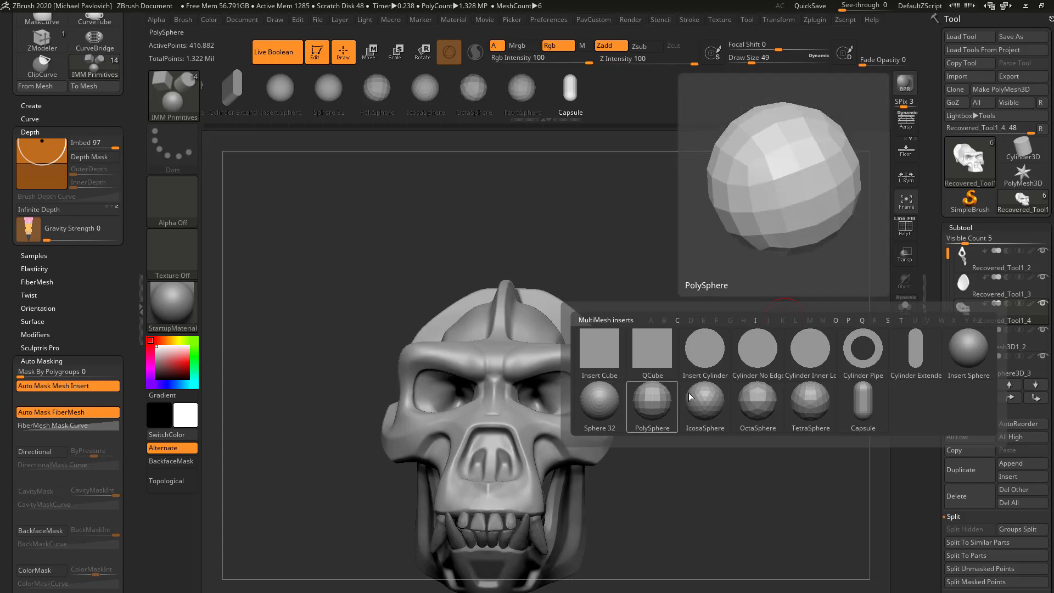
- Insert Sphere 32 primitives into the skull's eye sockets as eyeballs, undoing the misplaced attempt
left_click(600, 405)
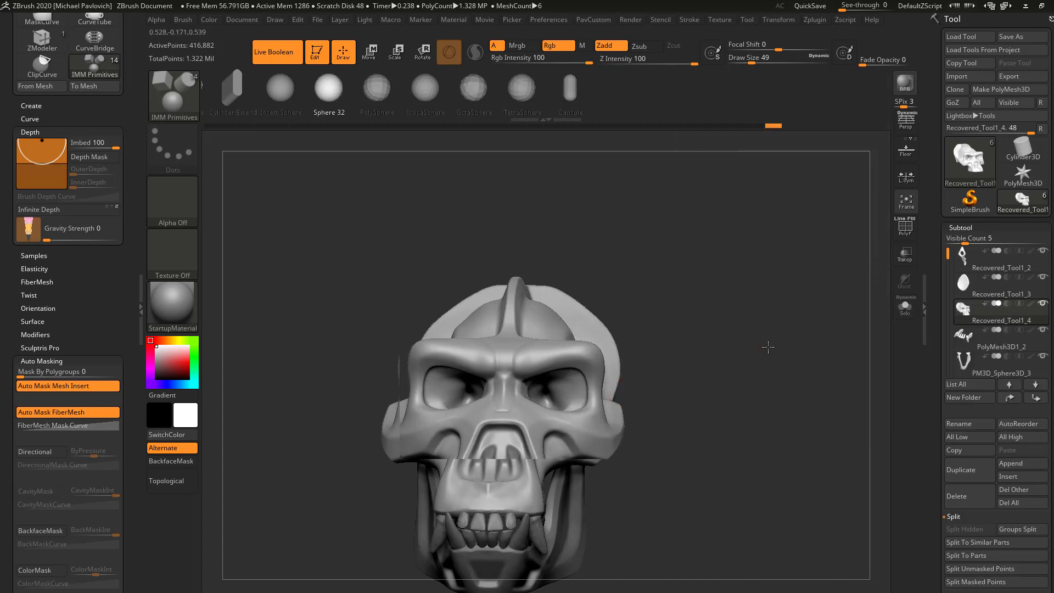
left_click_drag(591, 401, 625, 400)
key("ctrl+z")
- Separate the eyeballs from the masked skull with Split Masked Points and show the polygon wireframe
key("space")
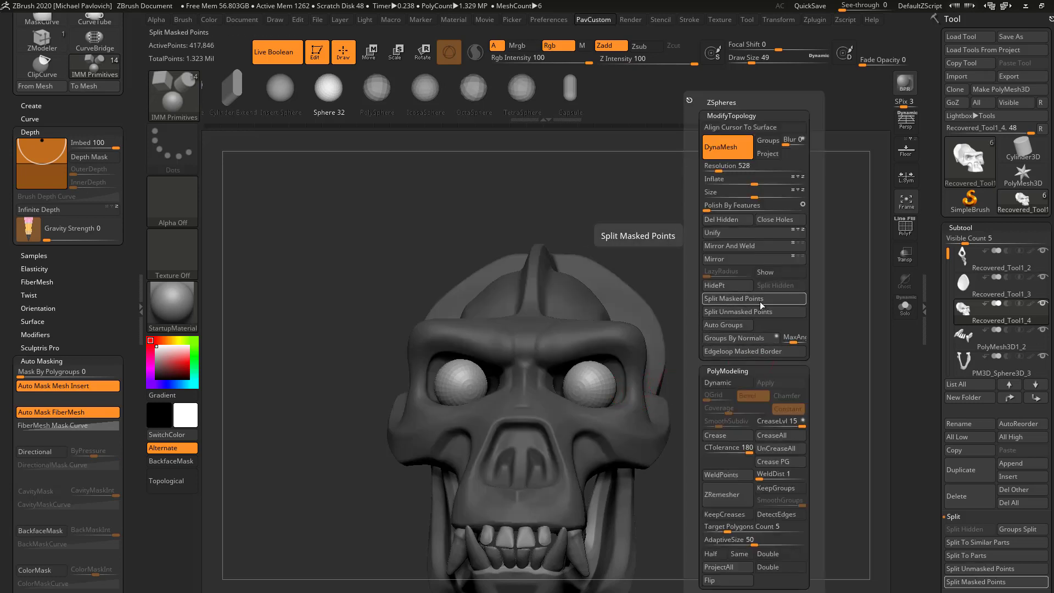
key("space")
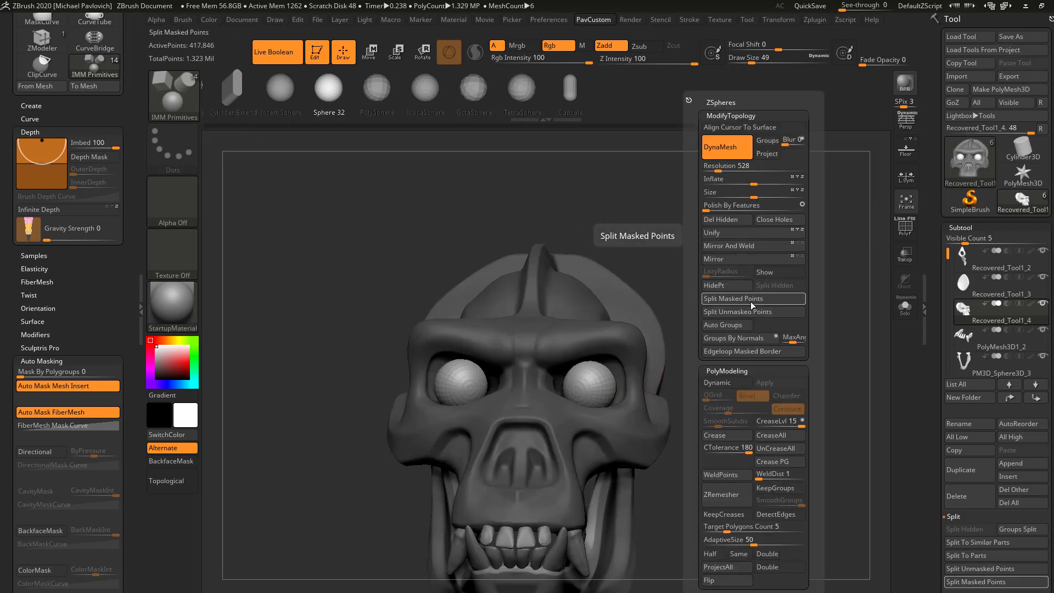
left_click(780, 298)
left_click_drag(726, 329, 790, 335, "alt")
left_click(905, 227)
left_click_drag(776, 295, 801, 302, "alt")
- Reposition and rotate the eyeballs in the sockets so that their poles face forward
key("w")
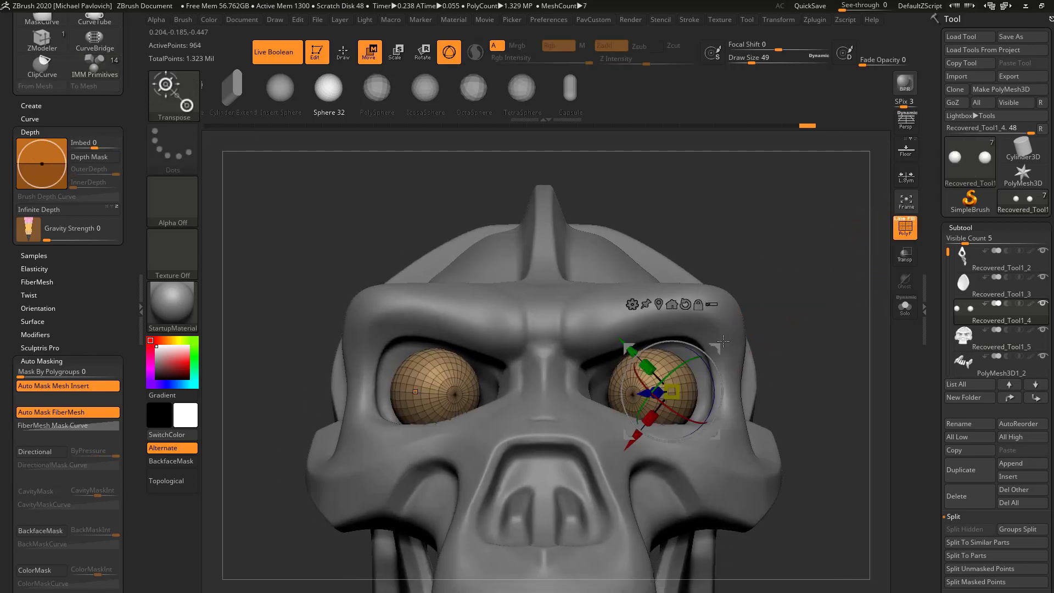
left_click_drag(677, 371, 708, 357)
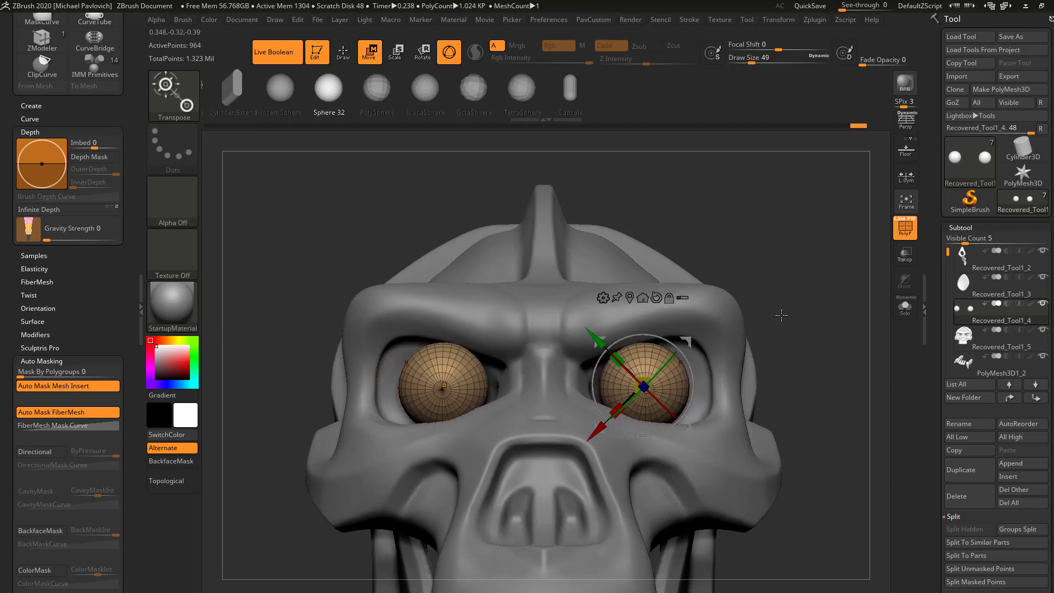
key("q")
left_click_drag(778, 308, 779, 289, "alt")
key("w")
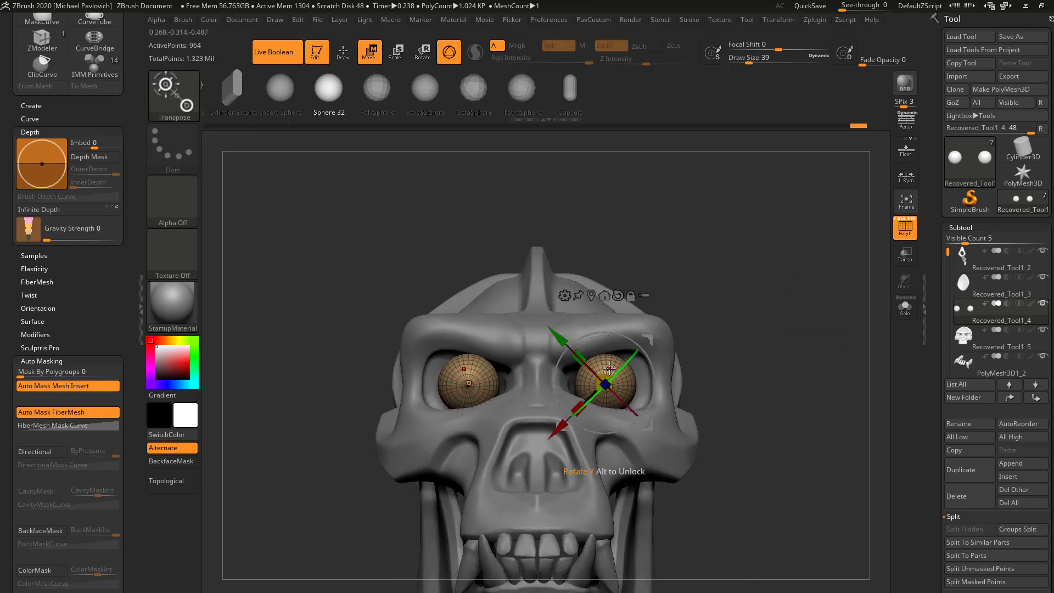
mouse_move(595, 362)
left_mouse_down()
mouse_move(629, 356)
mouse_move(621, 386)
left_mouse_up()
- Fine-tune the eyeballs' placement and depth in the sockets, checking the fit from several angles
key("q")
left_click_drag(762, 325, 659, 342)
key("w")
left_click_drag(652, 379, 640, 404)
key("q")
mouse_move(670, 247)
left_mouse_down()
mouse_move(708, 252)
mouse_move(753, 284)
left_mouse_up()
mouse_move(765, 330)
left_mouse_down("alt")
mouse_move(785, 346)
mouse_move(769, 337)
mouse_move(778, 346)
mouse_move(781, 334)
left_mouse_up("alt")
key("w")
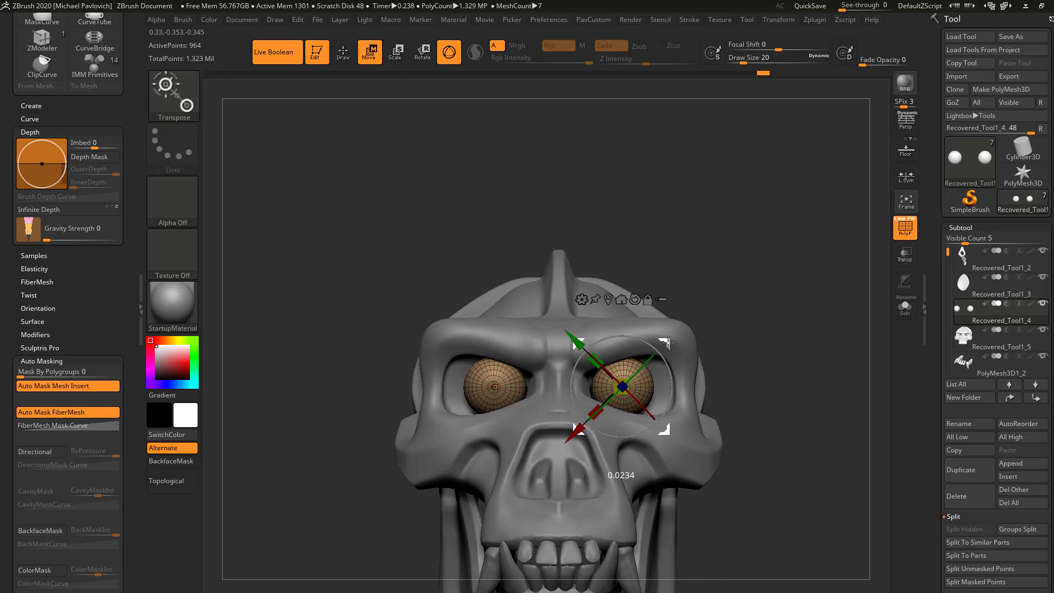
key("q")
key("f")
mouse_move(784, 285)
left_mouse_down("alt")
mouse_move(804, 325)
mouse_move(782, 343)
mouse_move(826, 328)
left_mouse_up("alt")
- Switch to the ZModeler brush for polygon editing on the eyeballs
key("s")
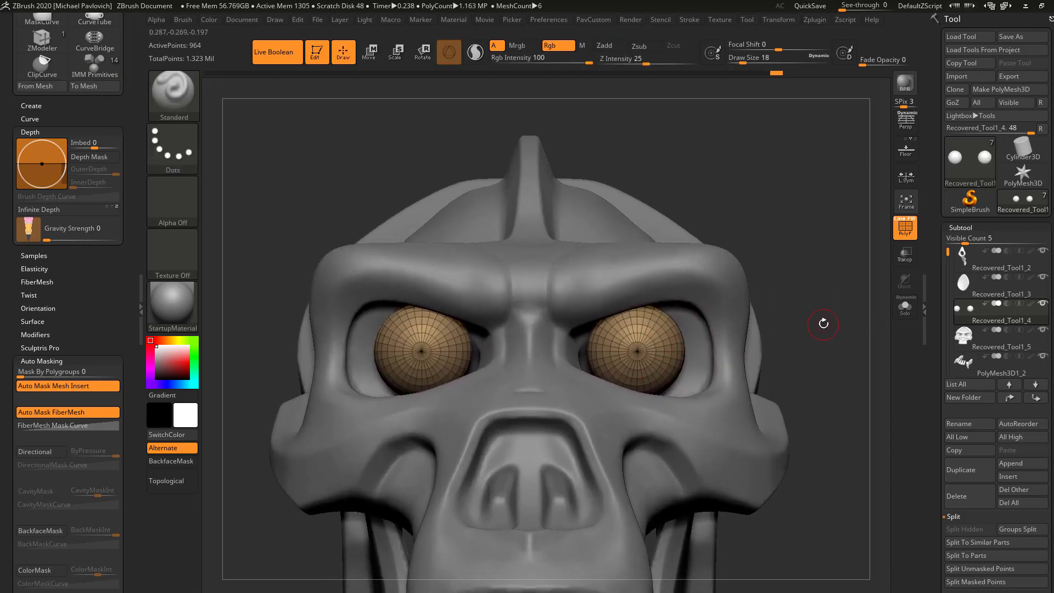
key("b")
key("z")
key("m")
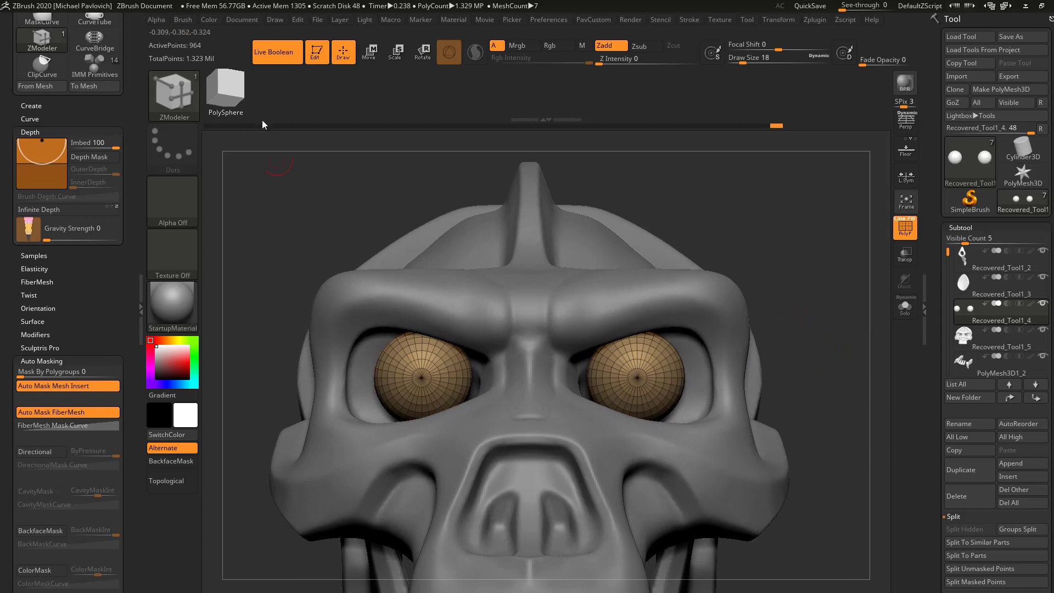
key("b")
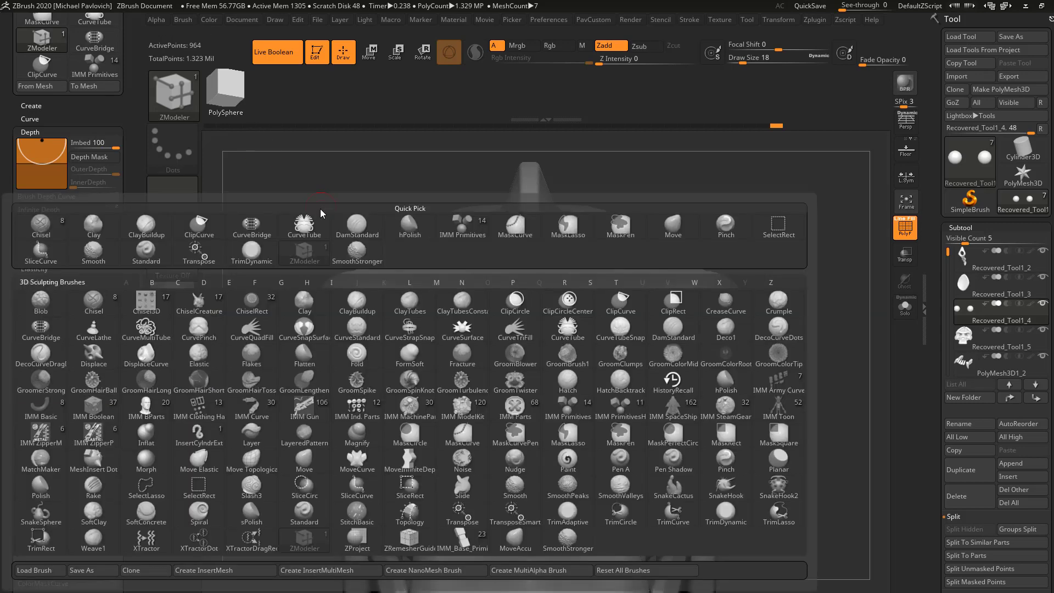
key("z")
key("m")
- Isolate the eyeballs from the rest of the sculpt and set the draw size to 9
mouse_move(859, 323)
left_mouse_down("alt")
mouse_move(881, 274)
mouse_move(814, 289)
mouse_move(849, 285)
mouse_move(836, 301)
mouse_move(835, 281)
mouse_move(793, 292)
left_mouse_up("alt")
key("shift+alt+s")
key("s")
key("s")
left_click_drag(852, 251, 847, 259, "alt")
key("s")
left_click_drag(848, 258, 845, 258)
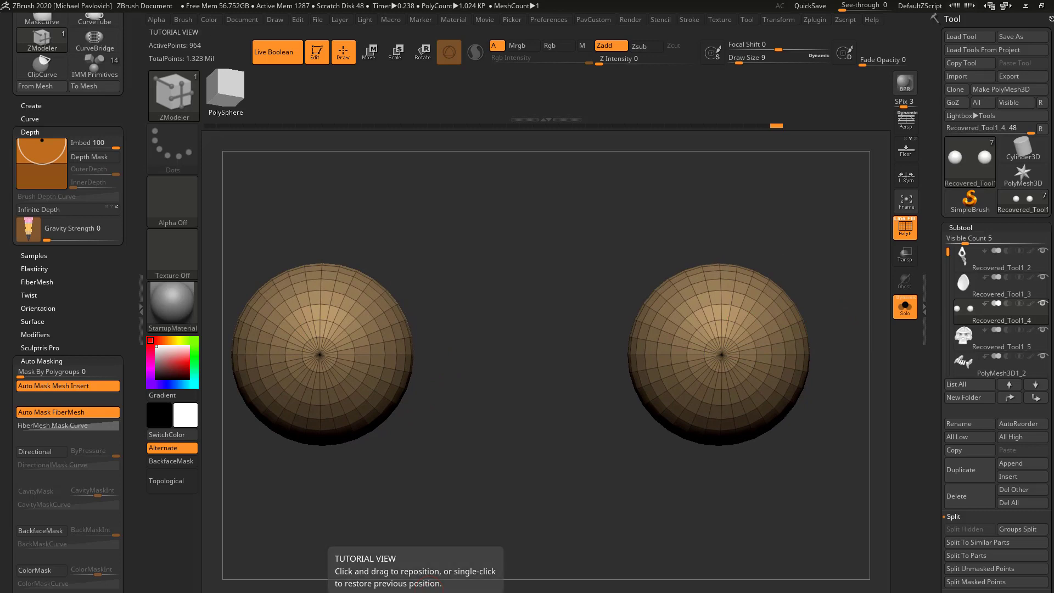
- Switch to the browser to view the YouTube channel's playlists, and return to ZBrush
left_click_drag(434, 590, 320, 12)
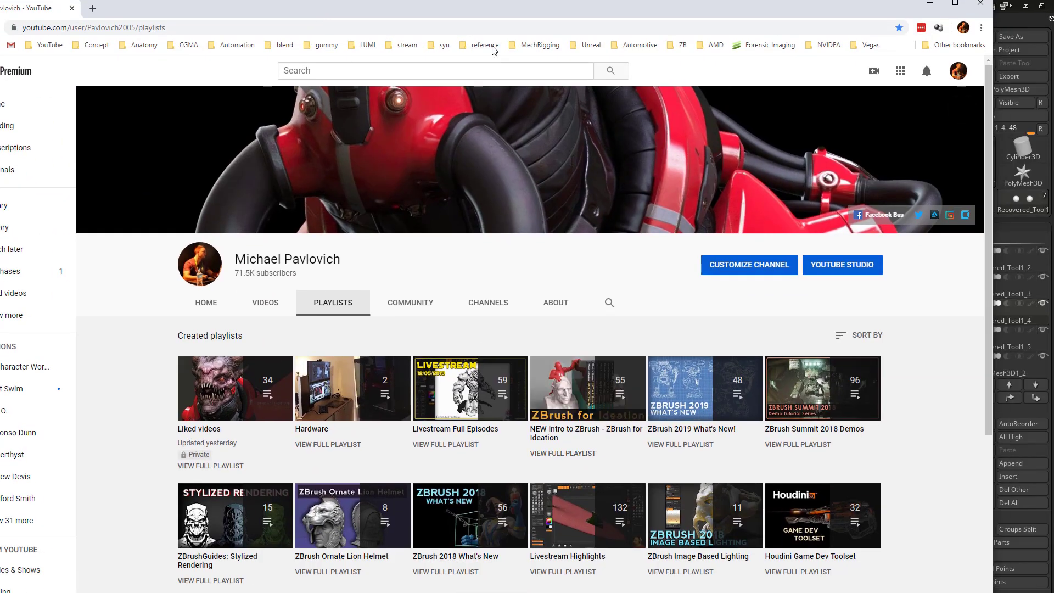
left_click_drag(489, 12, 461, 592)
left_click_drag(826, 244, 822, 230, "alt")
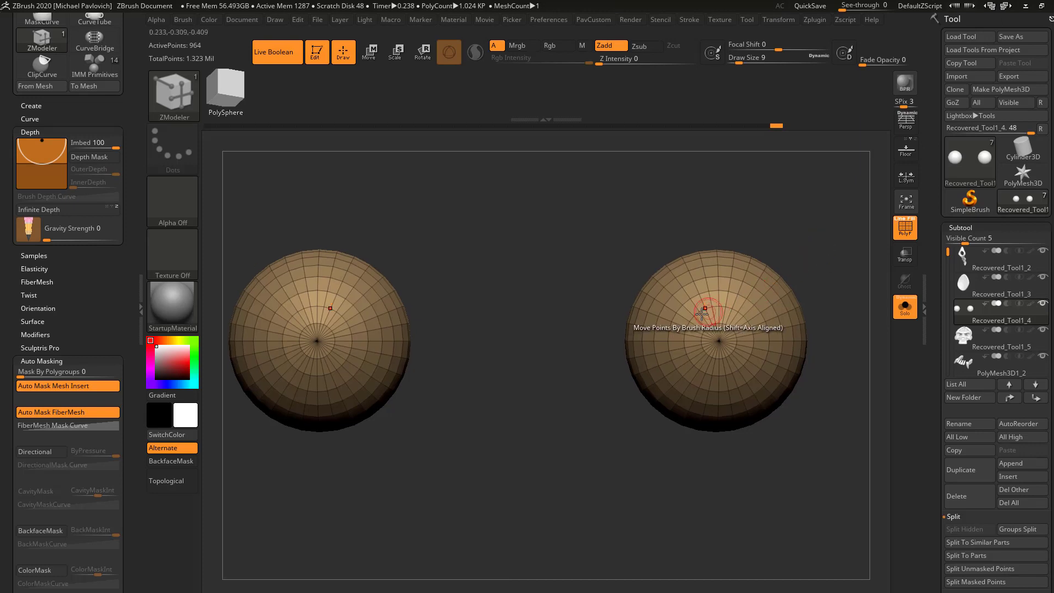
- Choose the SelectLasso brush and hide one polygon loop around the front pole of each eyeball
left_click(176, 114, "ctrl+shift")
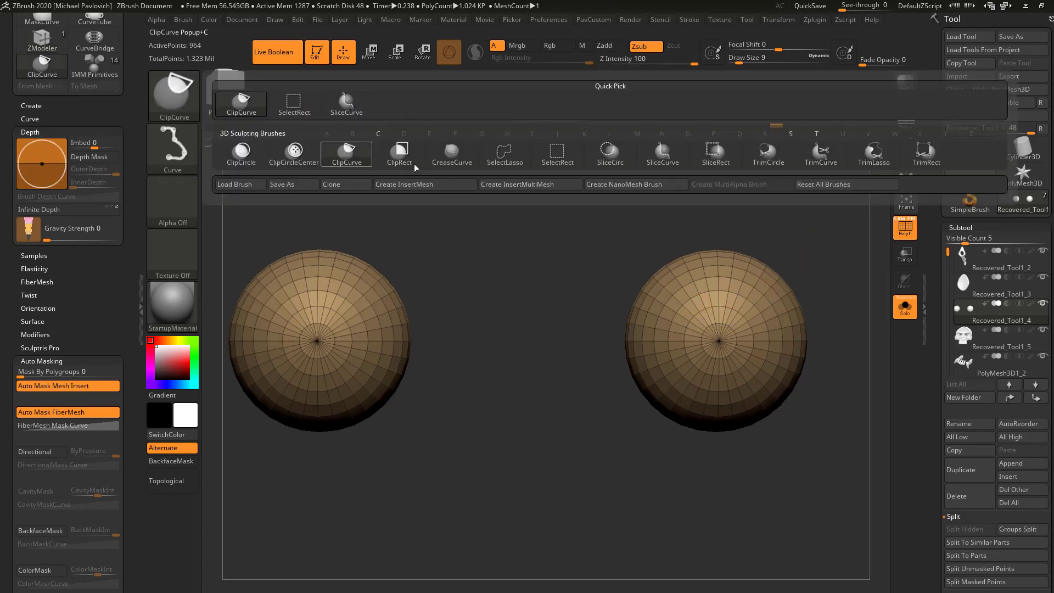
left_click(516, 156)
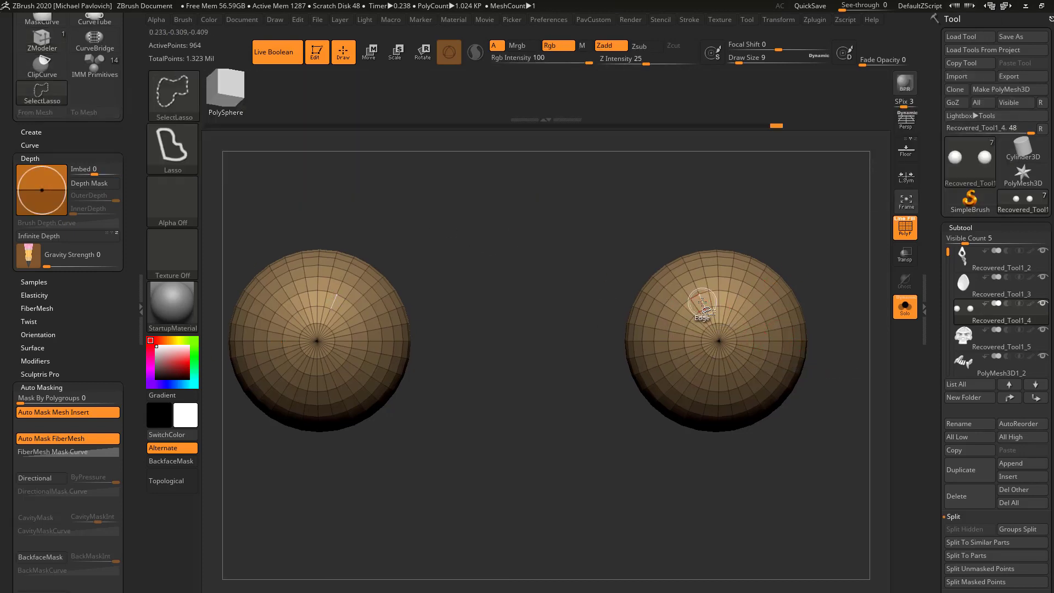
left_click(192, 115, "ctrl+shift")
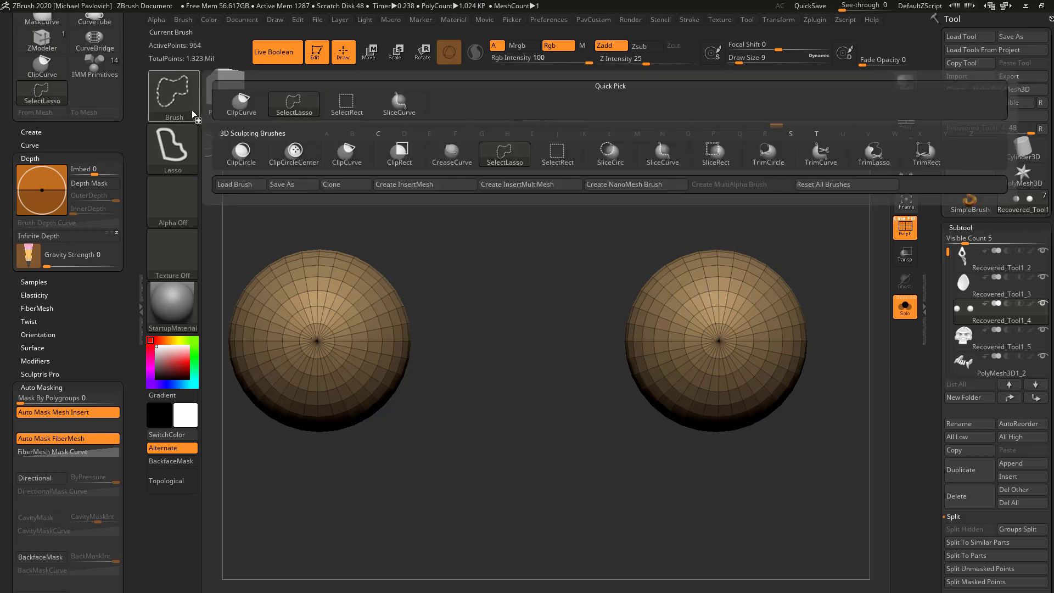
left_click(292, 108)
left_click(710, 301, "ctrl+shift")
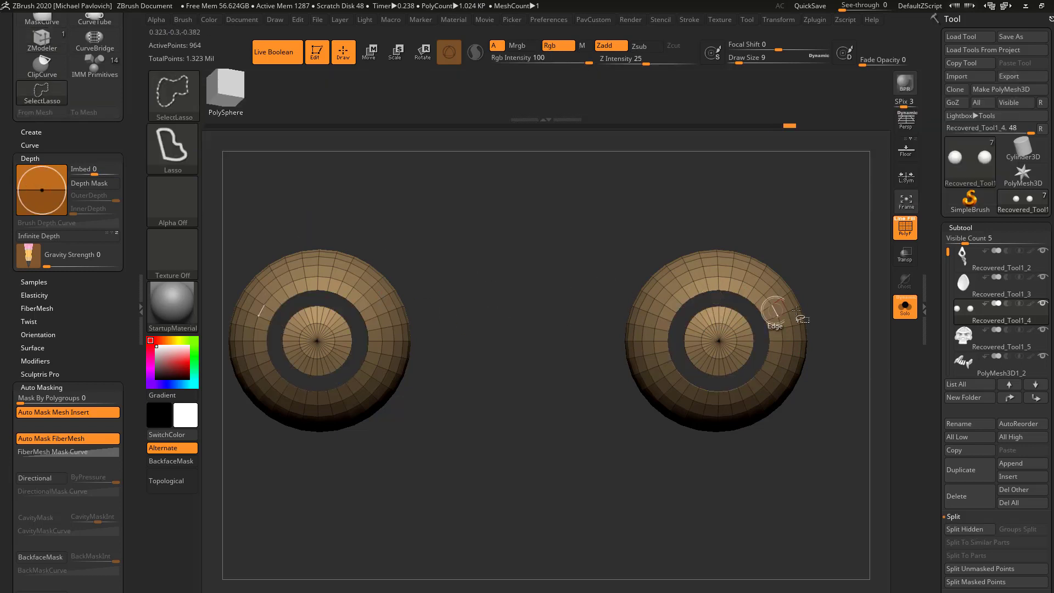
- Give the separated eyeball regions their own polygroups with Auto Groups, and apply Mirror And Weld with all polygons shown
key("3")
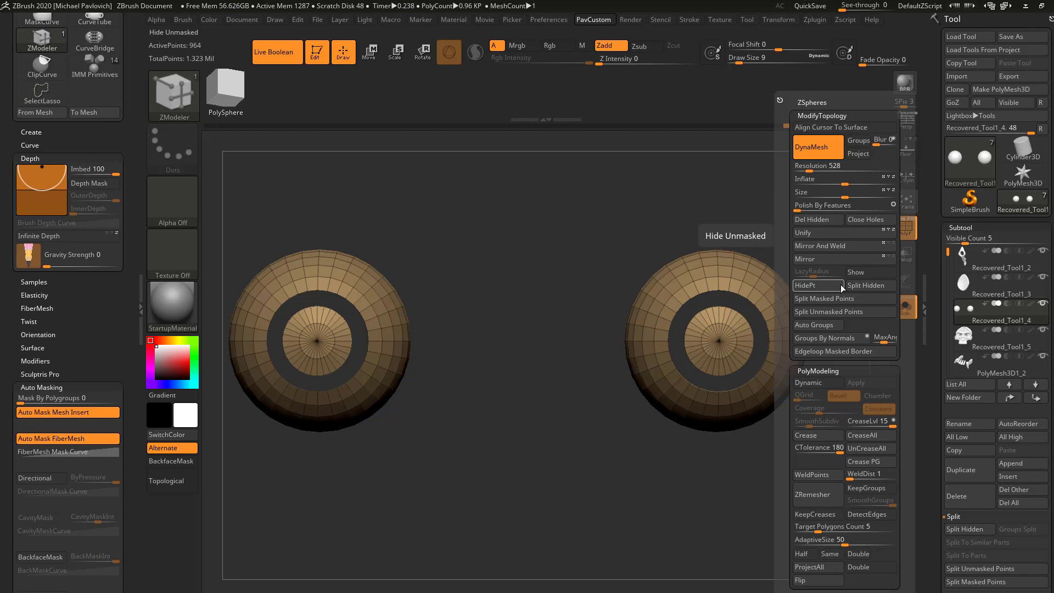
left_click(823, 324)
left_click(849, 274, "ctrl+shift")
key("3")
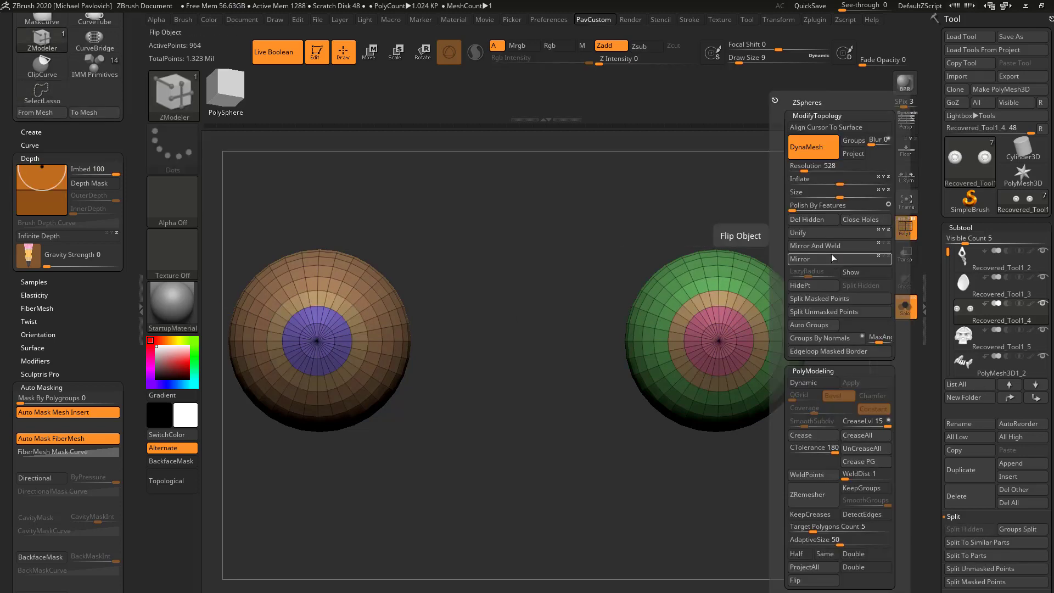
left_click(831, 245)
mouse_move(847, 290)
left_mouse_down()
mouse_move(822, 276)
mouse_move(856, 252)
mouse_move(832, 294)
left_mouse_up()
- Isolate the front cap polygons of the eyeballs and assign them a single polygroup
left_click(665, 332, "ctrl+shift")
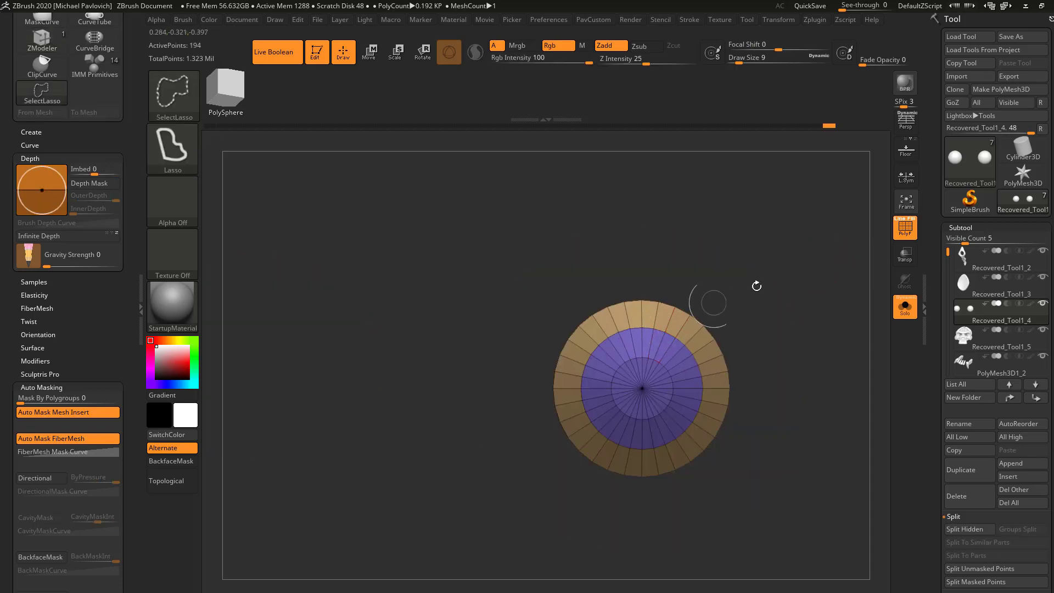
mouse_move(757, 286)
left_mouse_down()
mouse_move(789, 287)
mouse_move(770, 298)
mouse_move(767, 351)
mouse_move(768, 283)
left_mouse_up()
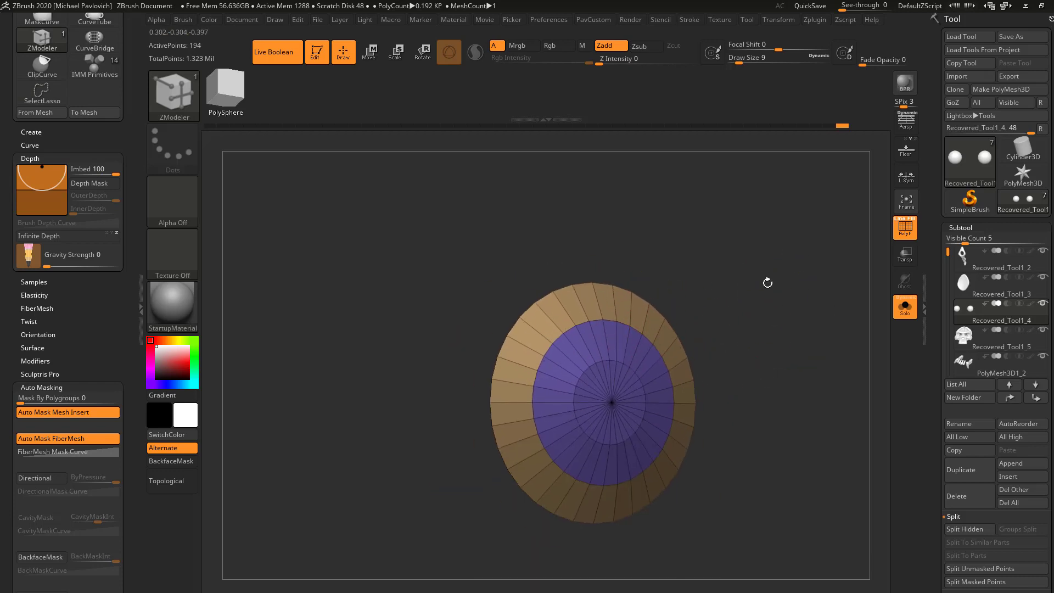
left_click(774, 290, "ctrl+shift")
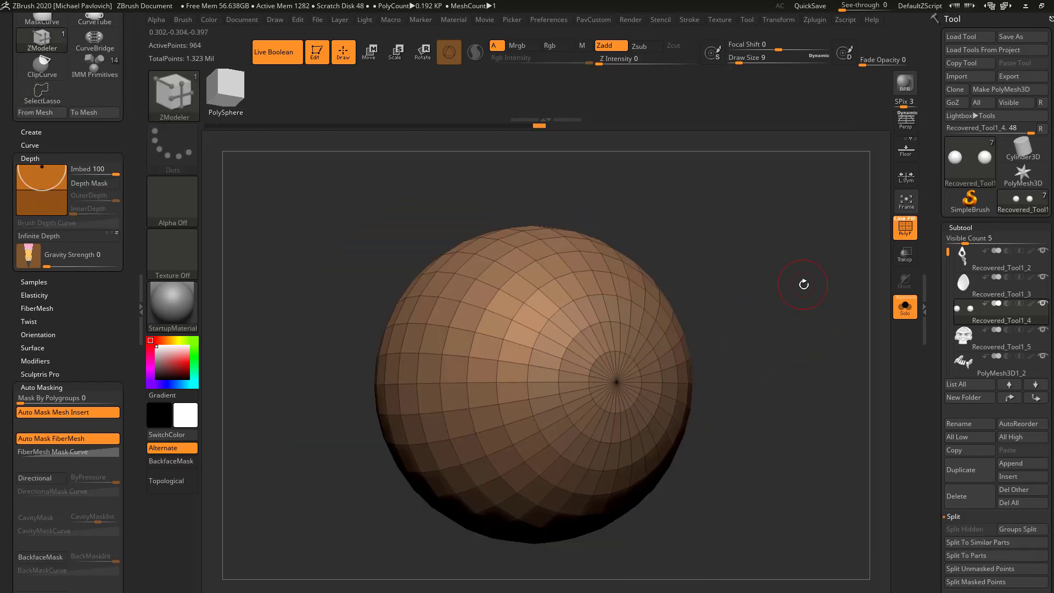
left_click(663, 329, "ctrl+shift")
key("ctrl+w")
left_click(742, 291, "ctrl+shift")
- Hide the front cap polygroup and split it into its own subtool with Split Hidden
mouse_move(792, 285)
left_mouse_down()
mouse_move(783, 313)
mouse_move(760, 302)
mouse_move(750, 310)
left_mouse_up()
key("s")
mouse_move(664, 302)
left_mouse_down()
mouse_move(725, 283)
mouse_move(763, 285)
left_mouse_up()
key("ctrl+shift")
left_click(539, 287, "ctrl+shift")
key("grave")
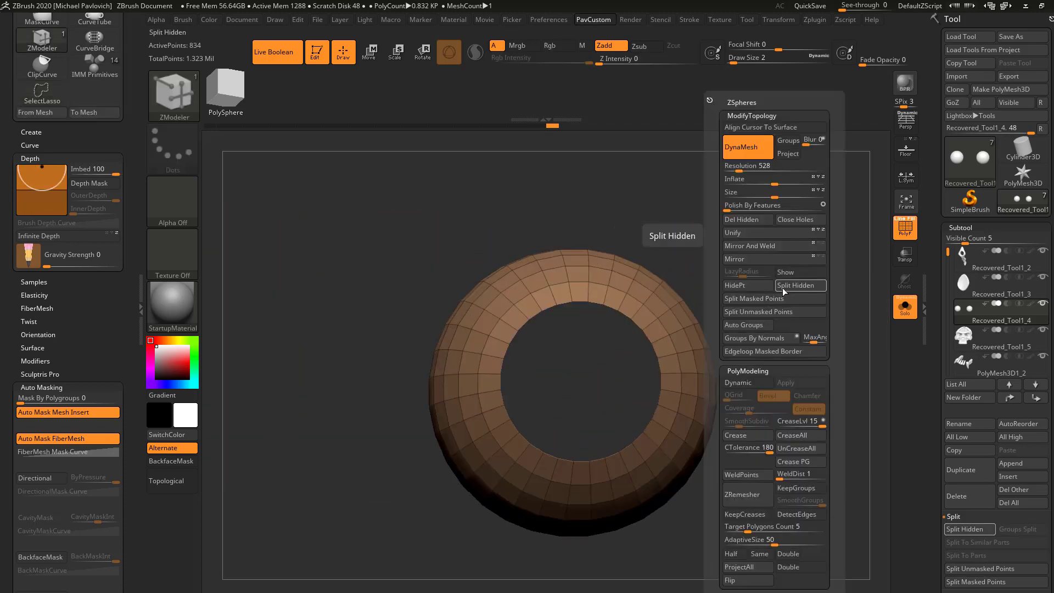
left_click(793, 288)
mouse_move(769, 297)
left_mouse_down()
mouse_move(810, 289)
mouse_move(746, 301)
left_mouse_up()
- Give the open eyeball shell thickness using the ZModeler QMesh polygon action on Polygroup All, with draw size 4
key("1")
key("s")
left_click_drag(745, 247, 729, 266, "alt")
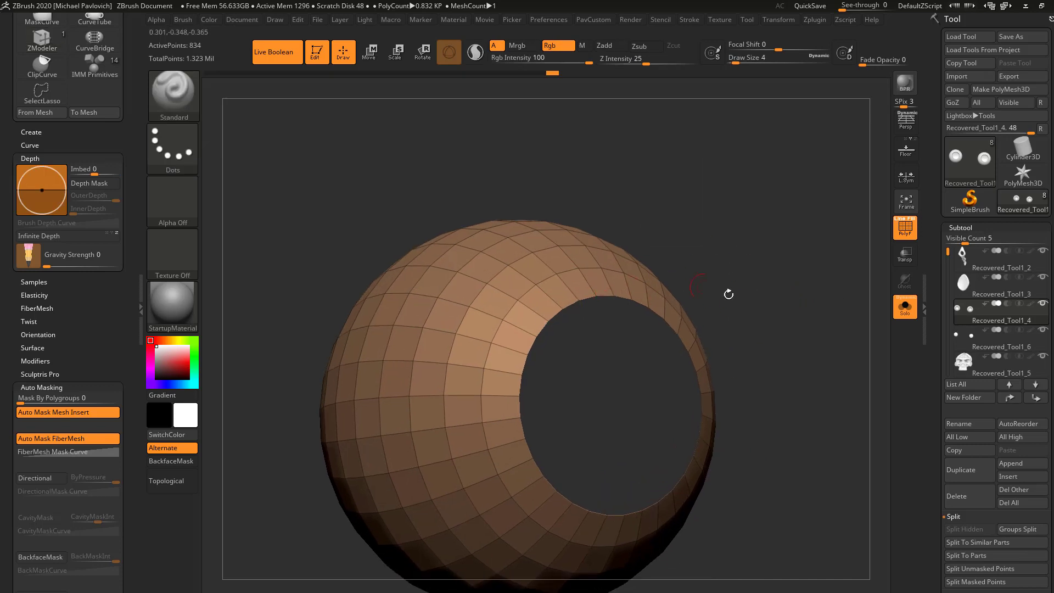
key("b")
key("z")
key("m")
key("space")
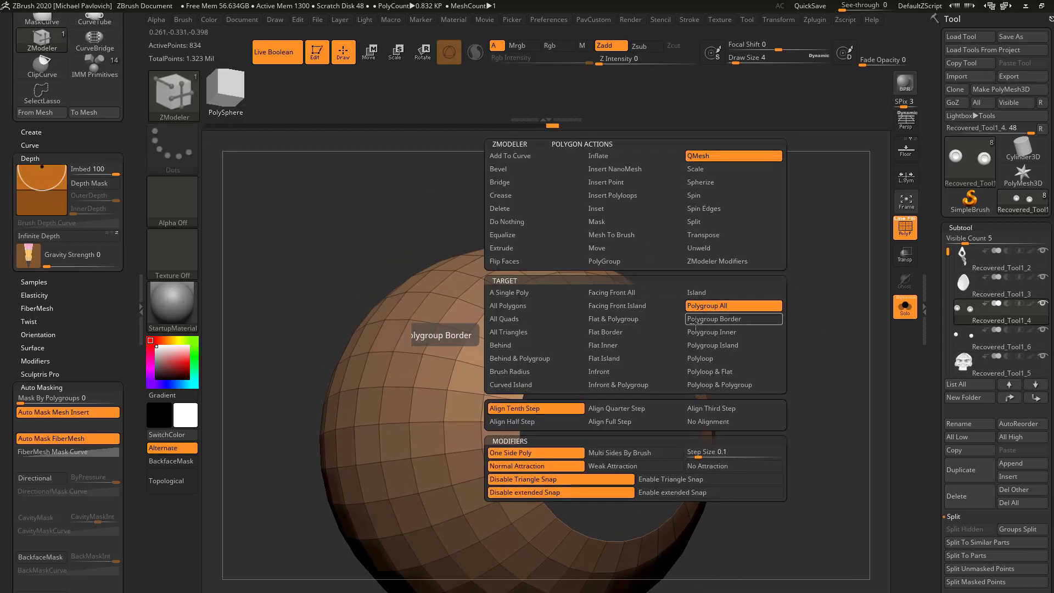
key("space")
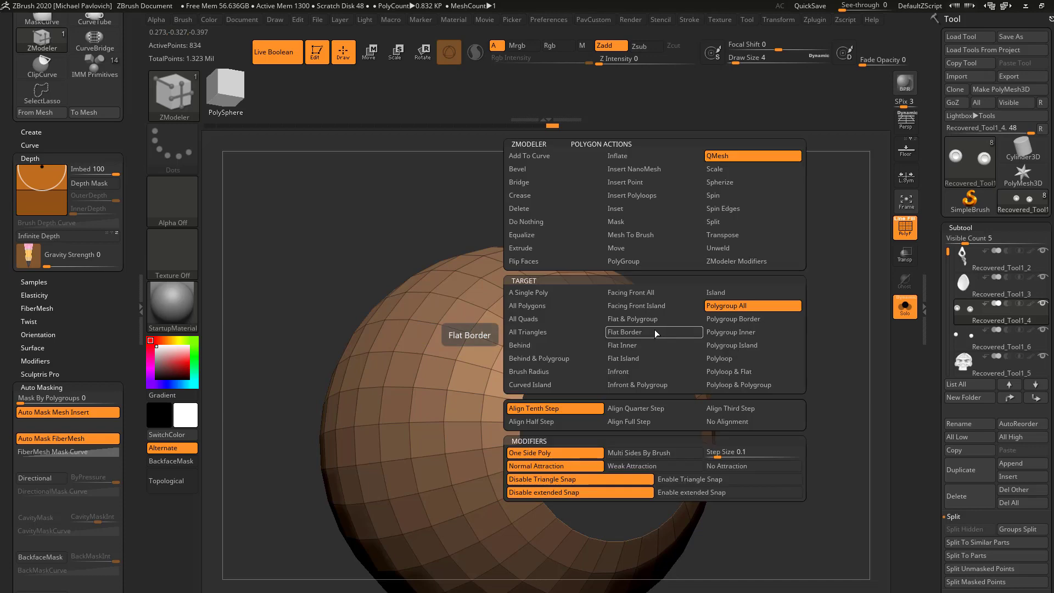
left_click_drag(649, 325, 666, 336)
left_click_drag(774, 355, 782, 266, "alt")
key("f")
- Flip the eyeball shell's face normals in Display Properties and check it together with the skull
left_click_drag(933, 390, 942, 209)
left_click(1002, 284)
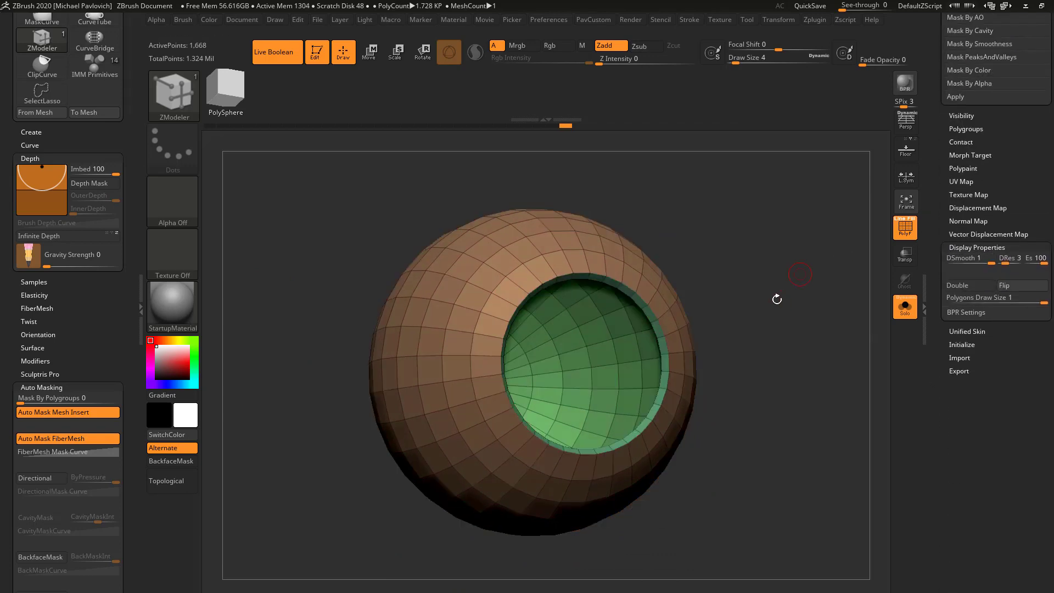
left_click_drag(777, 296, 694, 325)
left_click(904, 307)
left_click(900, 310)
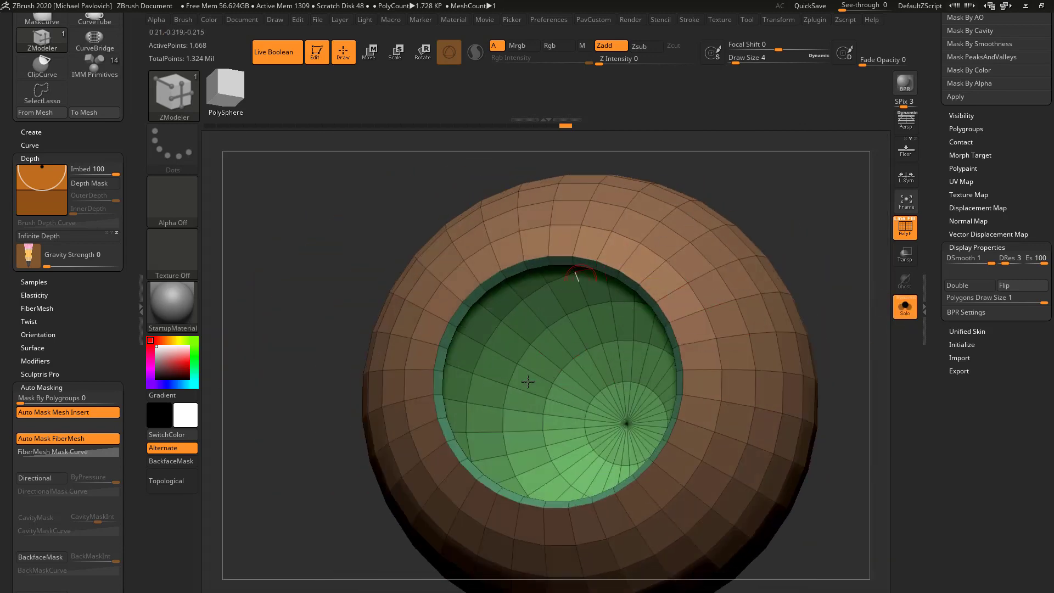
- Hide the green inner shell polygroup and delete it with Del Hidden, keeping the outer shell and rim
left_click_drag(774, 230, 845, 217)
left_click_drag(734, 294, 721, 297)
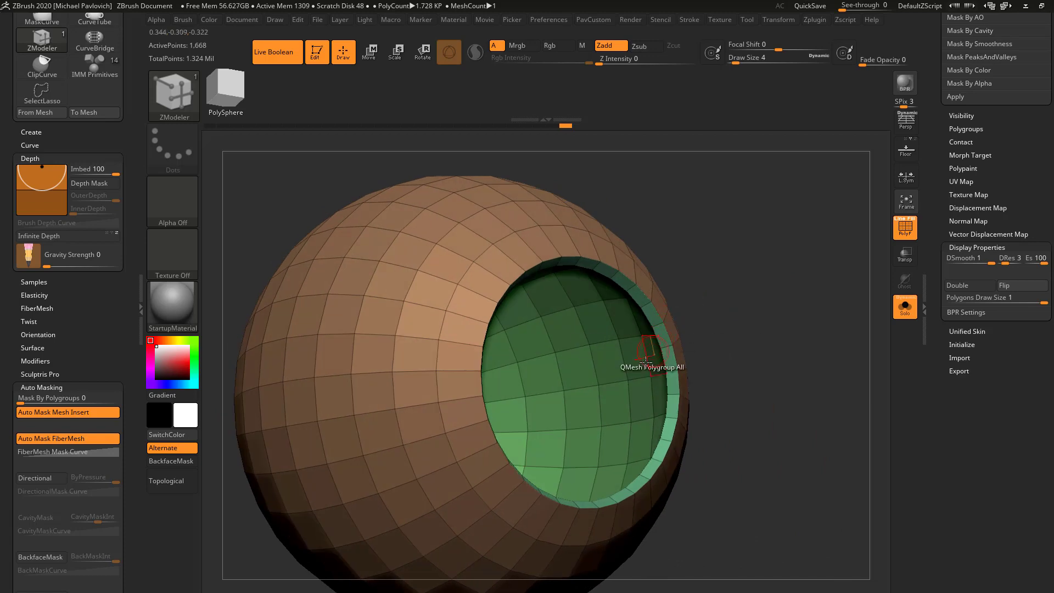
key("ctrl+shift")
left_click(618, 341, "ctrl+shift")
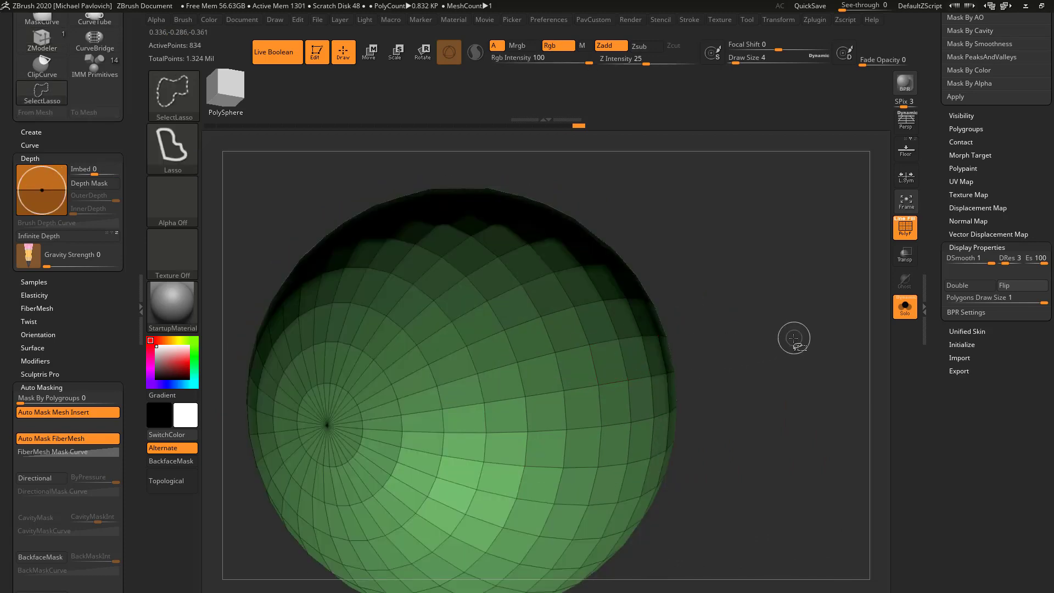
left_click_drag(837, 379, 829, 364, "ctrl+shift")
key("space")
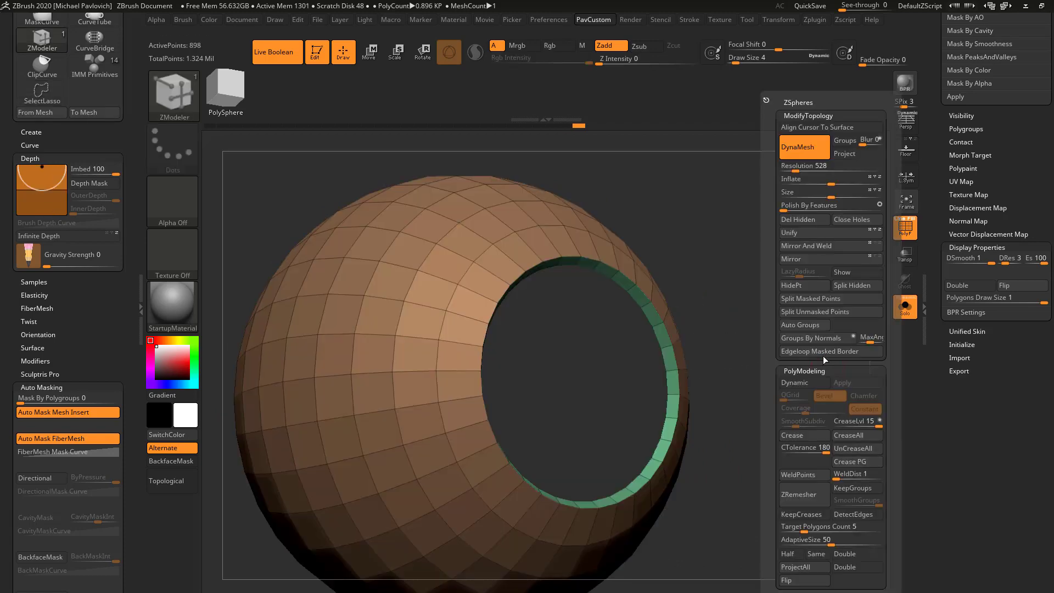
left_click(798, 219)
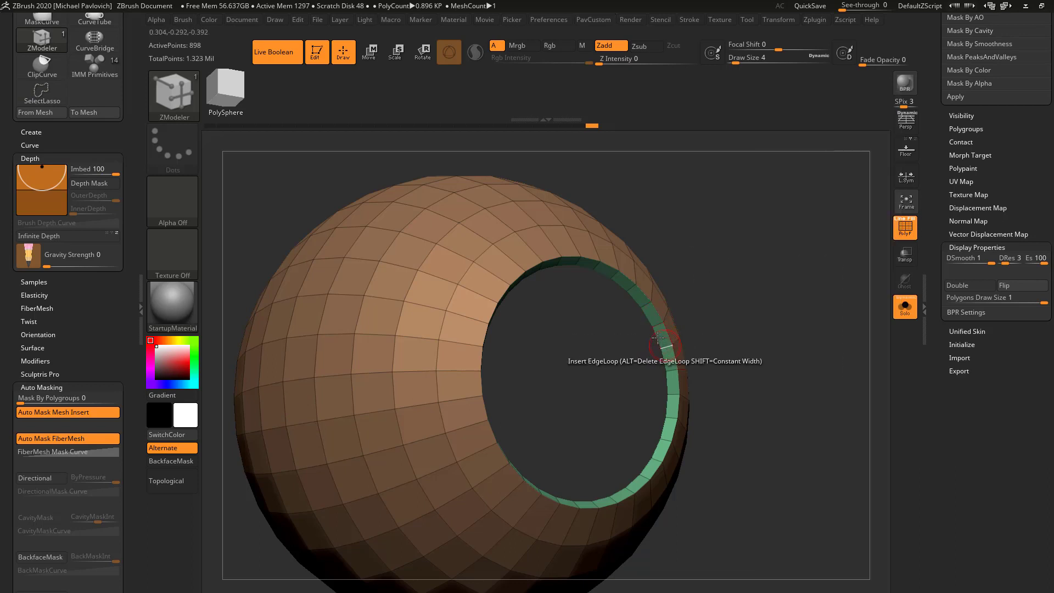
- Close the open rim of the eyeball with the ZModeler Close edge action and isolate the new cap polygons
key("space")
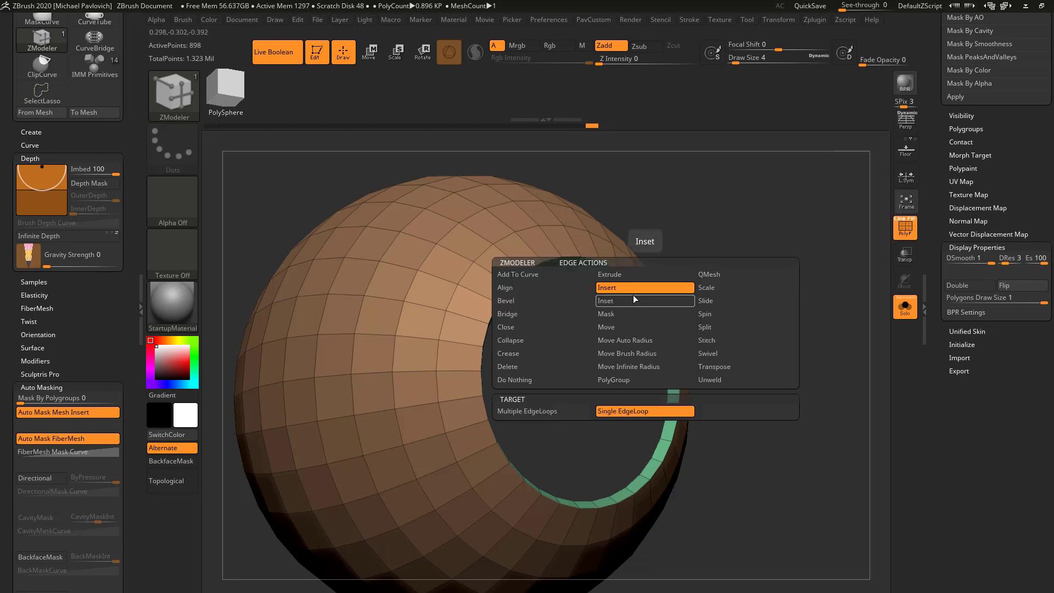
left_click(539, 325)
left_click(621, 410)
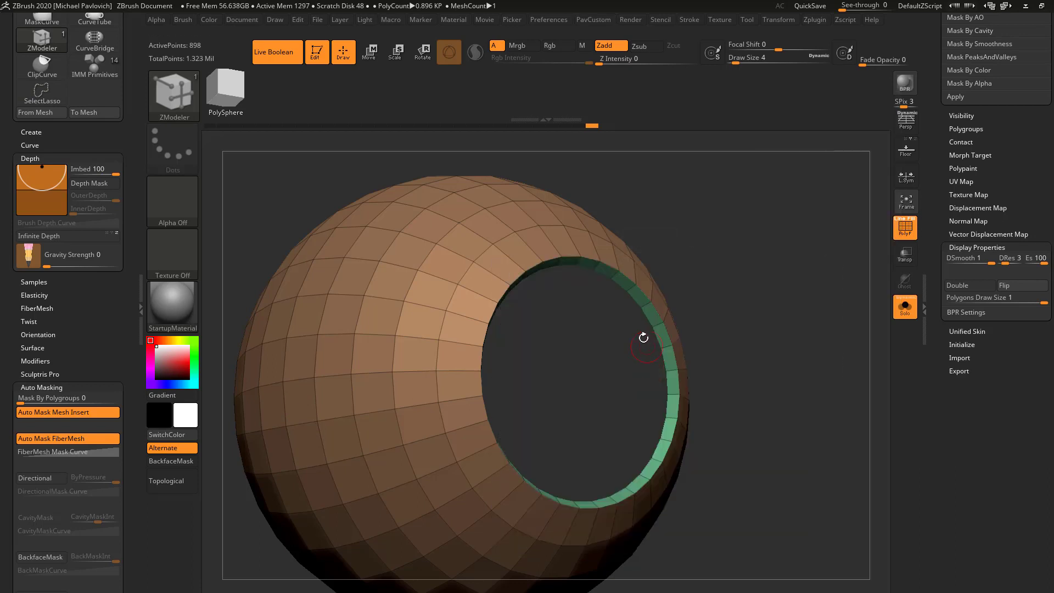
left_click(657, 305)
left_click(582, 390, "ctrl+shift")
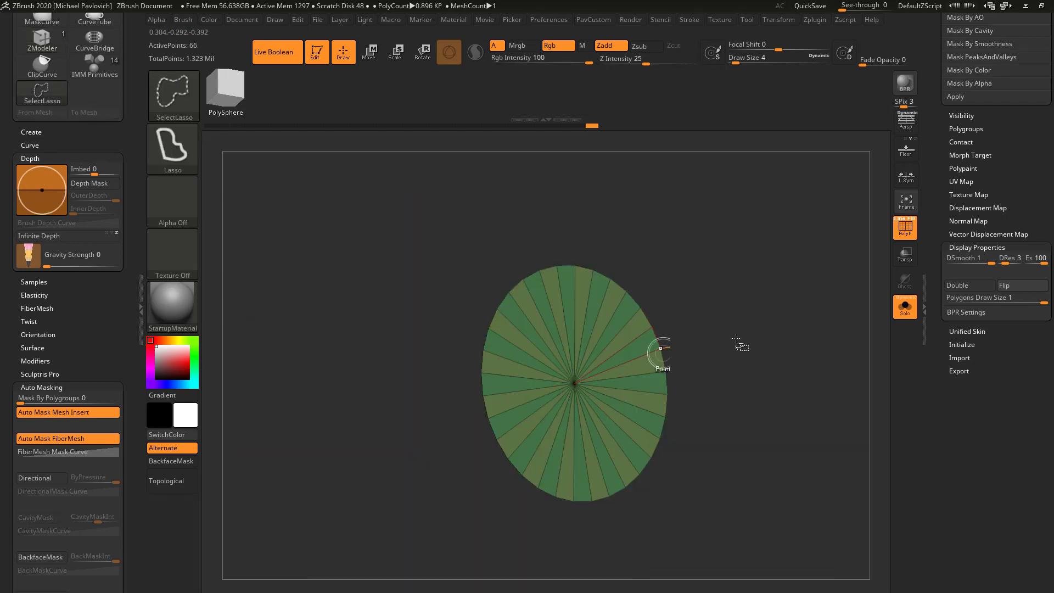
- Group the isolated cap polygons into a single polygroup, show the whole eyeball again and select the Standard brush
key("ctrl+w")
left_click(778, 301, "ctrl+shift")
right_click_drag(781, 286, 780, 277, "ctrl")
right_click_drag(780, 278, 753, 247)
mouse_move(752, 247)
right_mouse_down()
mouse_move(767, 262)
mouse_move(771, 334)
mouse_move(815, 285)
right_mouse_up()
key("f")
key("s")
key("b")
key("s")
key("t")
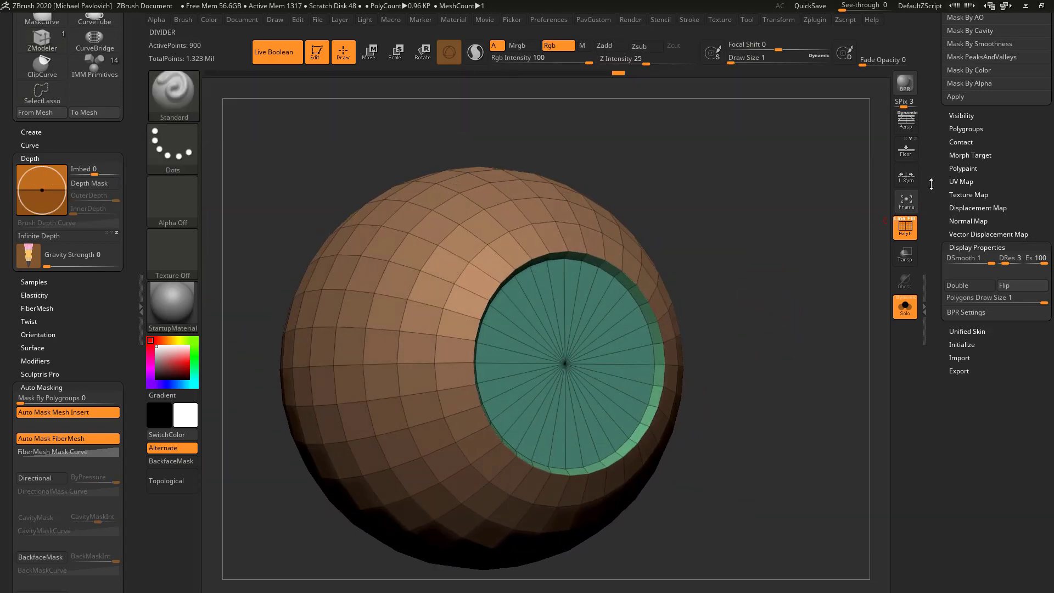
- Open the eyeball's Dynamic Subdiv and Crease settings under Geometry and activate Dynamic Subdiv
mouse_move(931, 185)
left_mouse_down()
mouse_move(952, 351)
mouse_move(946, 407)
left_mouse_up()
key("shift")
left_click(949, 349)
left_click(958, 153)
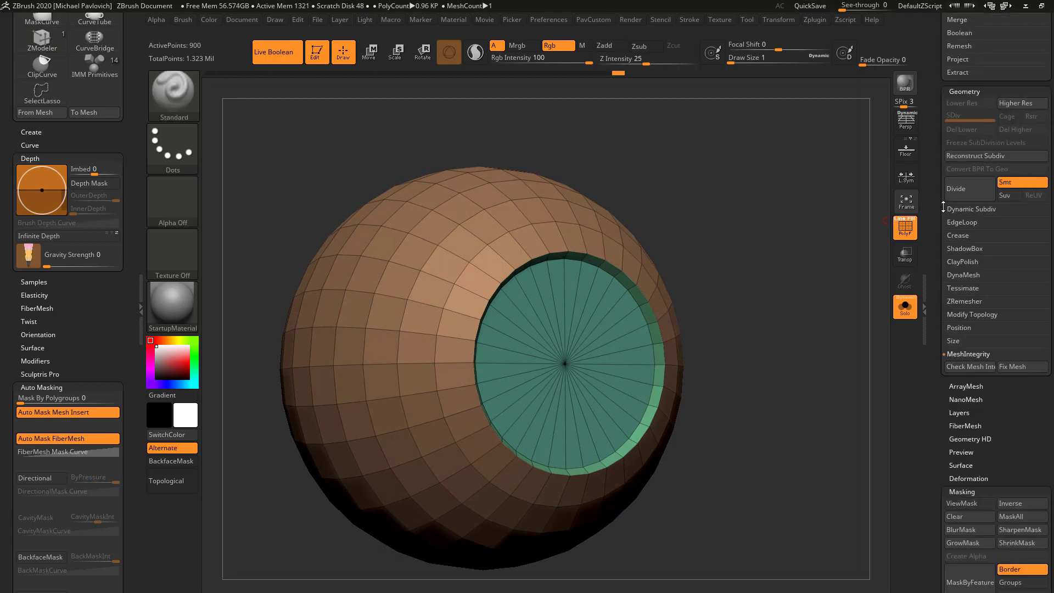
left_click(965, 213)
left_click(958, 287)
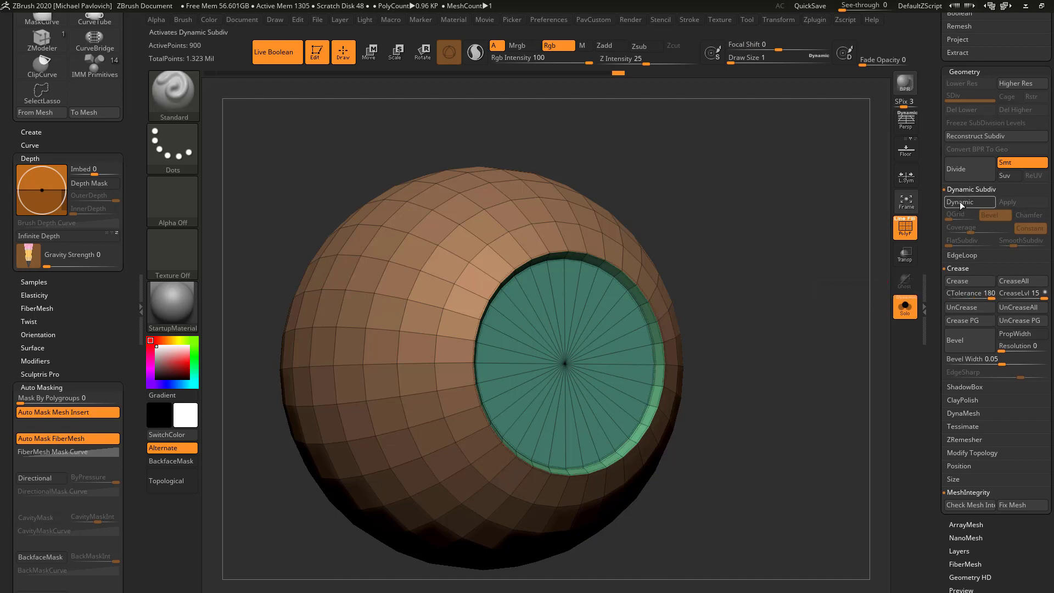
key("d")
left_click_drag(807, 275, 873, 258)
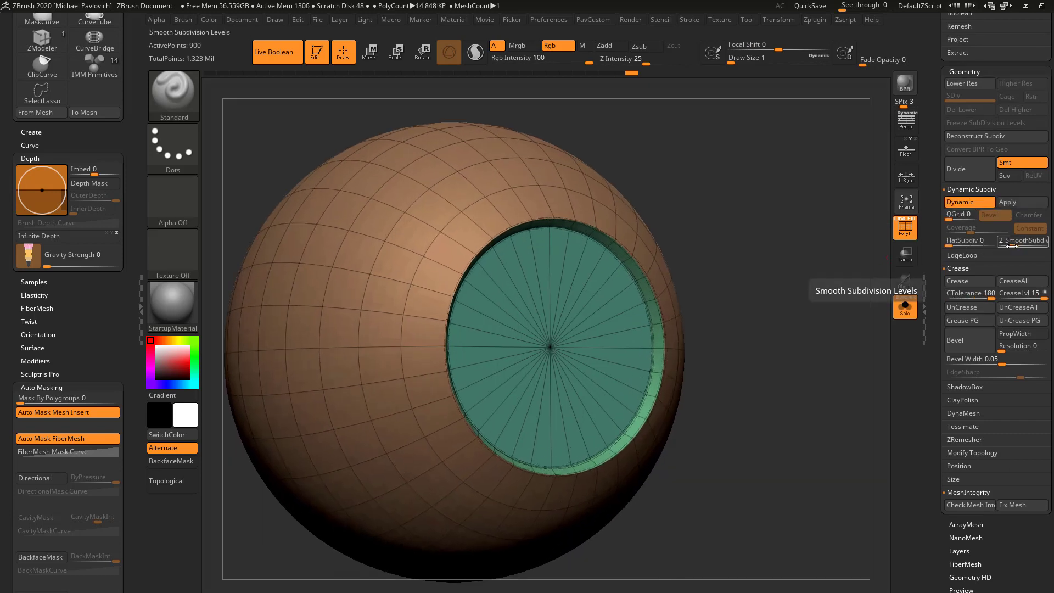
- Turn off the polyframe and examine the smoothed eyeball around its recessed front opening
key("s")
mouse_move(784, 306)
left_mouse_down()
mouse_move(784, 277)
mouse_move(787, 287)
mouse_move(884, 239)
left_mouse_up()
key("s")
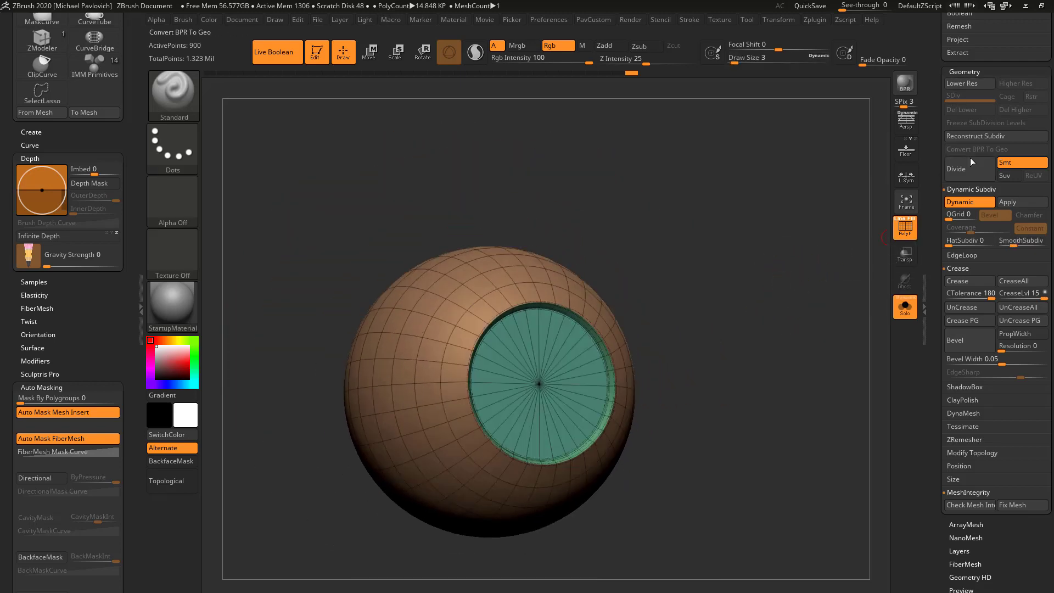
mouse_move(810, 231)
left_mouse_down("alt")
mouse_move(776, 308)
mouse_move(805, 295)
mouse_move(792, 301)
left_mouse_up("alt")
key("s")
left_click(904, 234)
left_click_drag(792, 301, 814, 295)
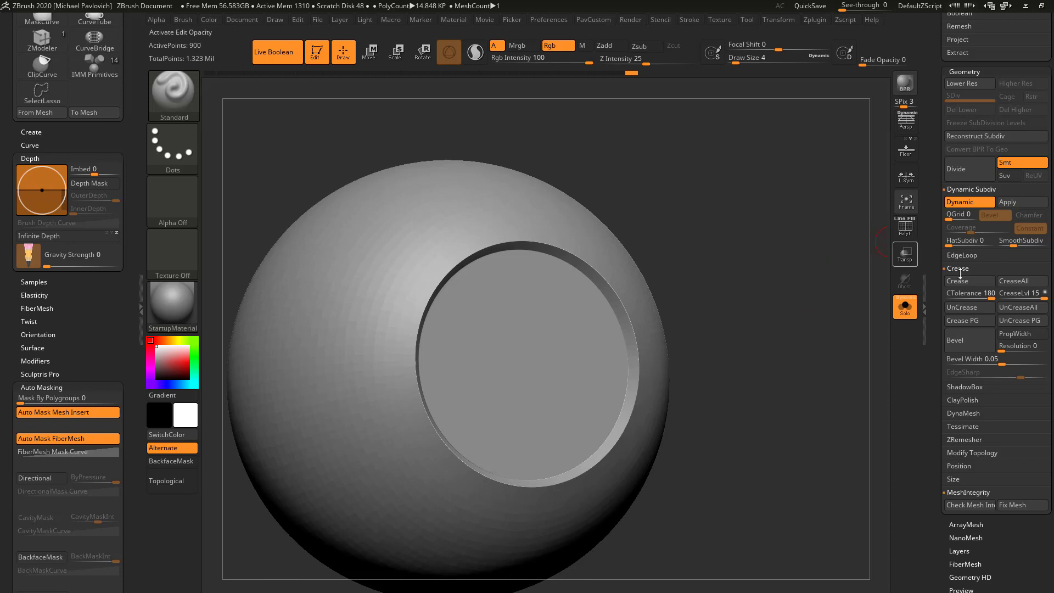
- Set the eyeball's CreaseLvl to 3 and its SmoothSubdiv level to 4
left_click(1014, 297)
type("3")
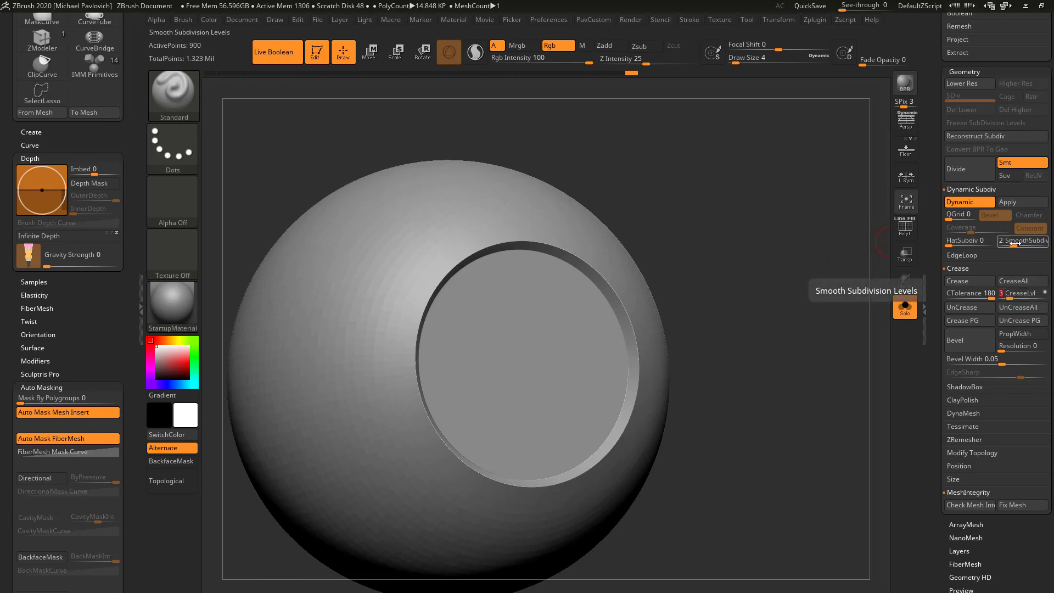
left_click_drag(1015, 243, 1023, 245)
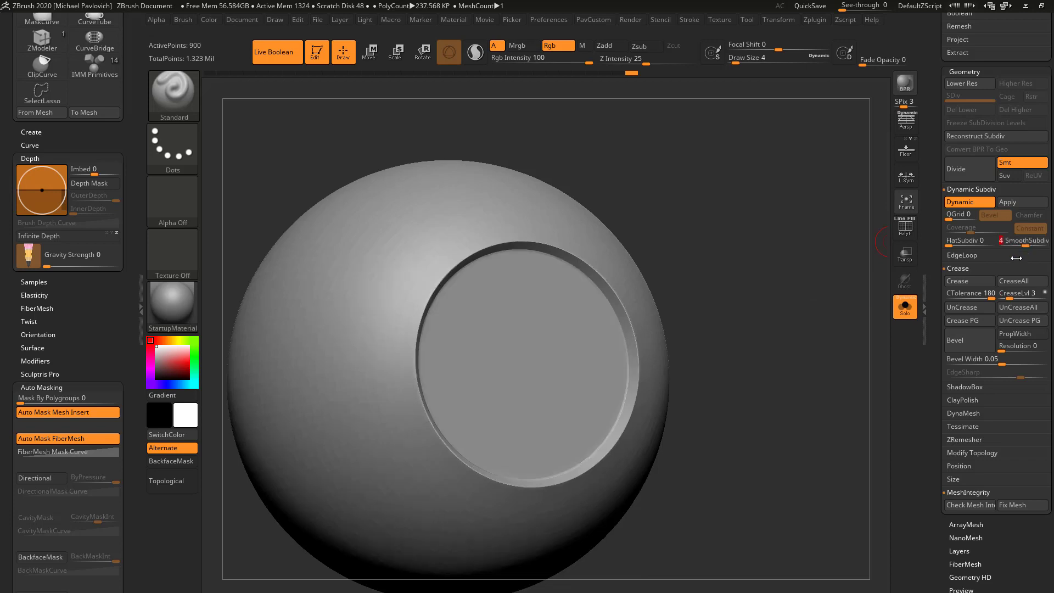
- Set the eyeball's CreaseLvl to 2 to soften the opening's rim, and show the skull again
left_click(813, 305)
left_click_drag(781, 295, 803, 284)
left_click(971, 308)
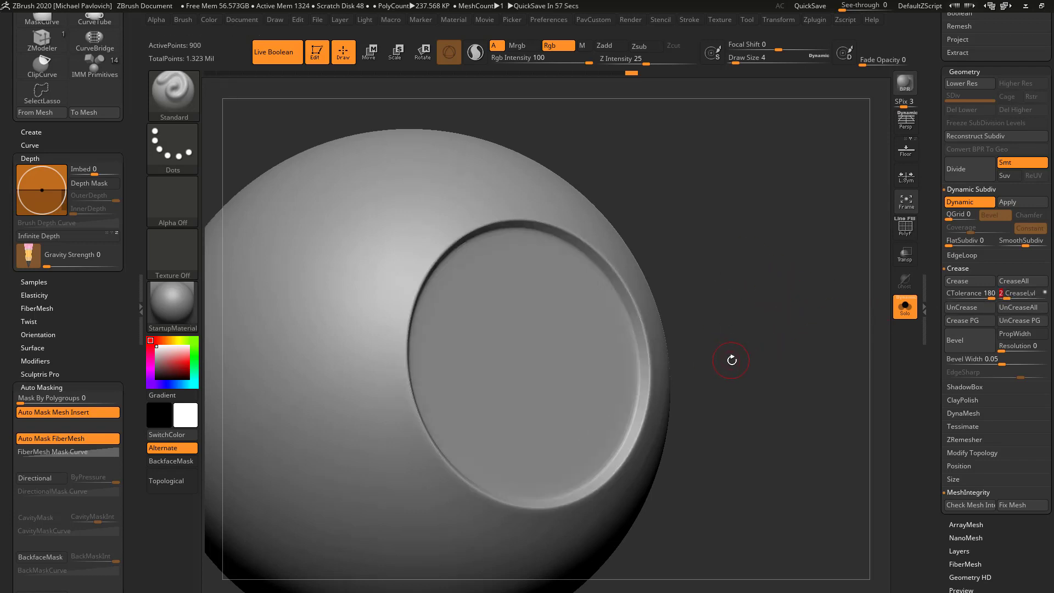
mouse_move(800, 304)
left_mouse_down()
mouse_move(818, 289)
mouse_move(798, 259)
mouse_move(762, 252)
mouse_move(774, 251)
mouse_move(791, 280)
mouse_move(847, 294)
mouse_move(822, 299)
mouse_move(823, 311)
left_mouse_up()
left_click(906, 306)
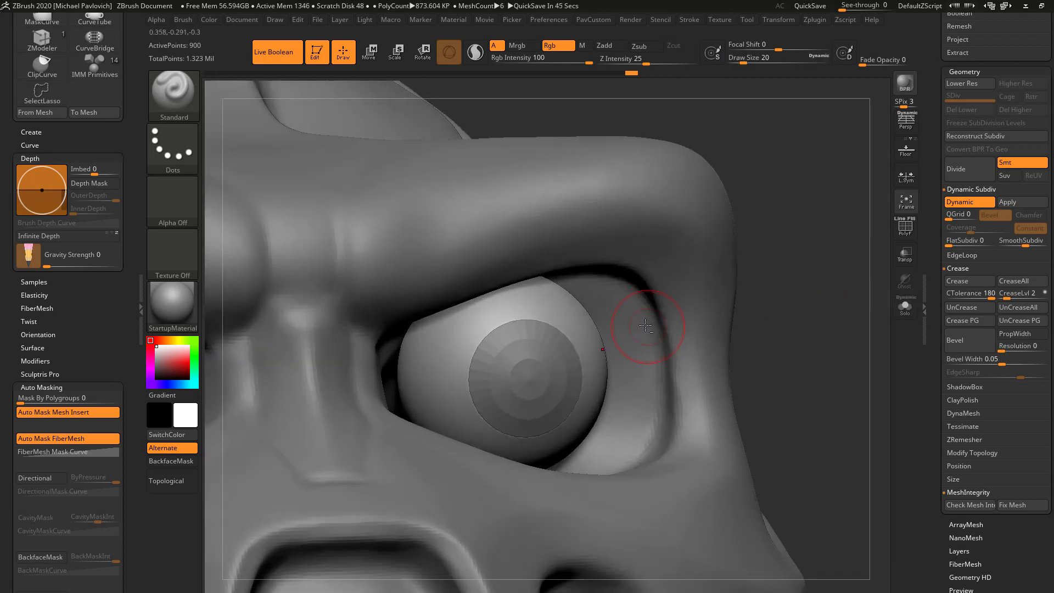
- Select the eye's front cap subtool, isolate it and show its polyframe
left_click(571, 353, "alt")
left_click(906, 306)
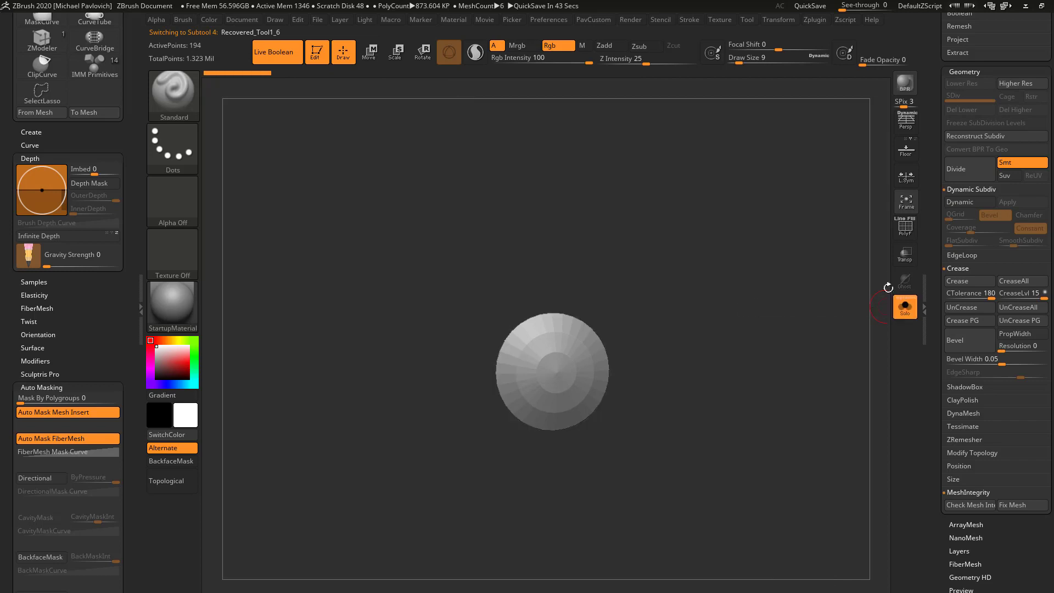
key("shift+f")
- Try to ZRemesh the front cap with the Half option and AdaptiveSize 0
key("2")
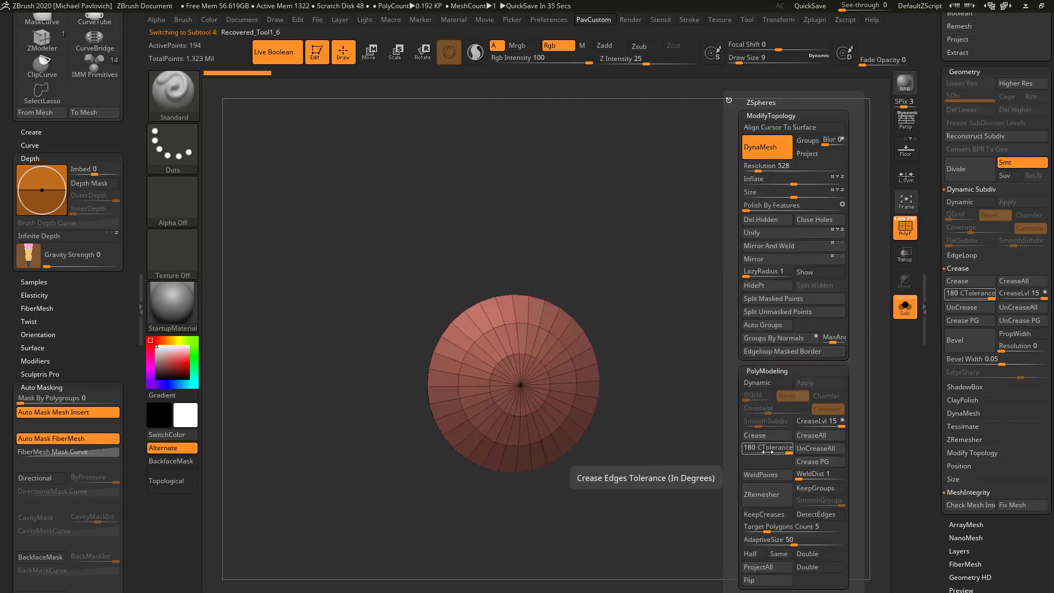
left_click(755, 553)
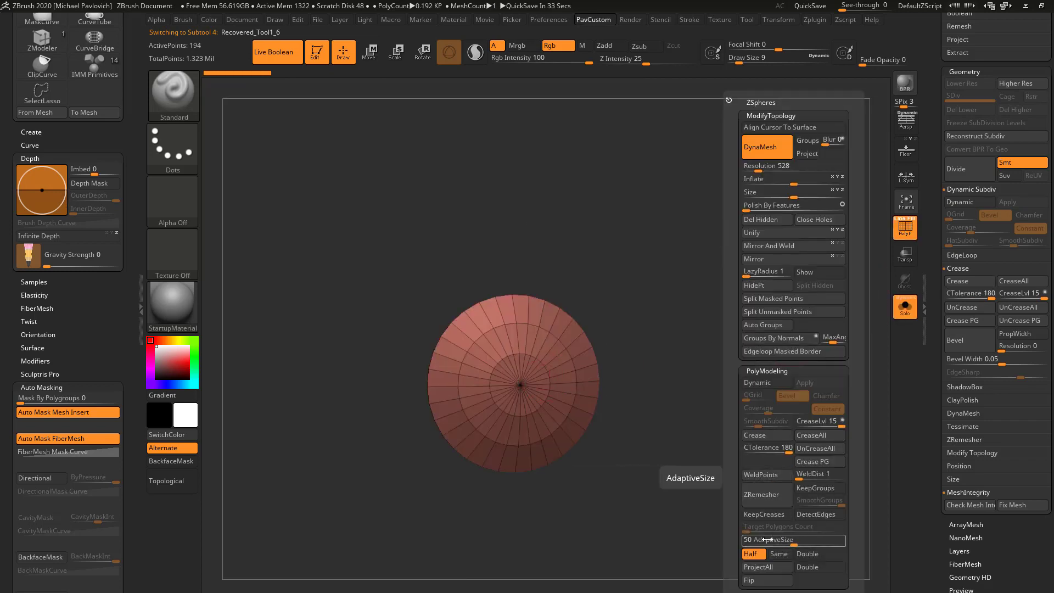
left_click_drag(764, 540, 733, 541)
left_click(770, 498)
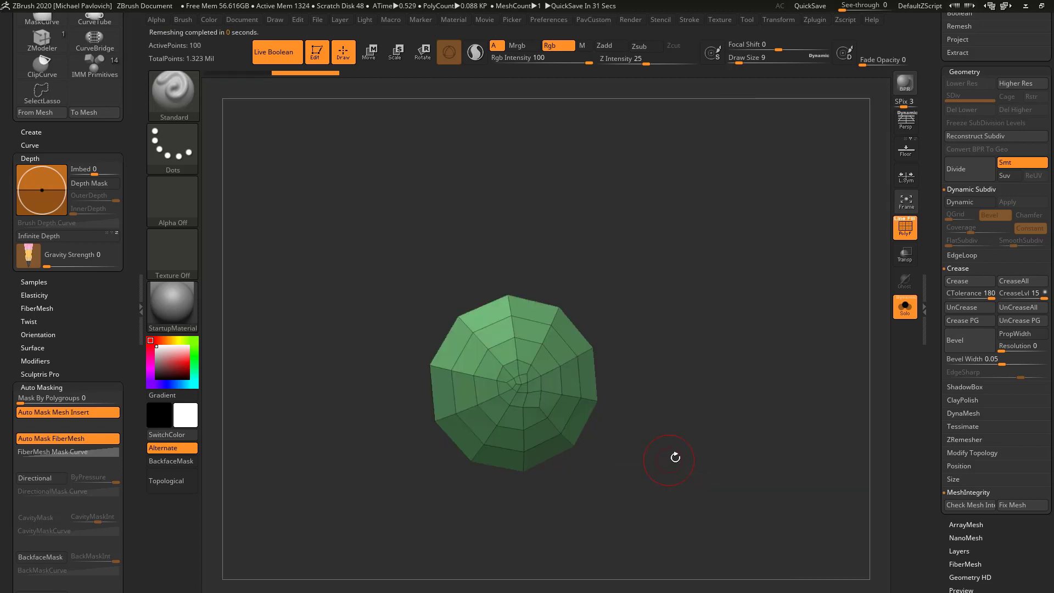
left_click_drag(718, 427, 697, 403)
key("ctrl+z")
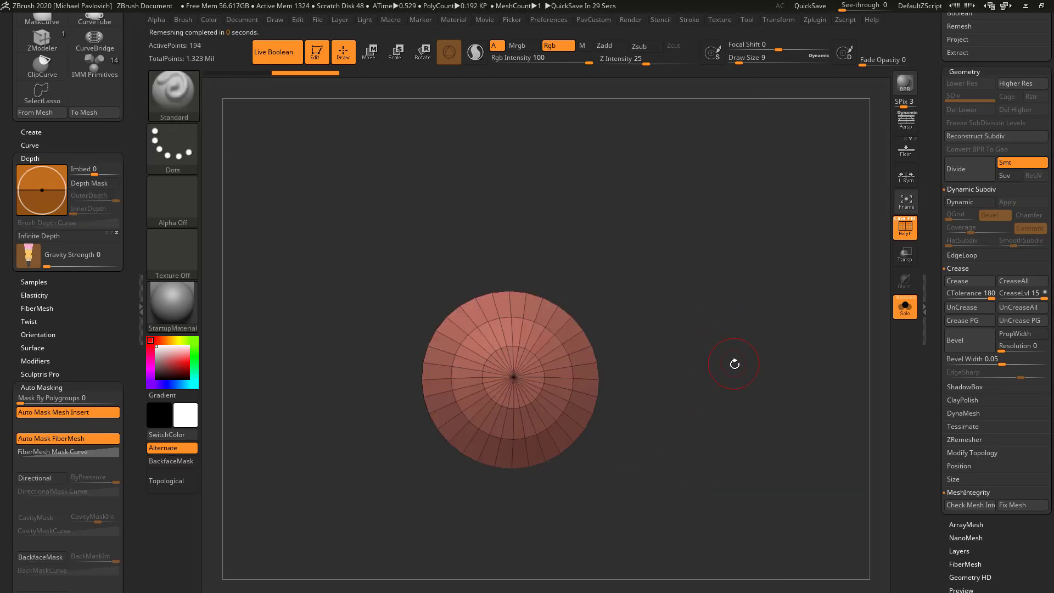
- Give the front cap shell thickness using the ZModeler QMesh polygon action on Polygroup All, with draw size 9
left_click_drag(735, 363, 499, 439)
mouse_move(681, 342)
left_mouse_down()
mouse_move(733, 313)
mouse_move(769, 329)
mouse_move(805, 302)
mouse_move(797, 301)
left_mouse_up()
type("s9")
key("Return")
left_click(910, 316)
key("b")
key("z")
key("m")
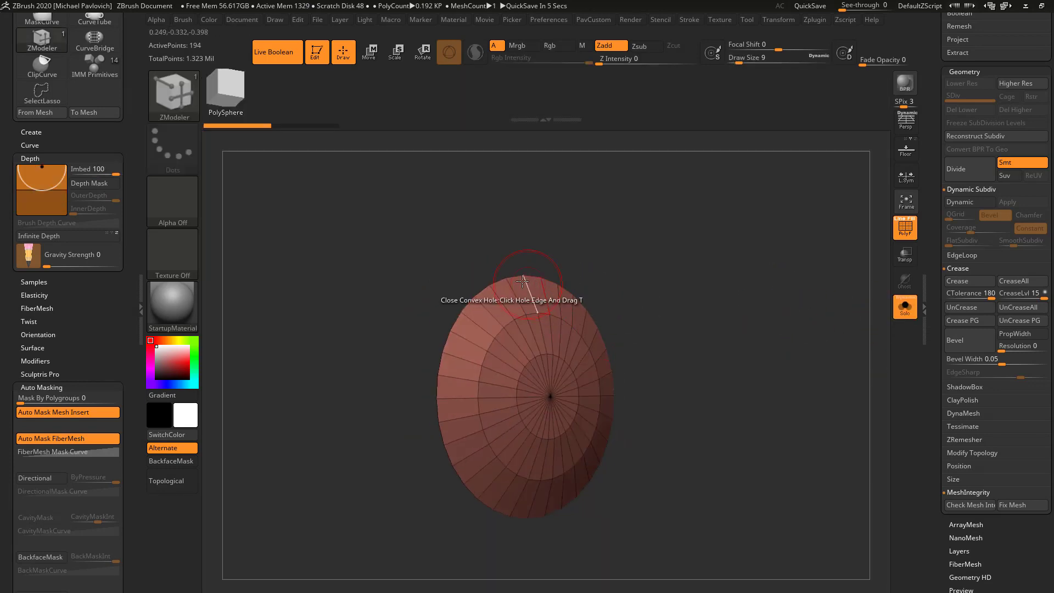
key("space")
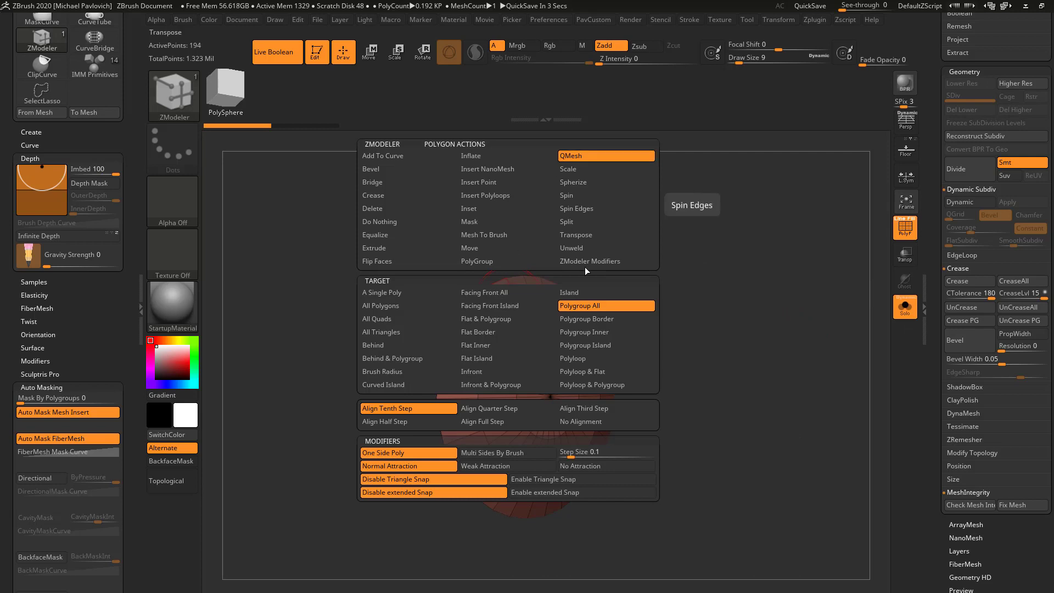
key("ctrl+w")
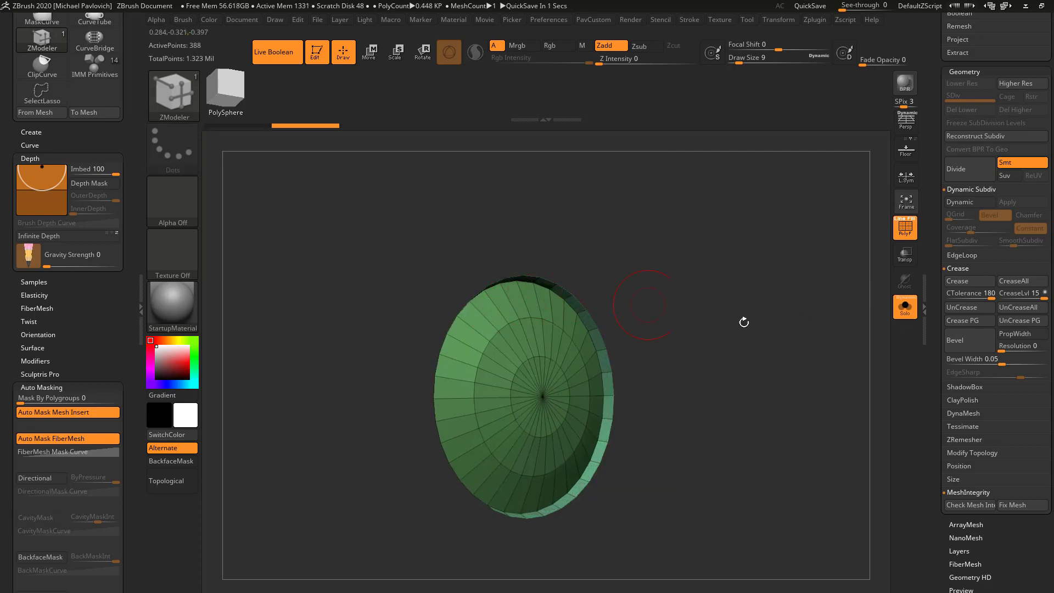
- Flip the front cap's face normals in Display Properties and show it together with the skull
scroll(931, 263, "down", 10)
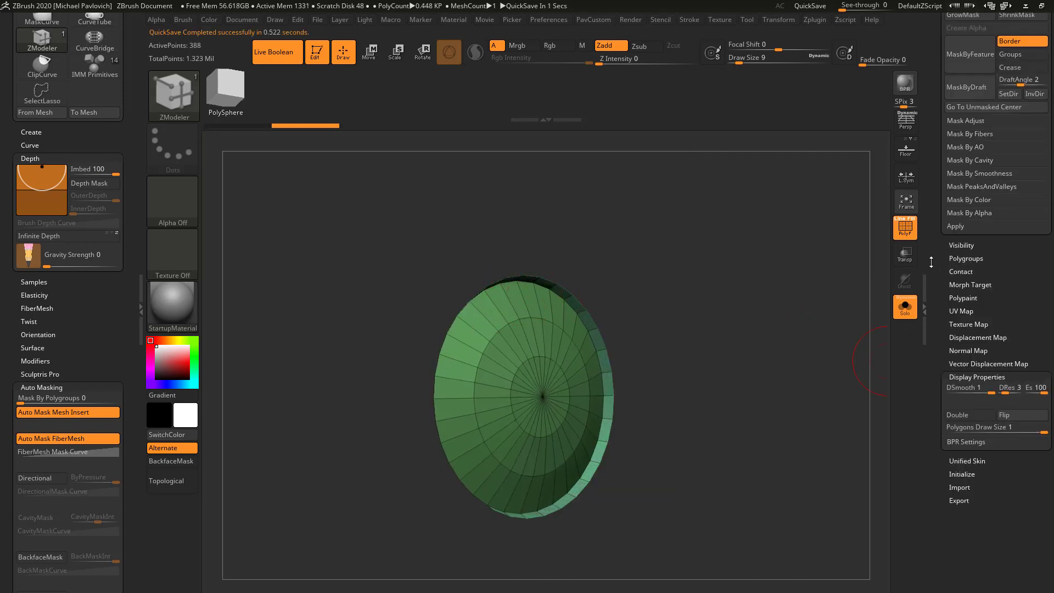
left_click(1005, 419)
left_click(901, 312)
- Crease the front cap's polygroup borders with a lower CreaseLvl and view it smoothed with Dynamic Subdiv, without polyframe
key("grave")
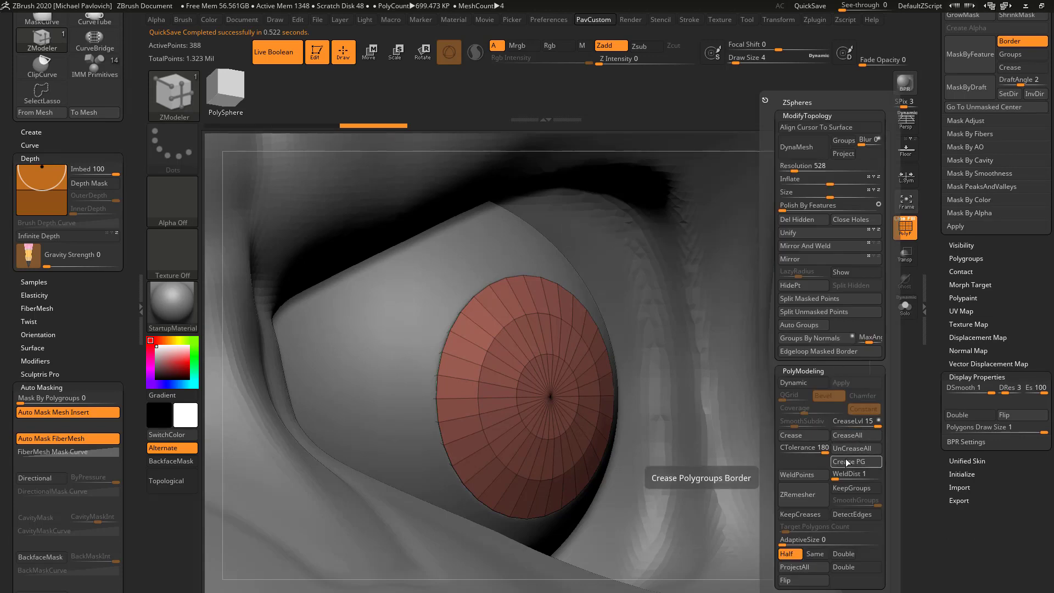
key("d")
left_click_drag(849, 426, 842, 426)
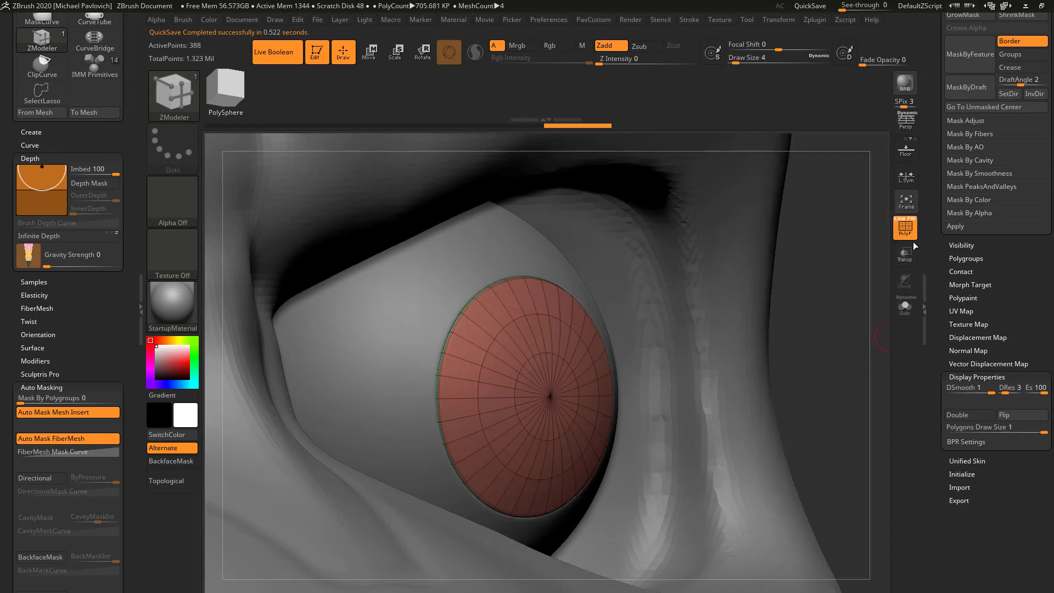
left_click(905, 226)
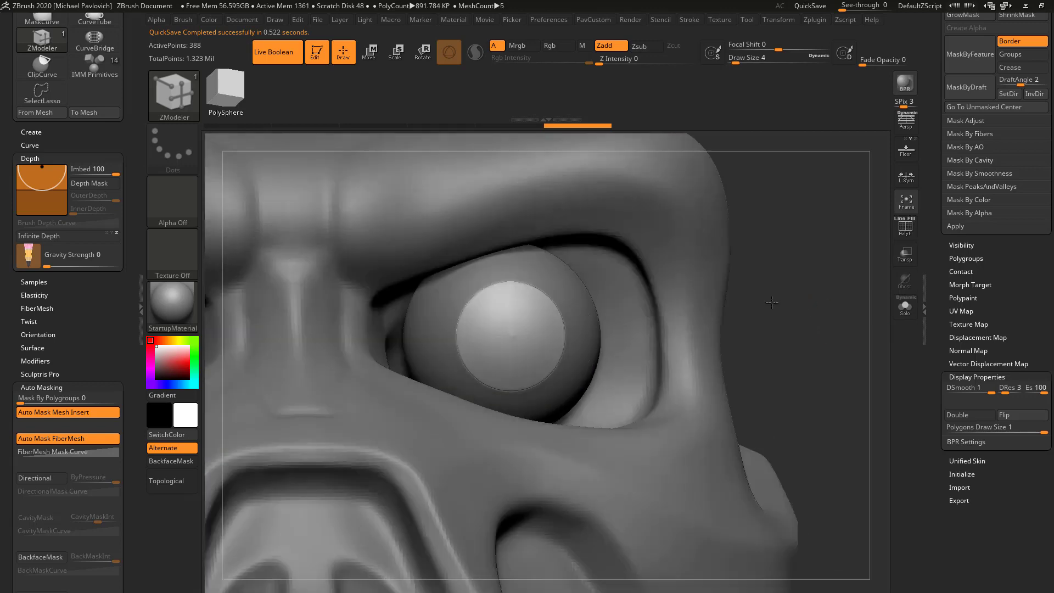
left_click_drag(790, 330, 791, 277)
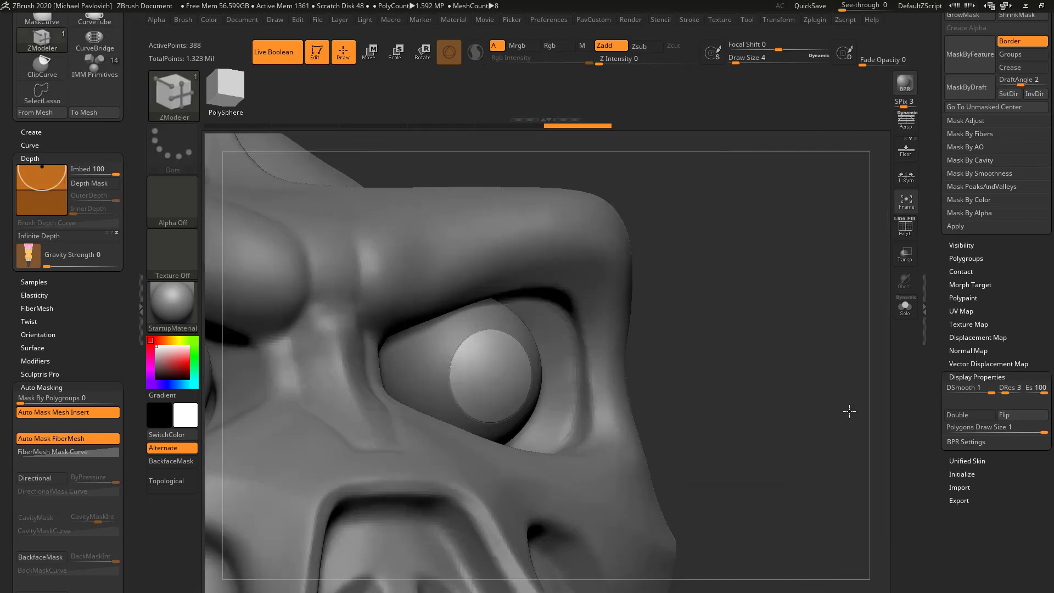
- Move the front caps slightly back into the eyeball openings with the gizmo and turn on local symmetry
key("w")
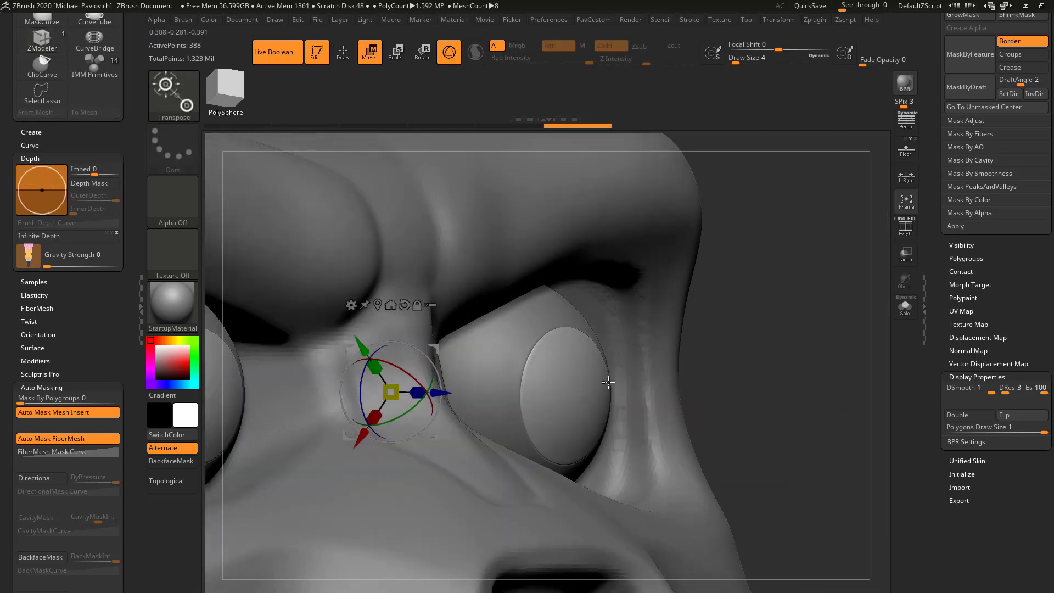
left_click_drag(446, 393, 441, 391)
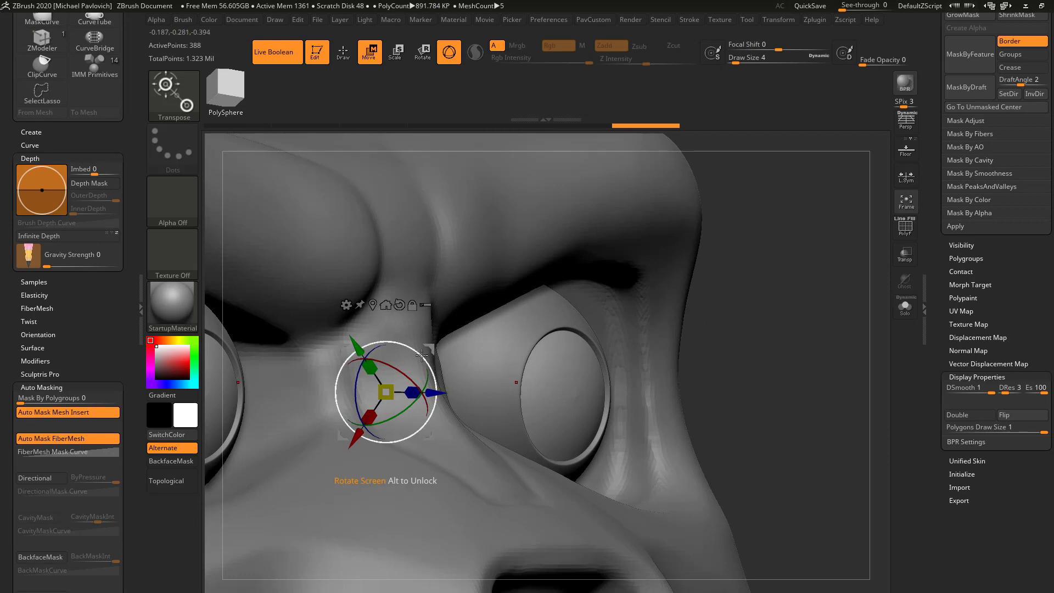
key("q")
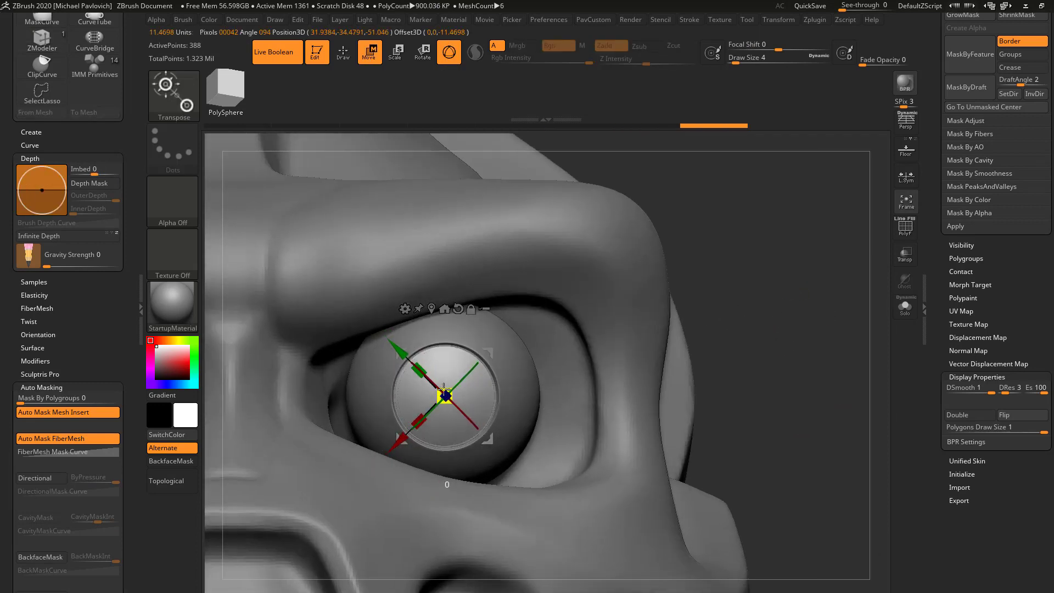
left_click(906, 179)
mouse_move(678, 307)
left_mouse_down("alt")
mouse_move(708, 278)
mouse_move(725, 278)
left_mouse_up("alt")
key("q")
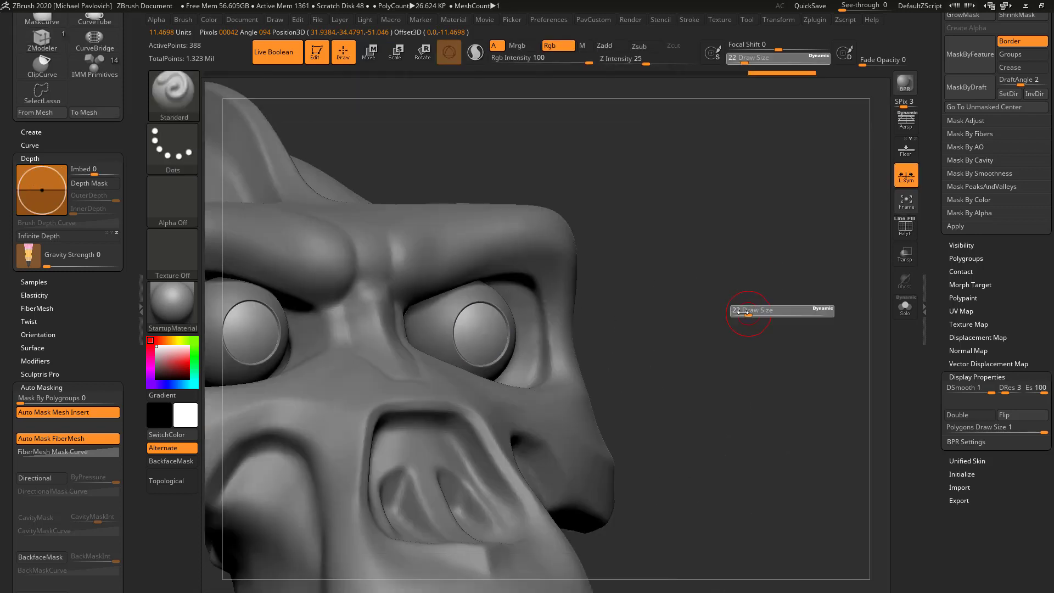
- Select the eyeball subtool, show its polyframe and compare the mesh with Dynamic Subdiv on and off
left_click_drag(753, 306, 736, 313)
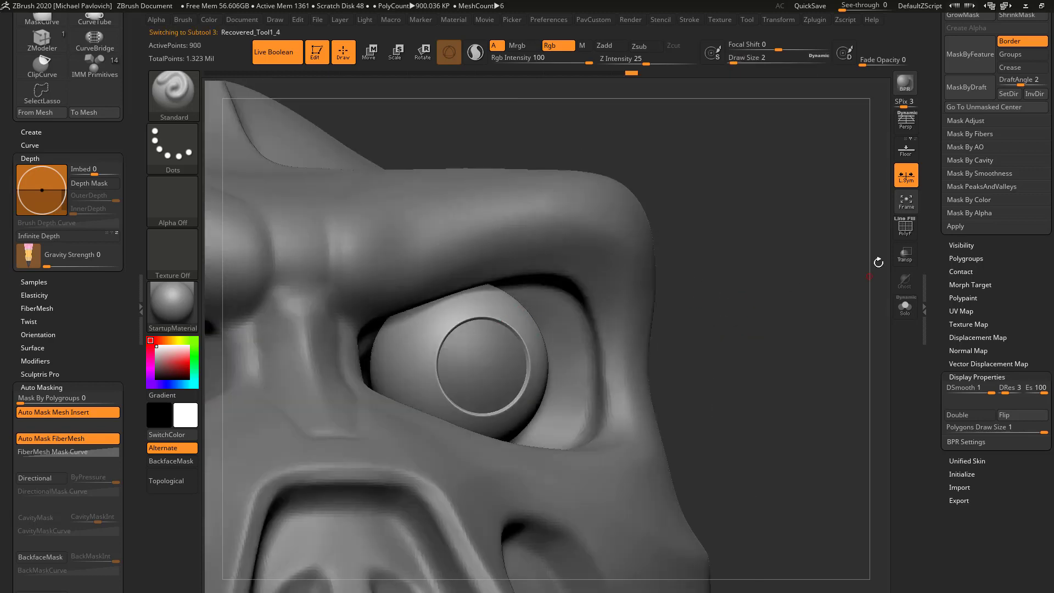
left_click(903, 228)
left_click_drag(780, 298, 834, 305, "alt")
left_click_drag(936, 311, 941, 419)
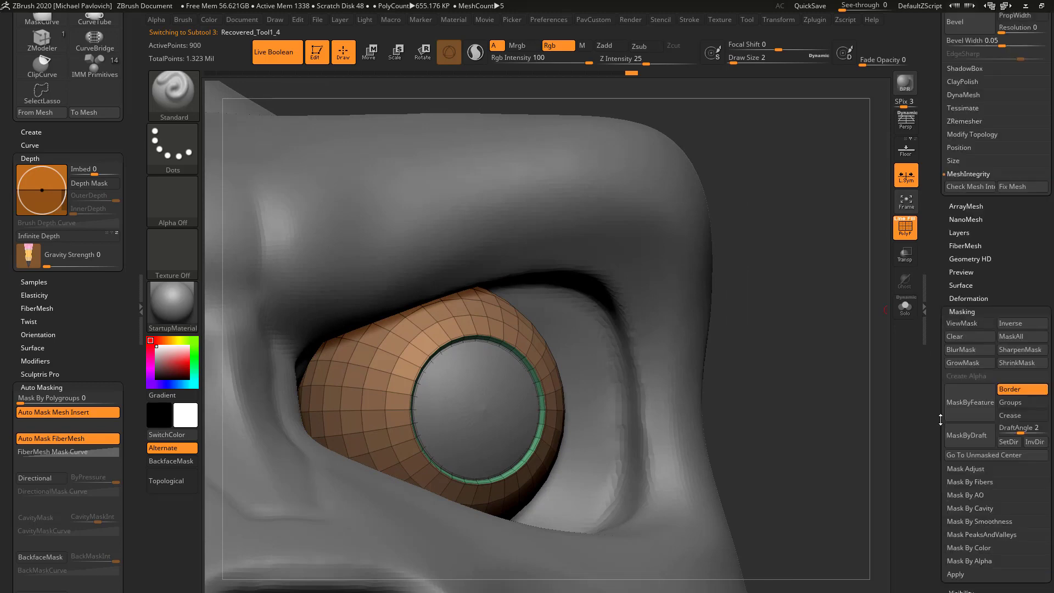
left_click_drag(939, 330, 937, 445)
key("d")
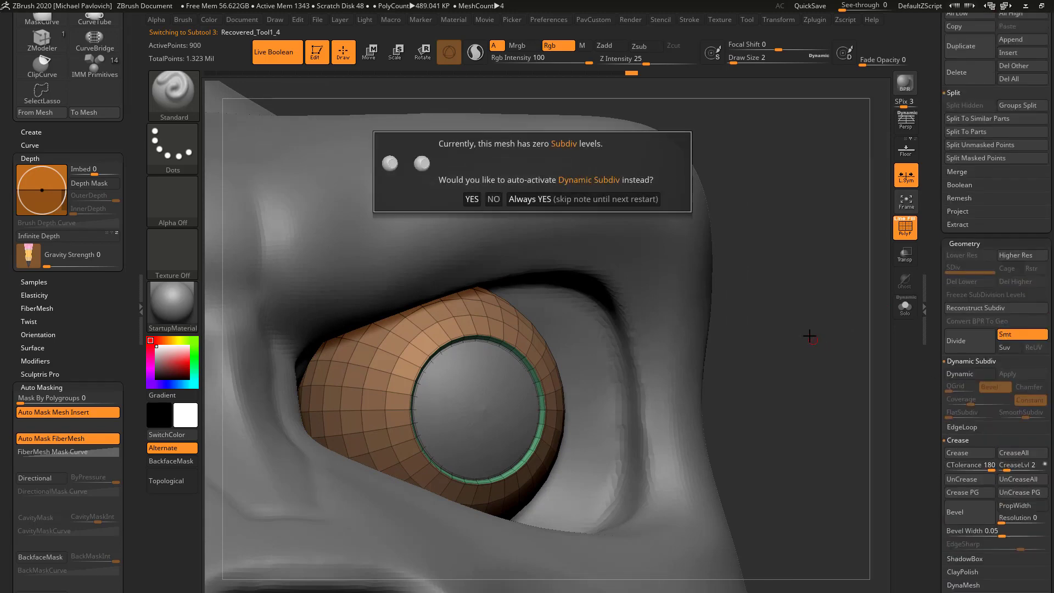
key("Return")
key("shift+d")
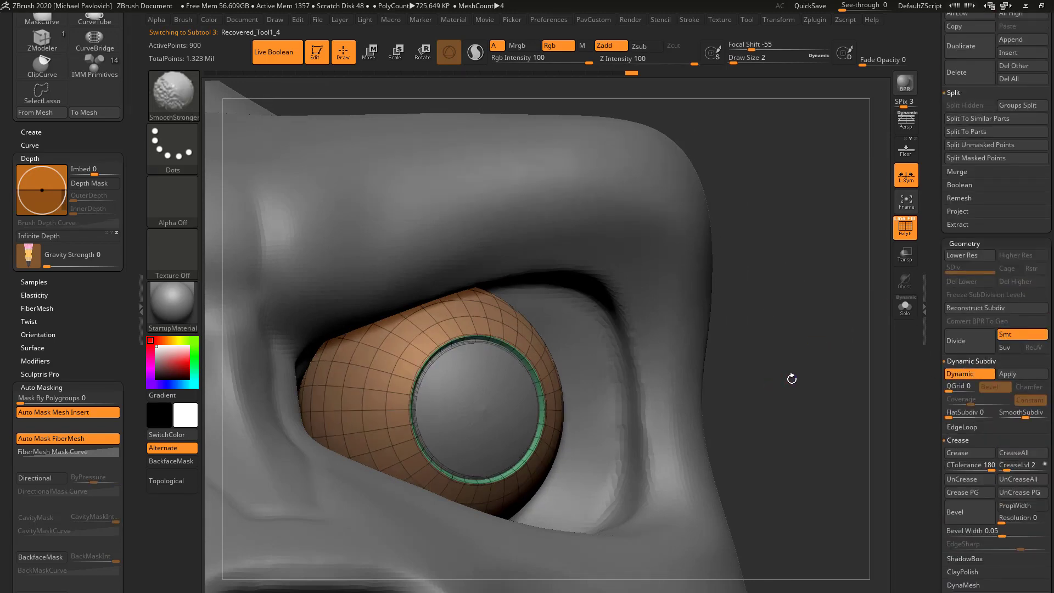
- Isolate the eyeball and bevel the edge loop around its front opening and a radial loop with the ZModeler Bevel edge action
mouse_move(811, 380)
left_mouse_down("alt")
mouse_move(813, 331)
mouse_move(827, 323)
mouse_move(830, 336)
mouse_move(861, 339)
left_mouse_up("alt")
left_click(905, 308)
key("b")
key("z")
key("m")
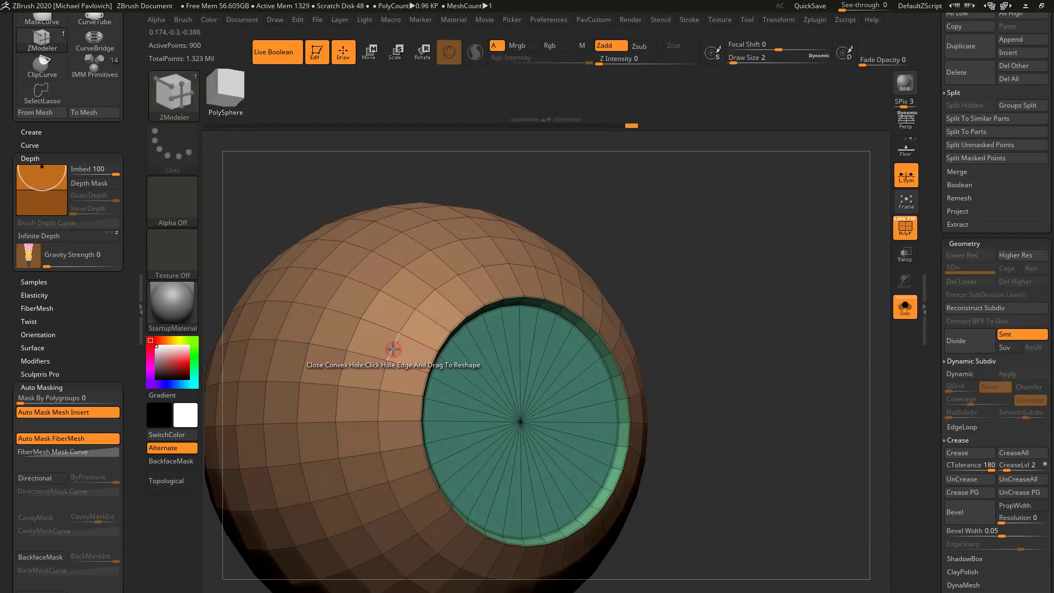
key("space")
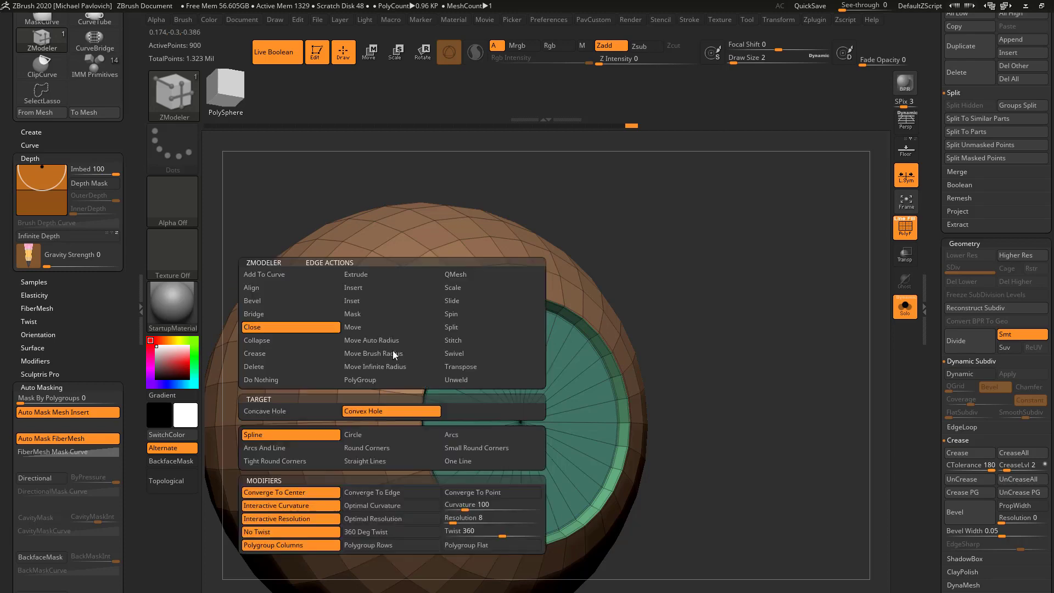
left_click(291, 302)
left_click(406, 321)
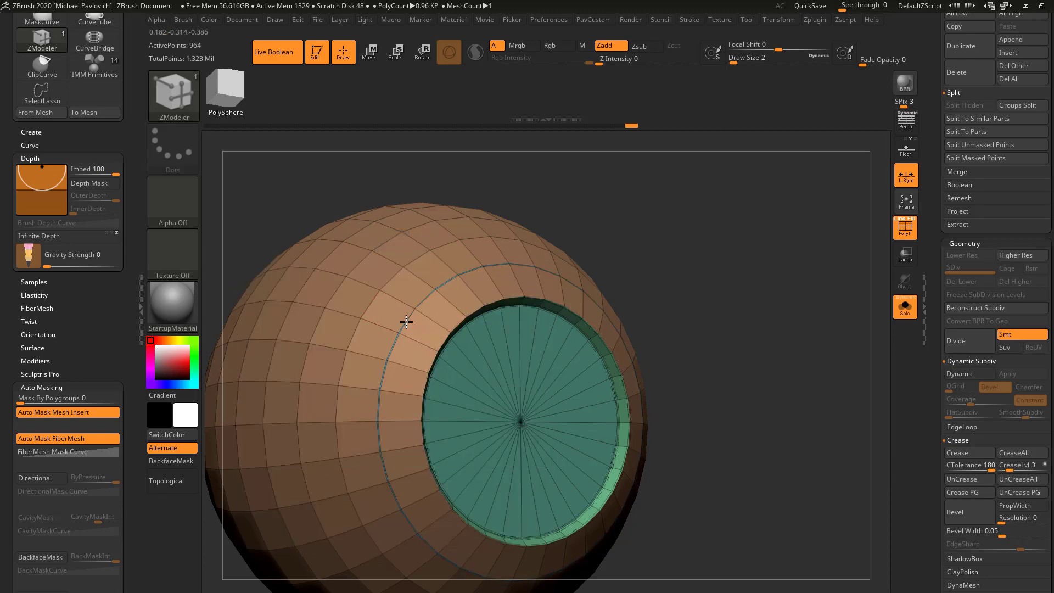
left_click_drag(406, 321, 404, 316)
right_click_drag(403, 319, 439, 368, "ctrl")
left_click(678, 236)
right_click_drag(766, 178, 713, 235, "alt")
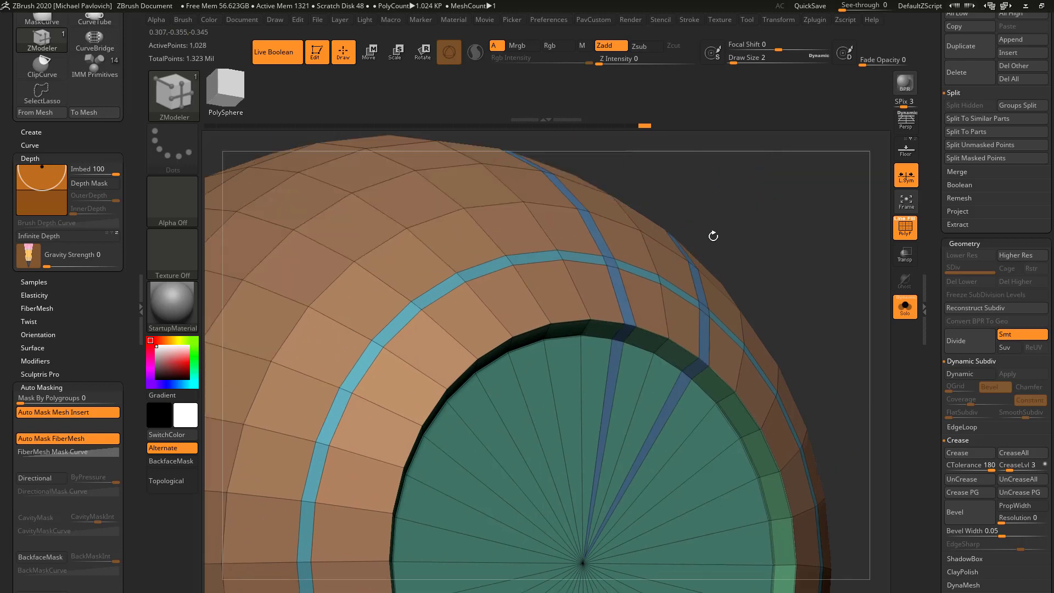
- Undo the radial edge loop bevel on the isolated eyeball shell
key("ctrl+z")
key("space")
left_click(532, 157)
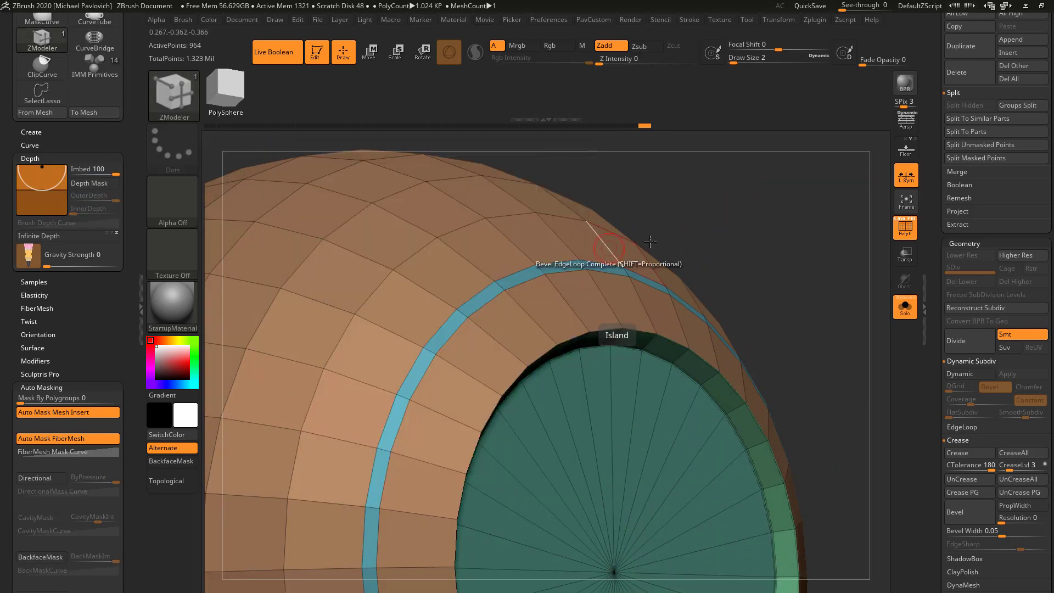
- Try the ZModeler QMesh Polygroup All action on the beveled band around the eyeball opening
right_click_drag(650, 242, 631, 220)
left_click(433, 292)
key("ctrl+z")
key("space")
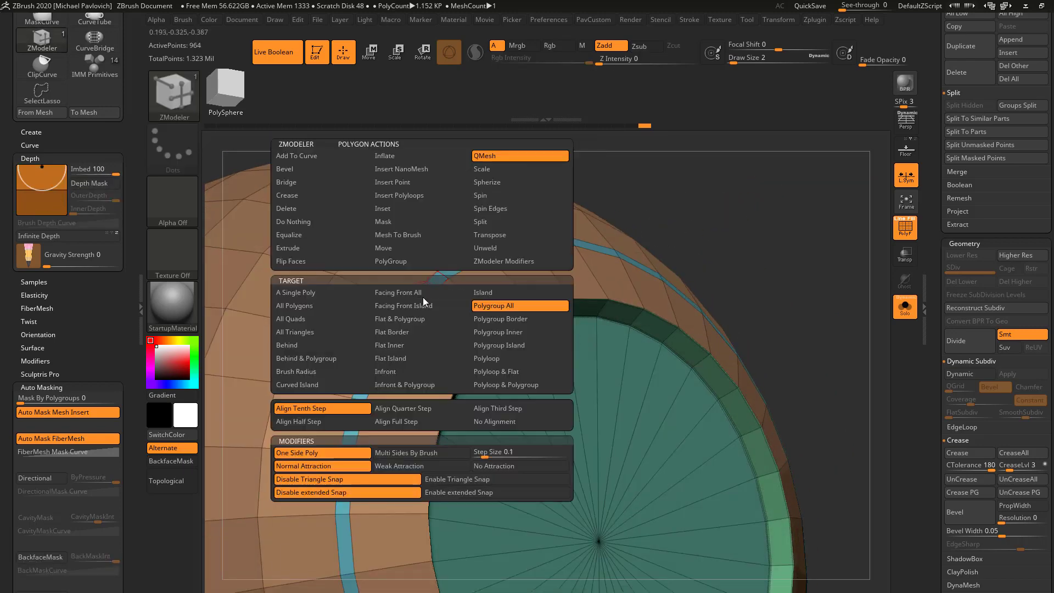
left_click_drag(423, 296, 422, 290)
key("ctrl+z")
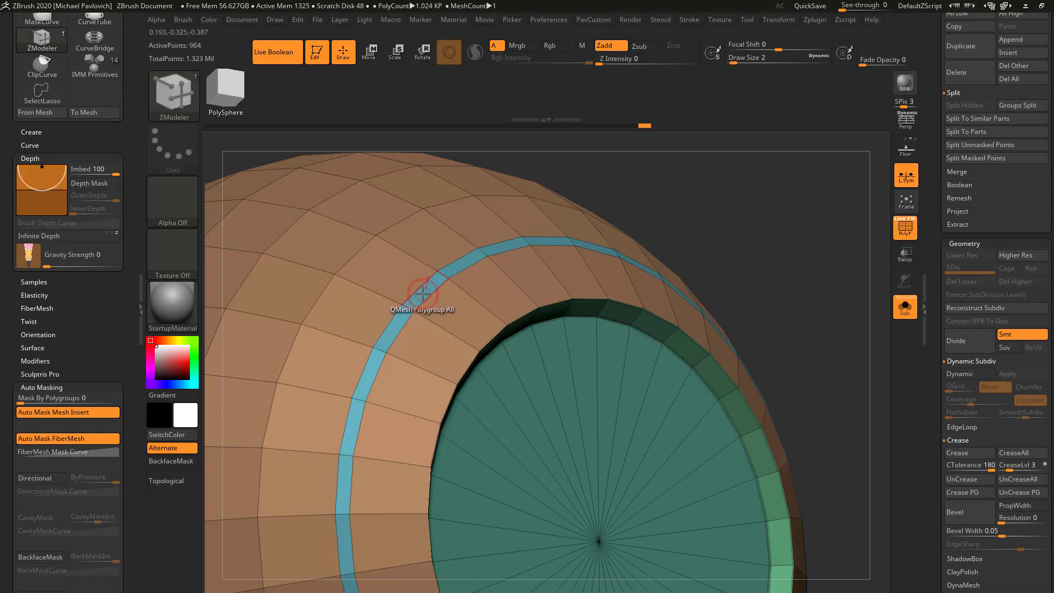
- Inset the beveled band with ZModeler Inset, targeting Polygroup All with Inset Region
key("space")
left_click(421, 208)
left_click(519, 306)
left_click(461, 428)
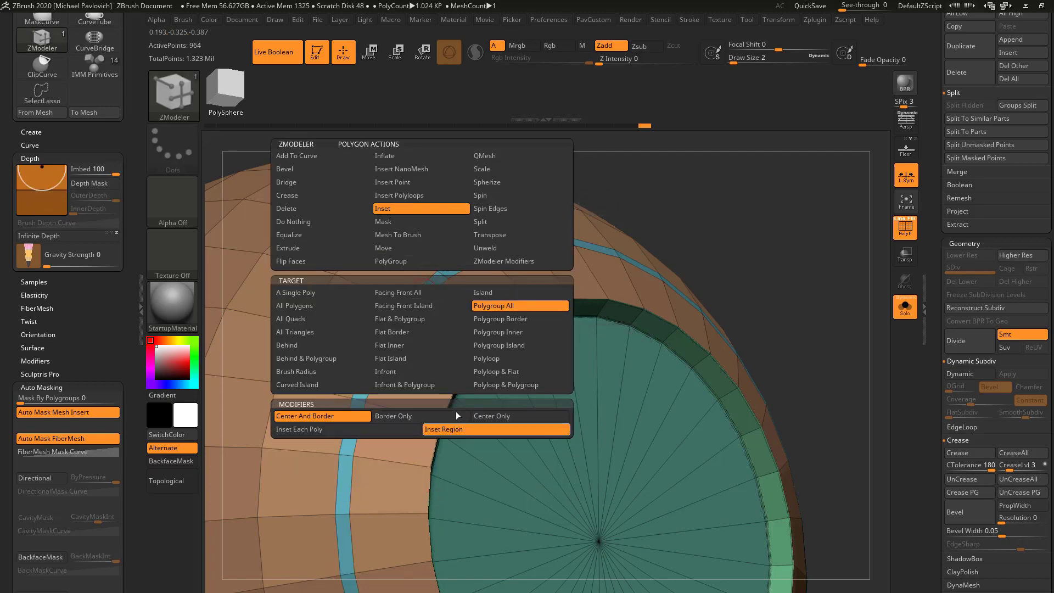
left_click(427, 289)
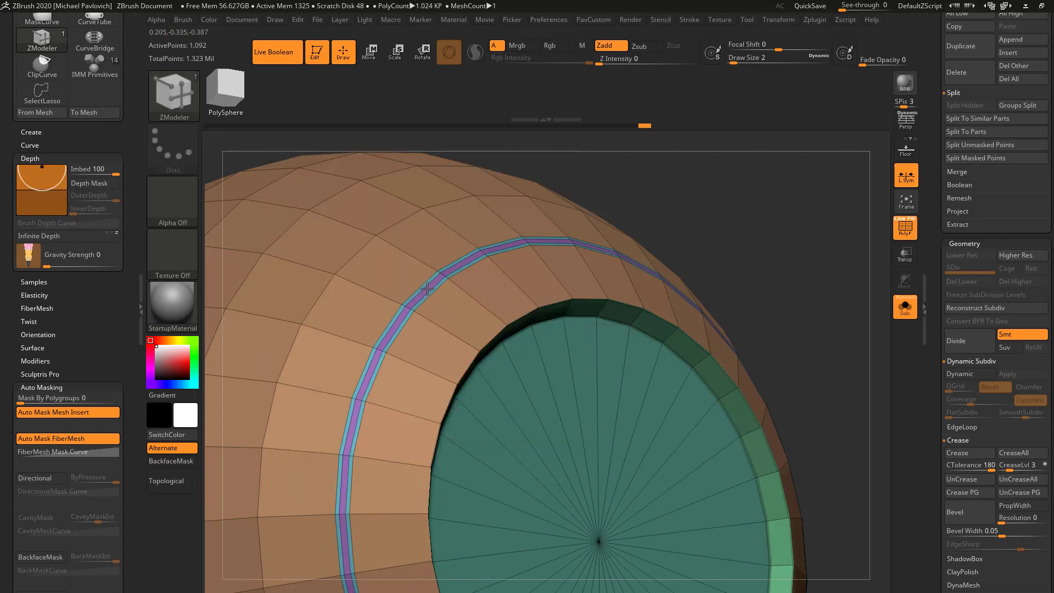
left_click(427, 289)
- Push the inset middle band inward as a groove with ZModeler QMesh on Polygroup All
key("space")
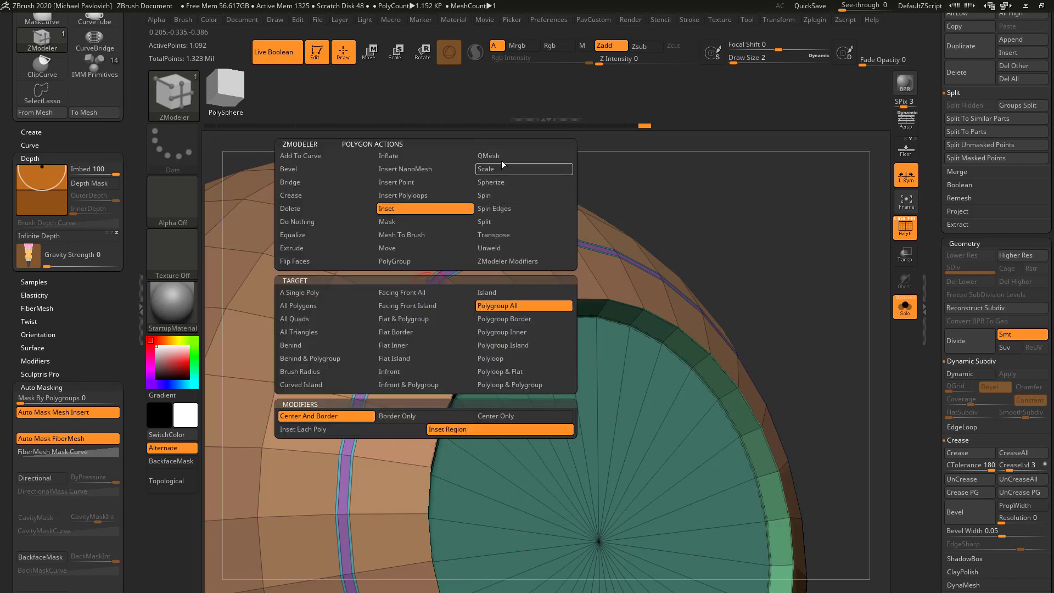
left_click(502, 164)
left_click_drag(604, 160, 642, 162)
left_click_drag(464, 255, 528, 235)
key("ctrl+z")
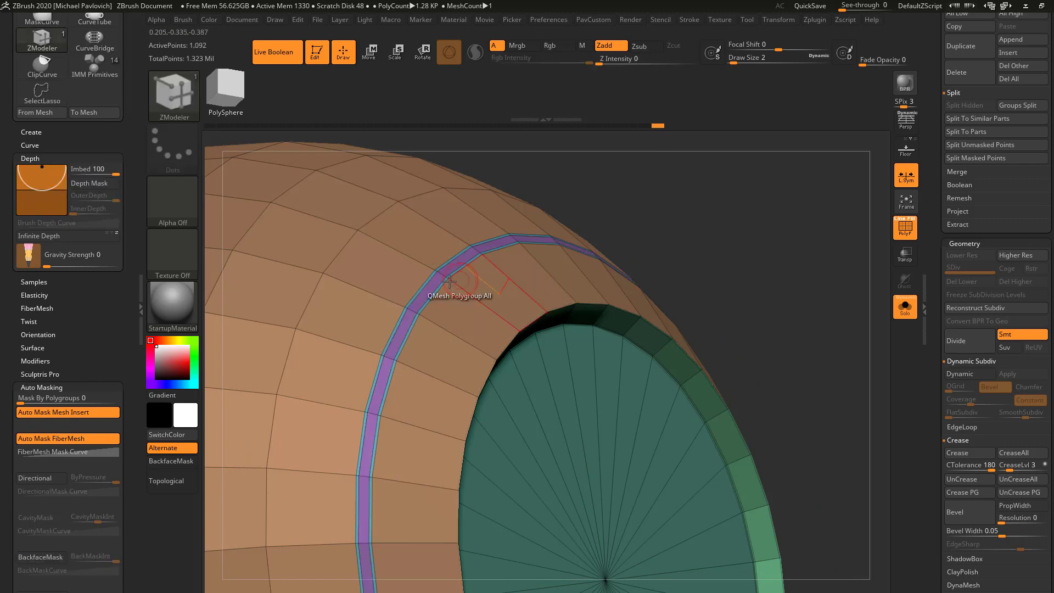
left_click_drag(448, 267, 440, 280)
right_click_drag(722, 248, 728, 234, "ctrl")
right_click_drag(728, 233, 736, 226)
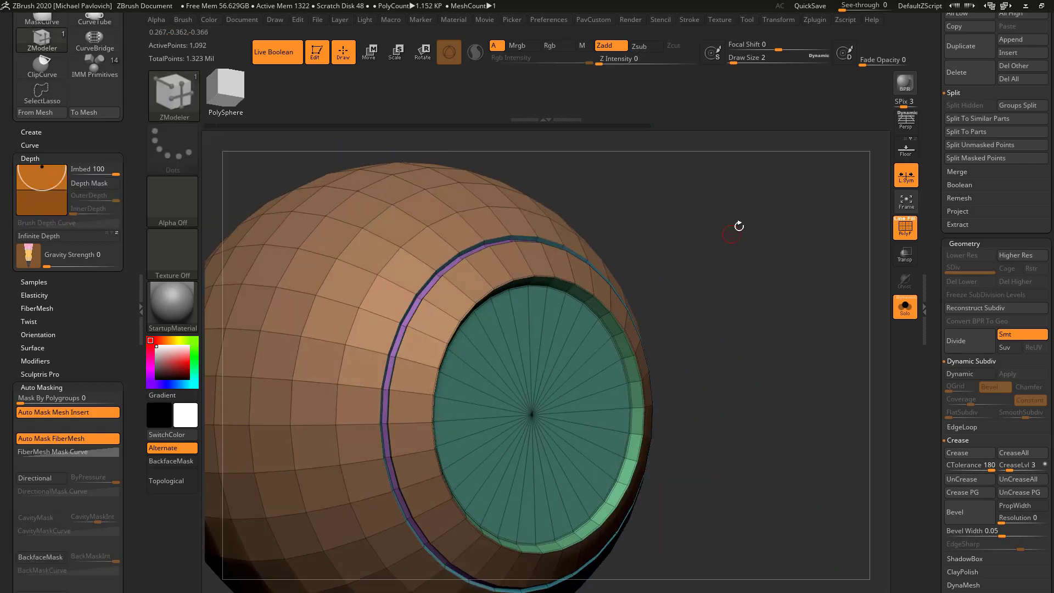
- Preview the grooved eyeball with Dynamic Subdiv and no polyframe, and return to the low-poly polyframe view
key("grave")
left_click(772, 462)
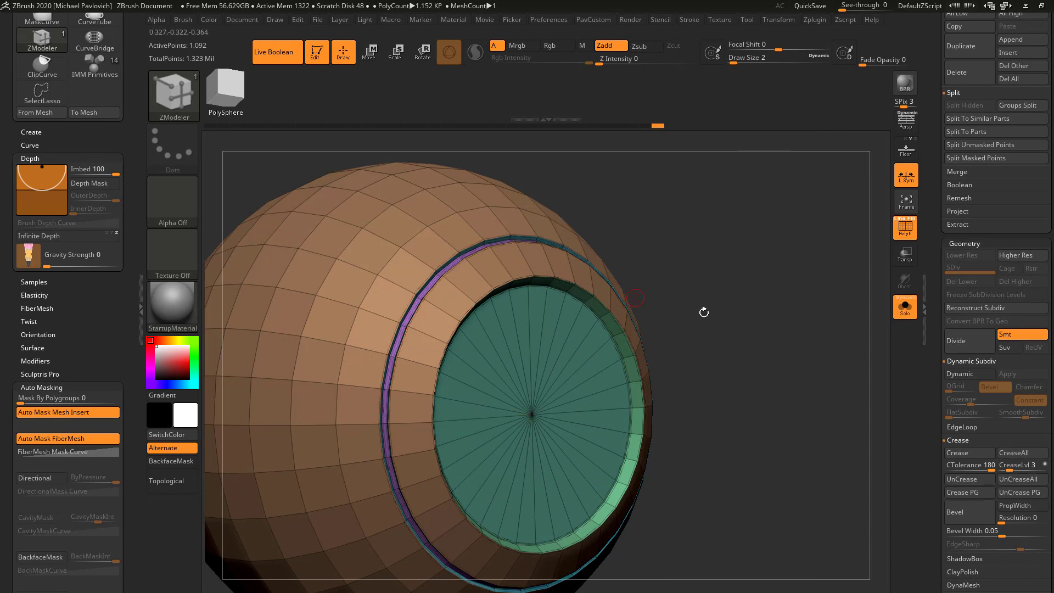
key("d")
left_click(905, 232)
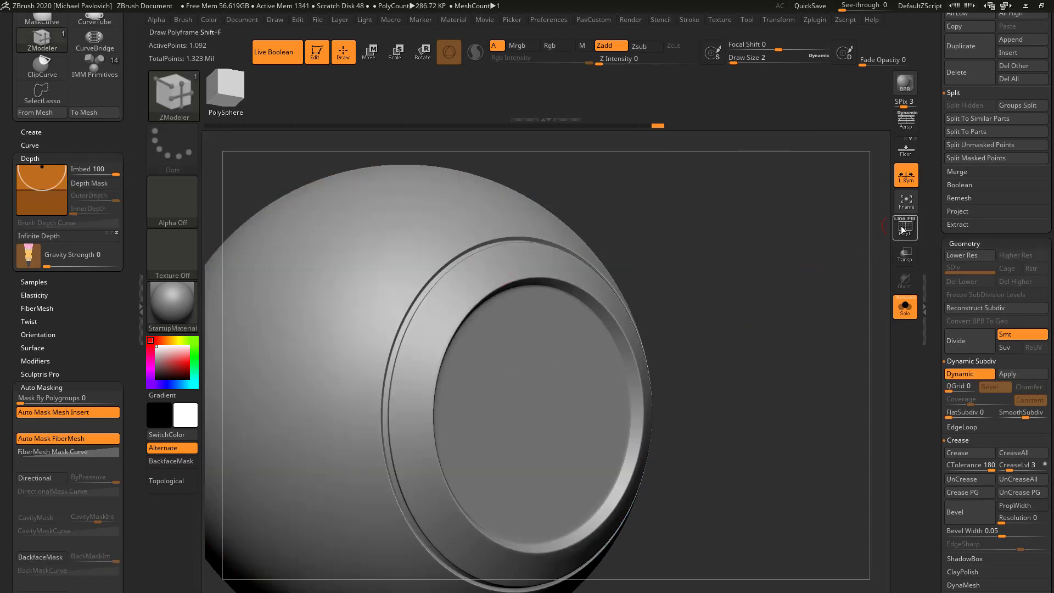
key("shift+f")
key("shift+d")
left_click_drag(785, 270, 789, 263)
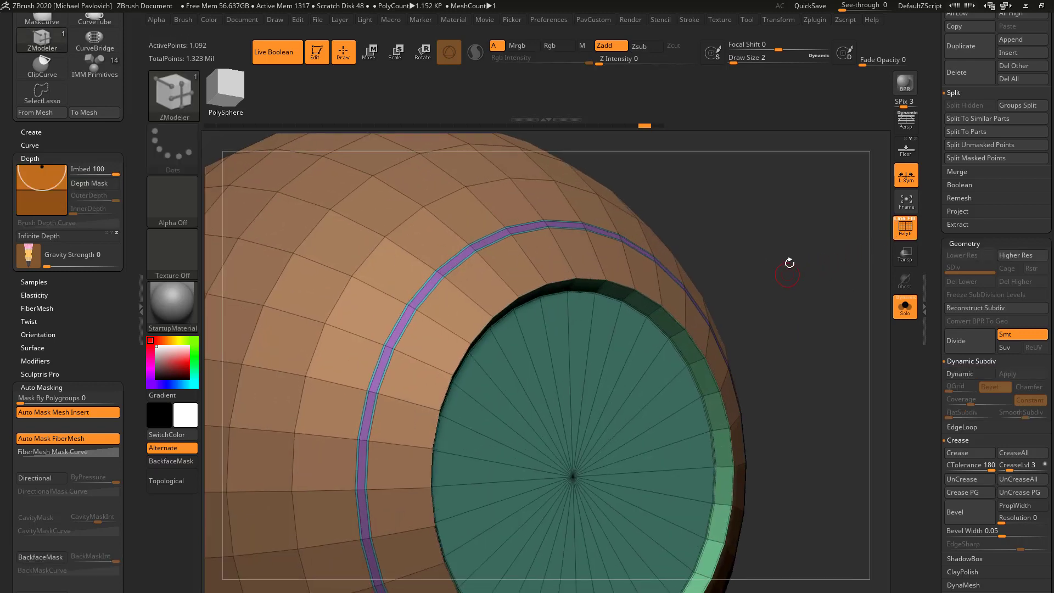
- Sink the flat inset band again with QMesh, and view the groove with Dynamic Subdiv and without polyframe
left_click_drag(455, 260, 452, 271)
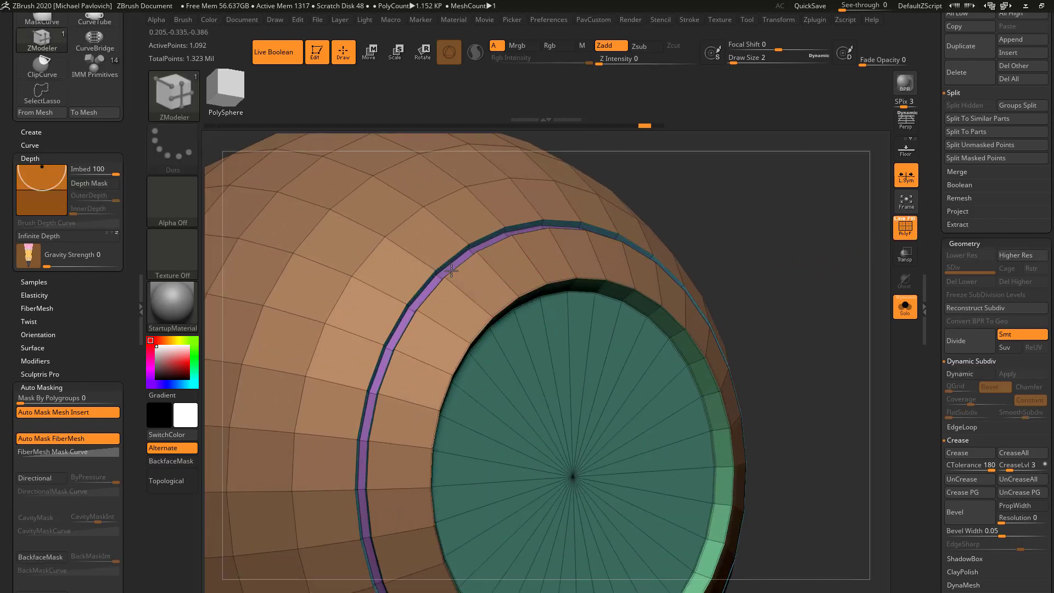
left_click_drag(720, 247, 749, 216)
key("shift+f")
key("shift+d")
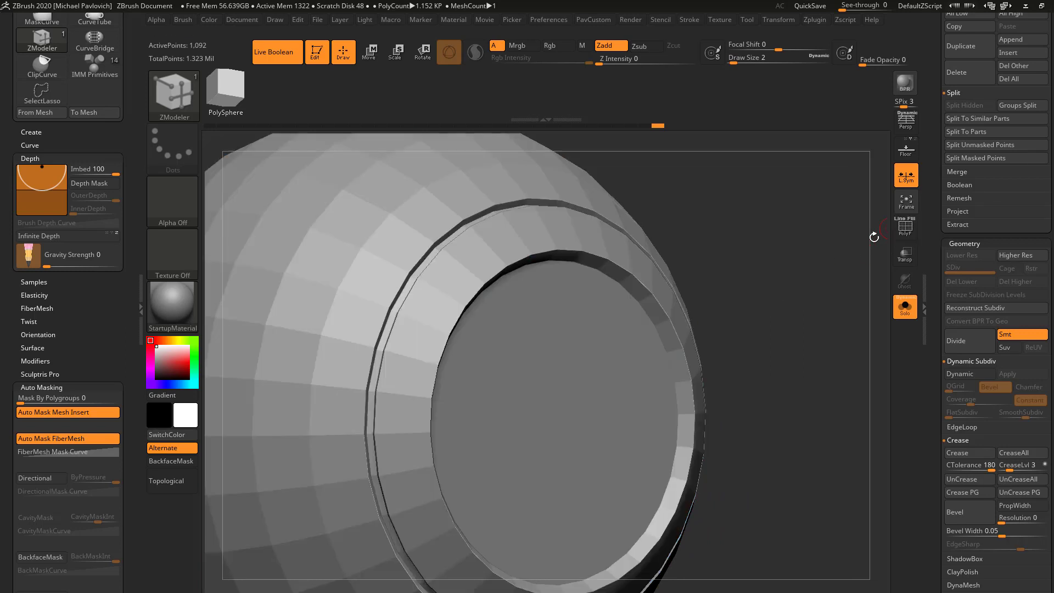
key("d")
- Show the whole skull again and examine the grooved eyes from the front and side
left_click_drag(787, 274, 836, 299, "alt")
left_click(906, 308)
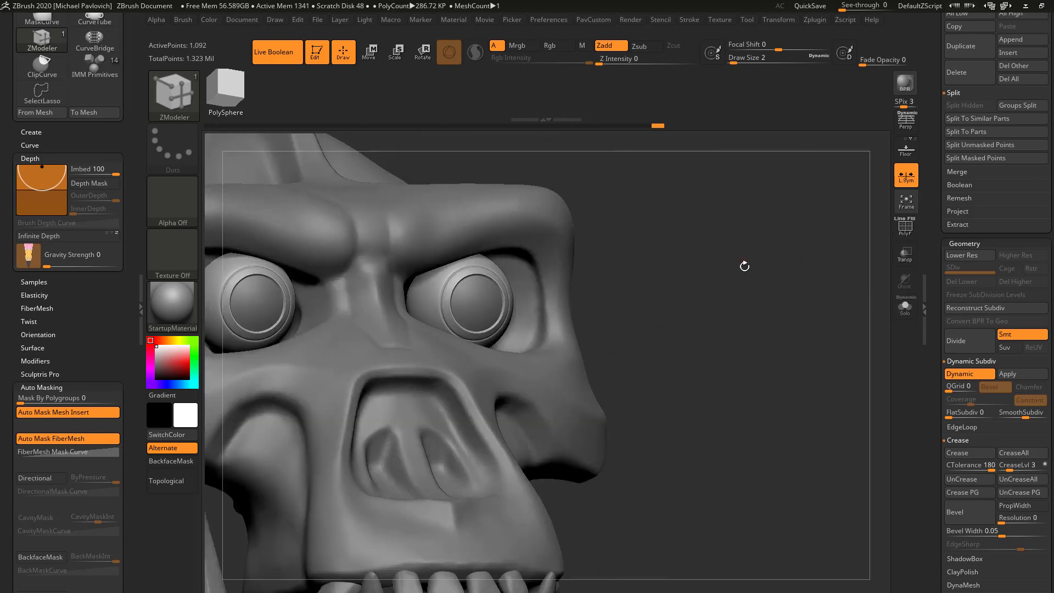
key("s")
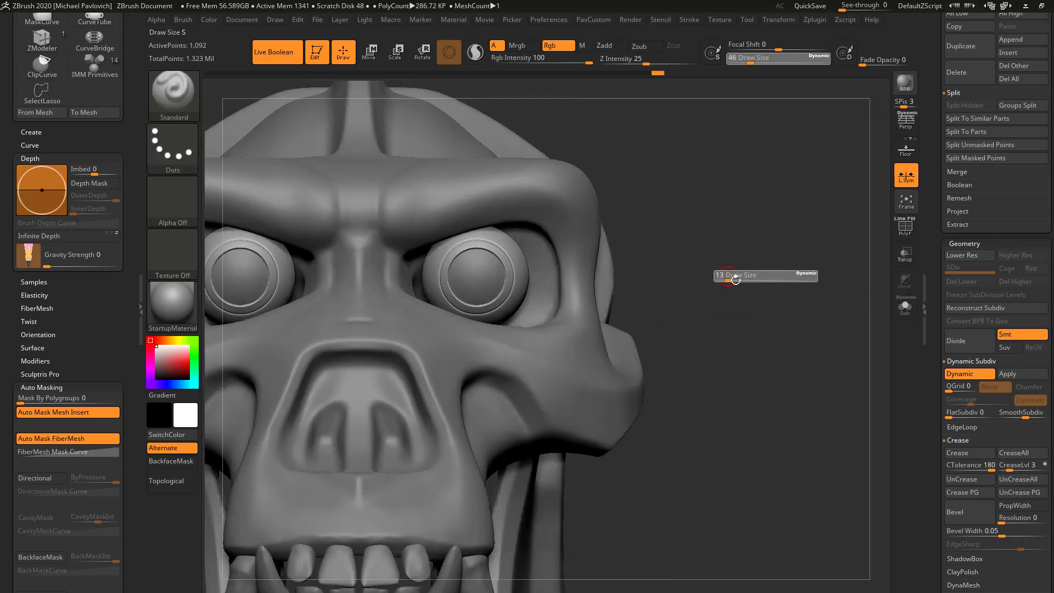
mouse_move(736, 280)
left_mouse_down("alt")
mouse_move(775, 282)
mouse_move(746, 273)
mouse_move(777, 328)
mouse_move(768, 322)
mouse_move(869, 398)
mouse_move(822, 418)
mouse_move(801, 406)
left_mouse_up("alt")
key("s")
key("s")
key("s")
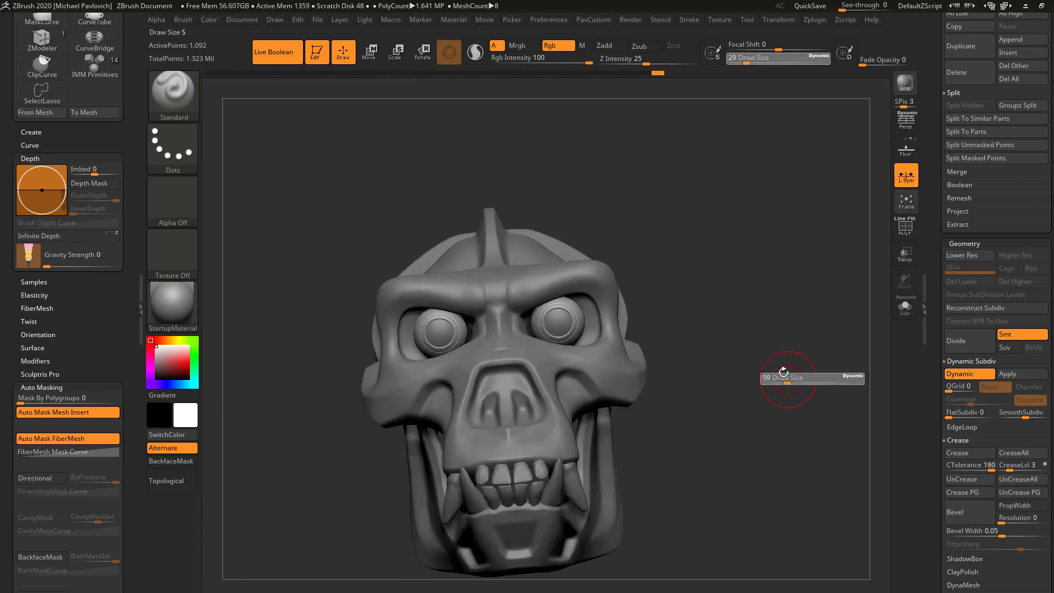
left_click(784, 369)
mouse_move(767, 351)
left_mouse_down()
mouse_move(770, 371)
mouse_move(755, 360)
left_mouse_up()
left_click_drag(706, 315, 711, 339, "alt")
key("s")
mouse_move(711, 339)
left_mouse_down()
mouse_move(750, 335)
mouse_move(756, 296)
mouse_move(776, 345)
mouse_move(816, 321)
mouse_move(819, 333)
mouse_move(648, 252)
left_mouse_up()
- Activate the Move gizmo and make only the eyeball and front cap subtools selected for a joint transform
key("w")
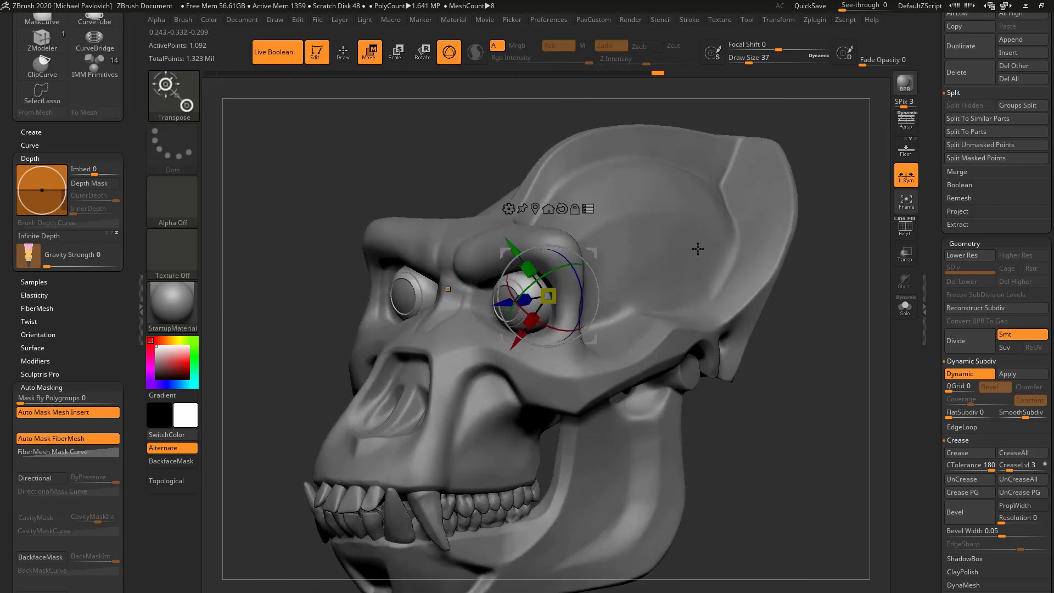
mouse_move(838, 319)
left_mouse_down("alt")
mouse_move(823, 299)
mouse_move(789, 293)
mouse_move(808, 287)
left_mouse_up("alt")
left_click(795, 289, "ctrl+shift")
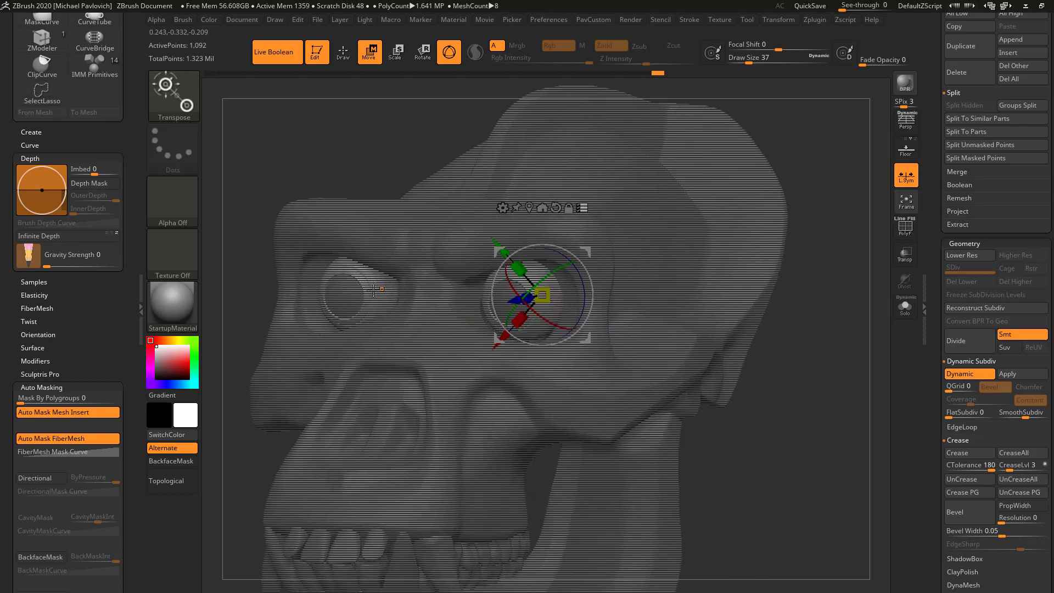
left_click(372, 285, "ctrl+shift")
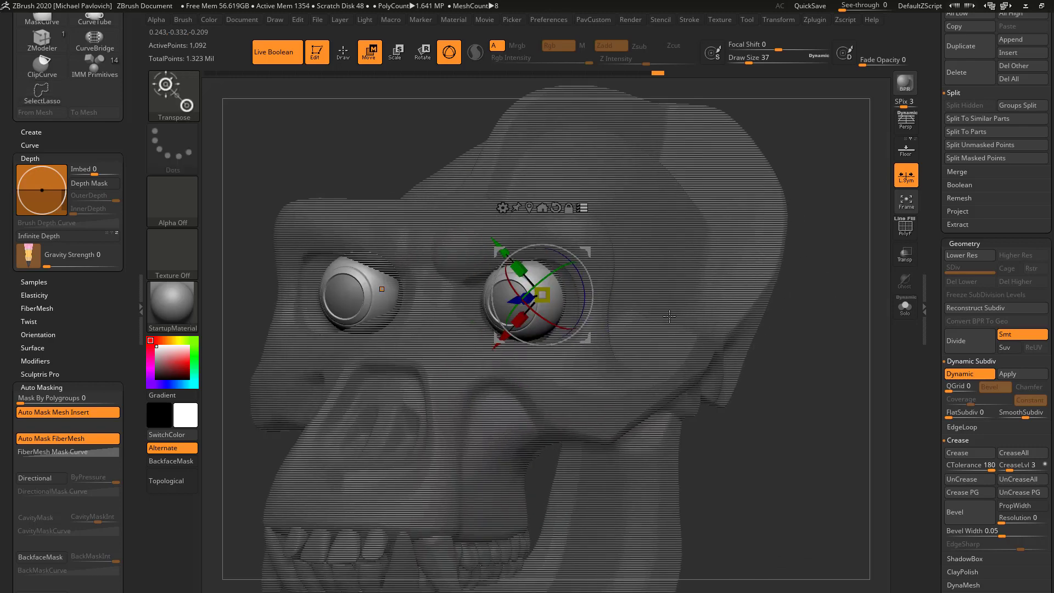
- Reposition the eyeballs and front caps together inside the sockets with the gizmo, and return to Draw mode
mouse_move(817, 328)
left_mouse_down()
mouse_move(825, 308)
mouse_move(797, 306)
left_mouse_up()
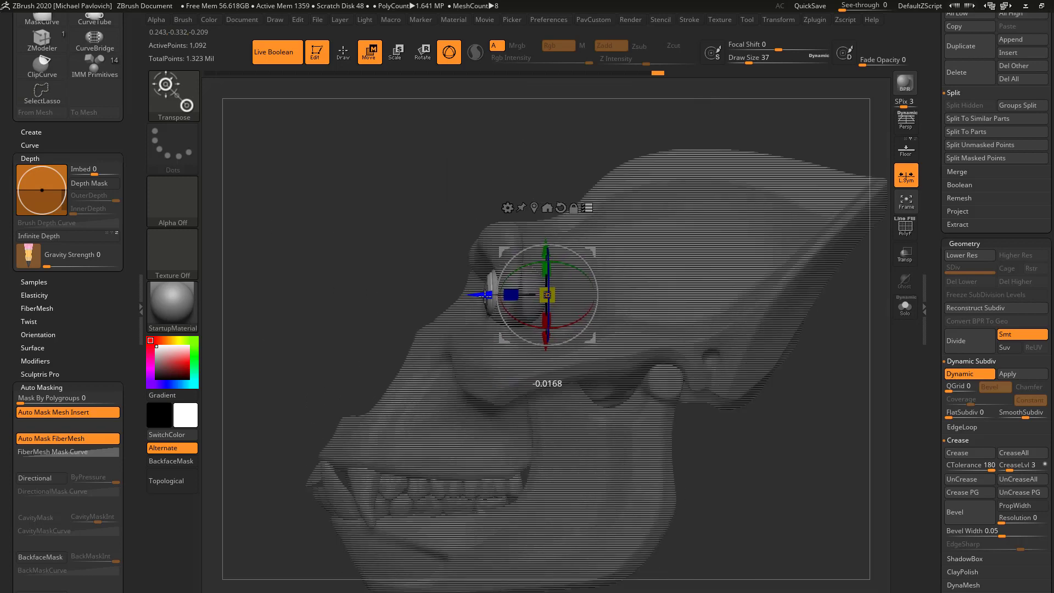
left_click_drag(437, 291, 596, 251)
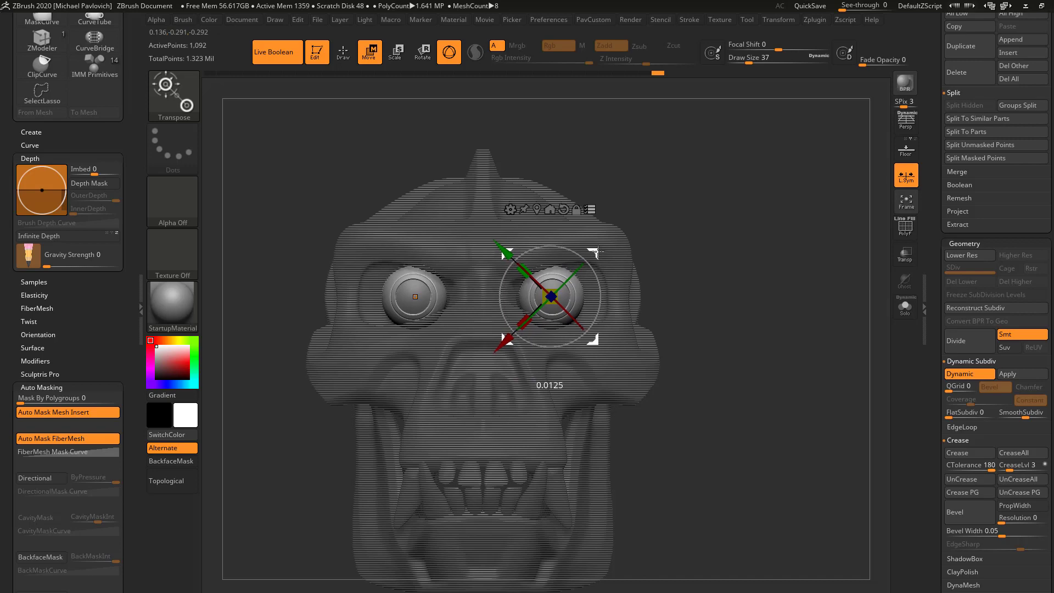
key("q")
mouse_move(782, 258)
left_mouse_down()
mouse_move(529, 252)
mouse_move(791, 261)
mouse_move(756, 278)
mouse_move(601, 255)
left_mouse_up()
key("w")
key("q")
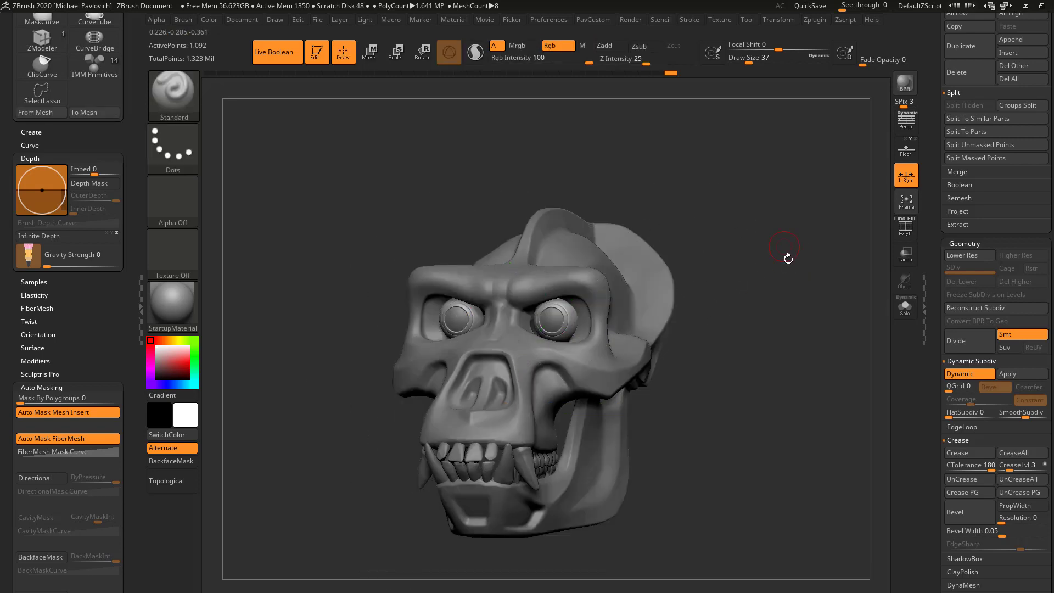
- Turn on polyframe for the eyeballs, duplicate their subtool and select the copy
mouse_move(788, 255)
left_mouse_down()
mouse_move(772, 305)
mouse_move(753, 294)
mouse_move(720, 302)
mouse_move(830, 308)
mouse_move(826, 321)
mouse_move(677, 292)
mouse_move(806, 286)
mouse_move(810, 305)
left_mouse_up()
left_click(904, 229)
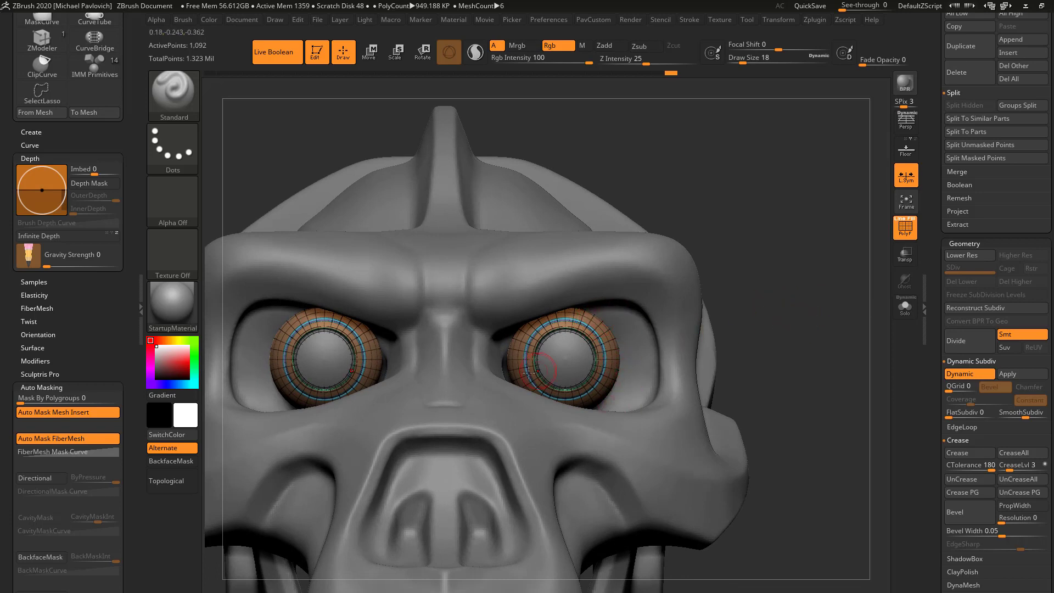
left_click_drag(821, 316, 864, 326)
scroll(950, 435, "up", 8)
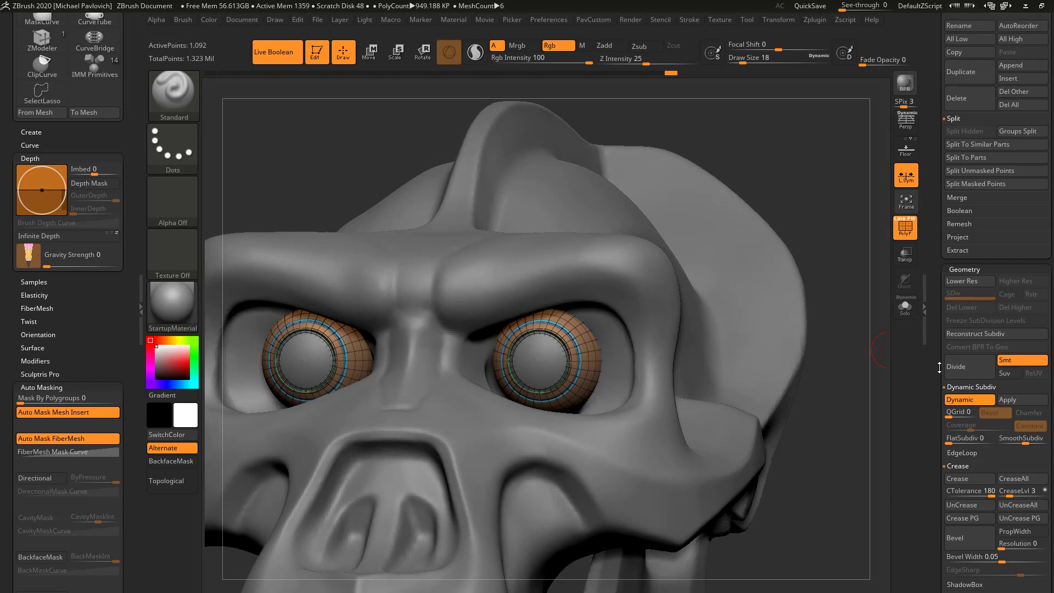
left_click(967, 486)
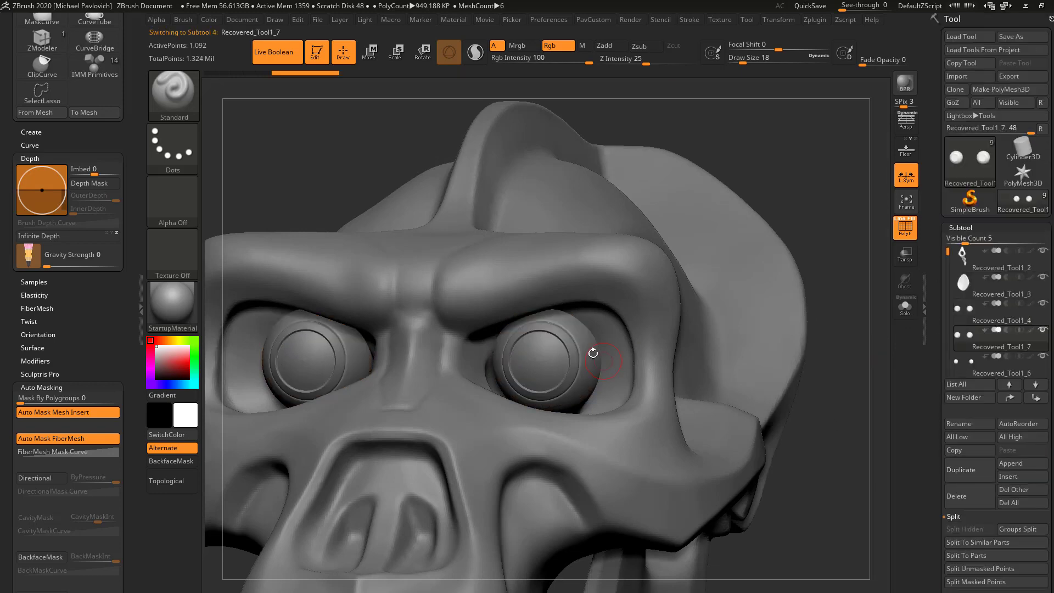
- Turn off Live Boolean and isolate the duplicated eyeballs with Solo, without Dynamic Subdiv
left_click(905, 309)
left_click(894, 317)
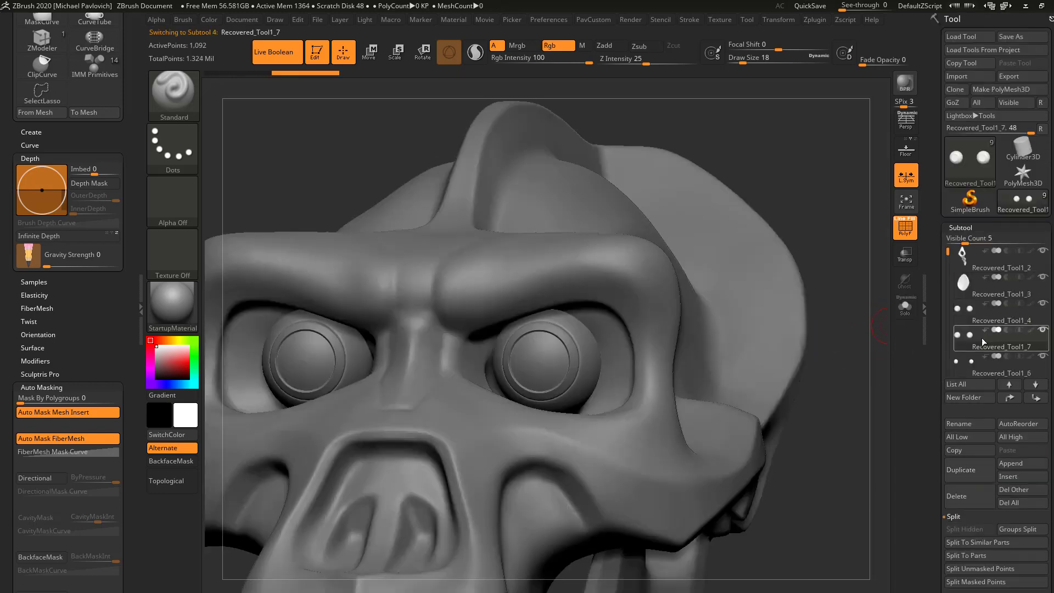
left_click(906, 307)
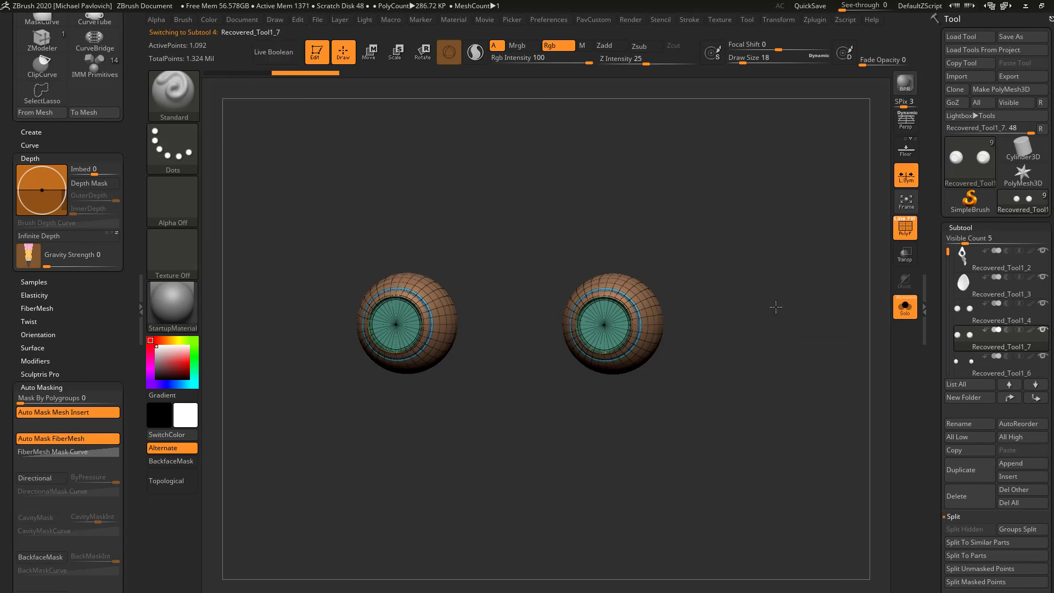
left_click_drag(776, 307, 800, 302, "alt")
left_click(904, 309)
left_click_drag(823, 344, 766, 342)
left_click(907, 317)
left_click_drag(805, 371, 812, 324)
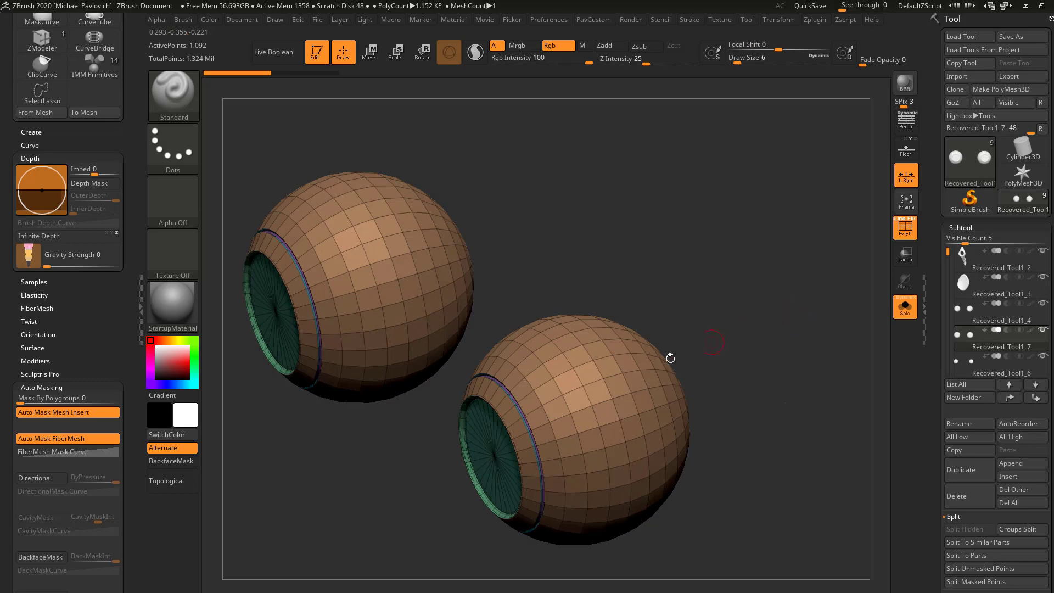
- Show only the outer shell polygroup of the duplicated eyeballs and split its separate parts with Auto Groups
left_click(586, 385, "ctrl+shift")
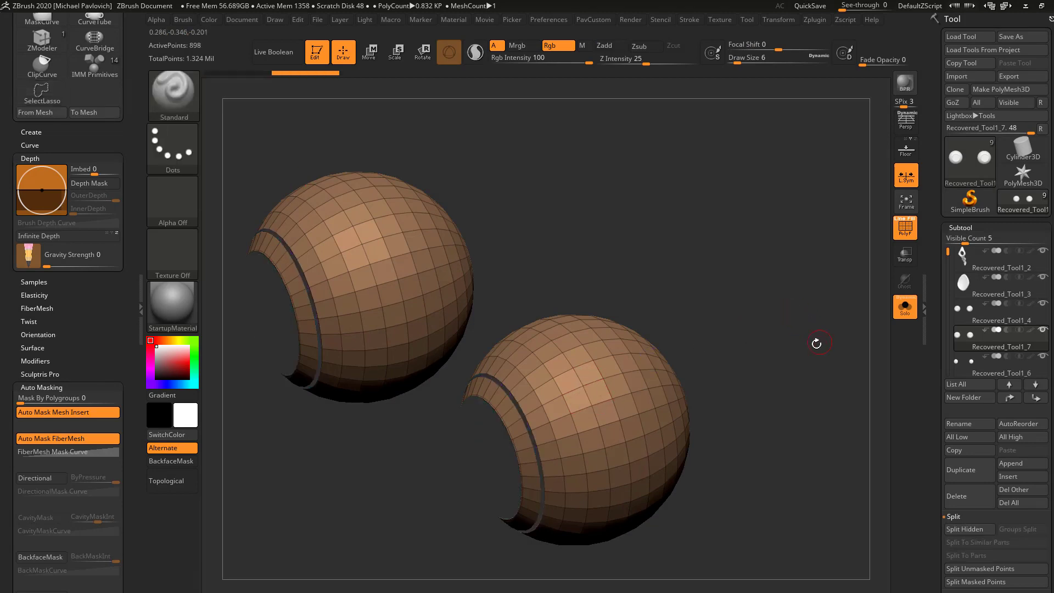
key("space")
left_click(803, 316)
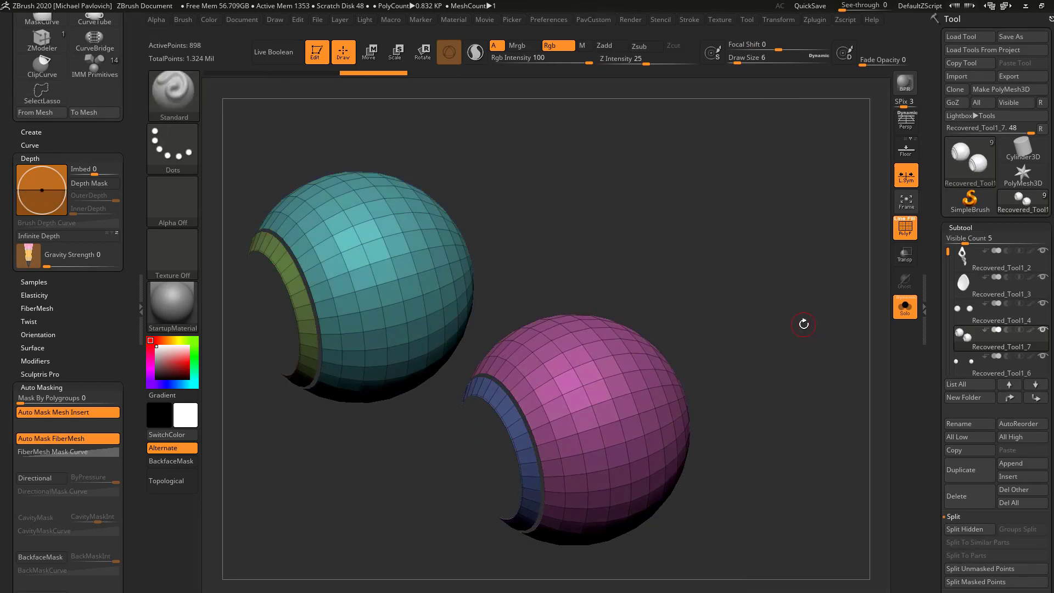
- Delete the hidden polygons and apply Mirror And Weld to the duplicated eyeballs
key("space")
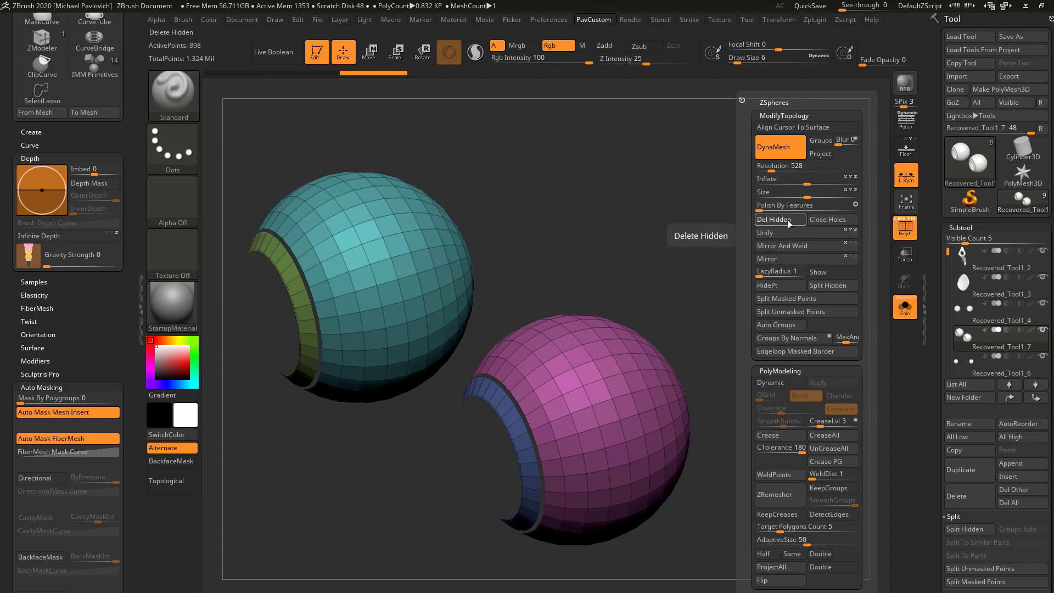
left_click(785, 246)
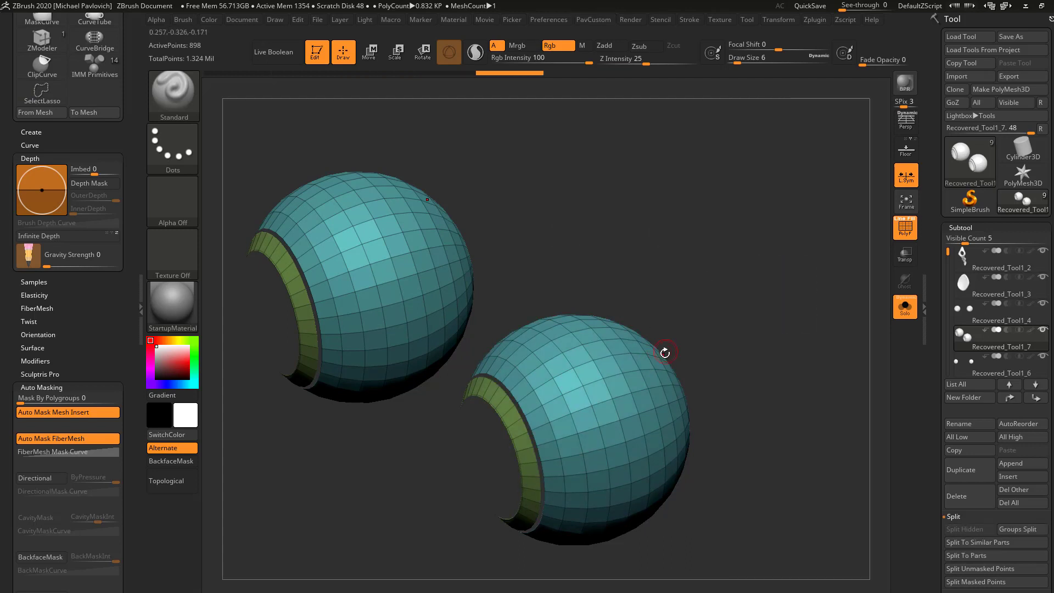
- Keep only the large rear shells by isolating their polygroup and deleting the front rings, and check them in the skull
left_click(569, 384, "ctrl+shift")
key("space")
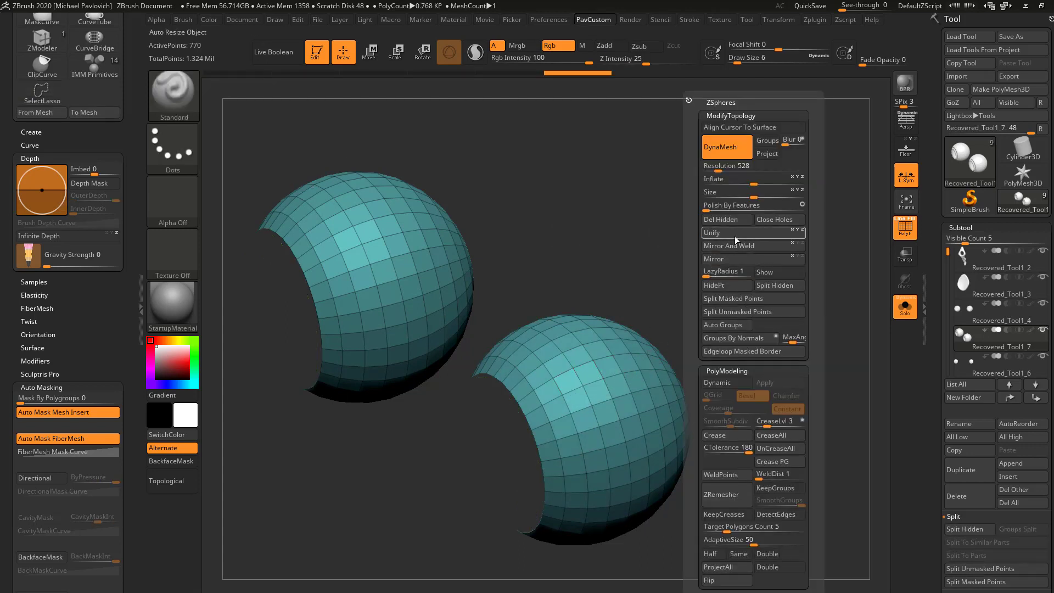
left_click(736, 240)
left_click_drag(610, 313, 856, 324)
left_click(905, 307)
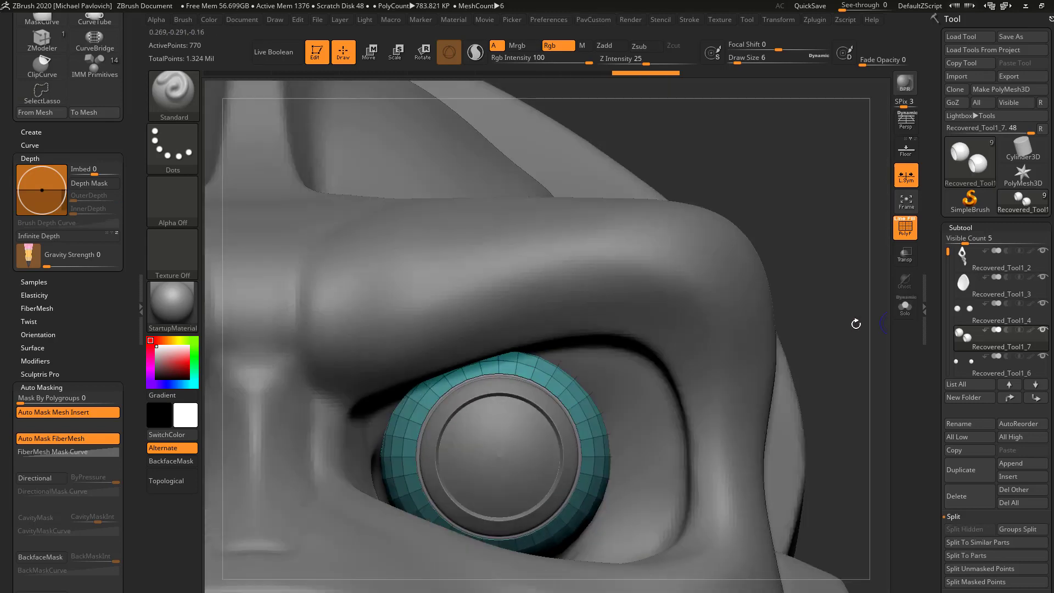
- Isolate the rear eye shells with Solo, switch to the ZModeler brush and undo the stray point move
left_click(896, 311)
left_click_drag(712, 347, 794, 317, "alt")
left_click_drag(794, 316, 753, 336)
key("b")
key("z")
key("m")
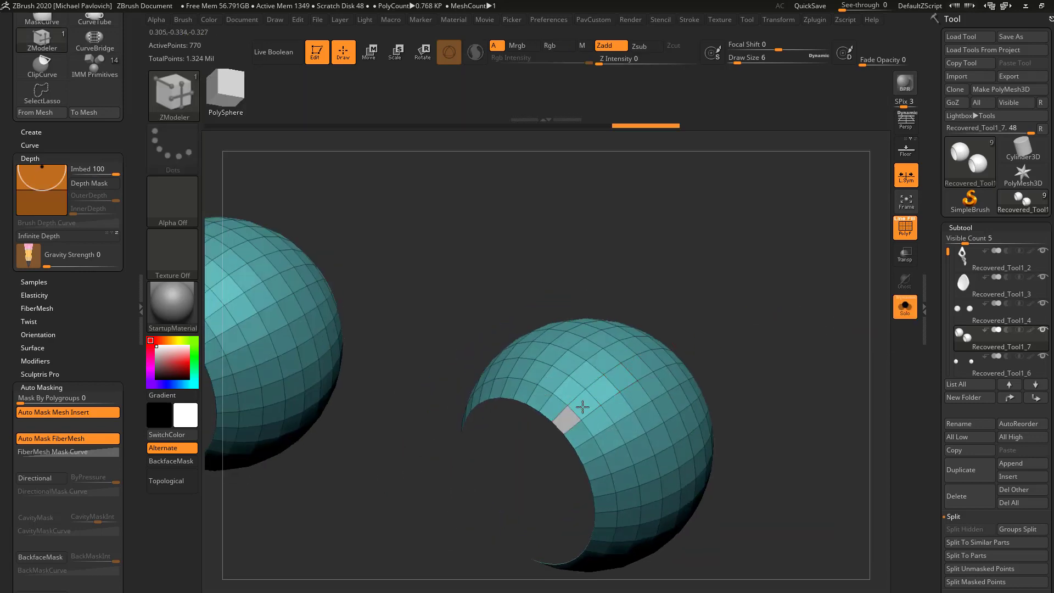
left_click_drag(582, 406, 681, 348, "alt")
mouse_move(791, 313)
left_mouse_down()
mouse_move(741, 324)
mouse_move(761, 333)
left_mouse_up()
mouse_move(797, 279)
left_mouse_down()
mouse_move(837, 300)
mouse_move(777, 325)
mouse_move(752, 313)
left_mouse_up()
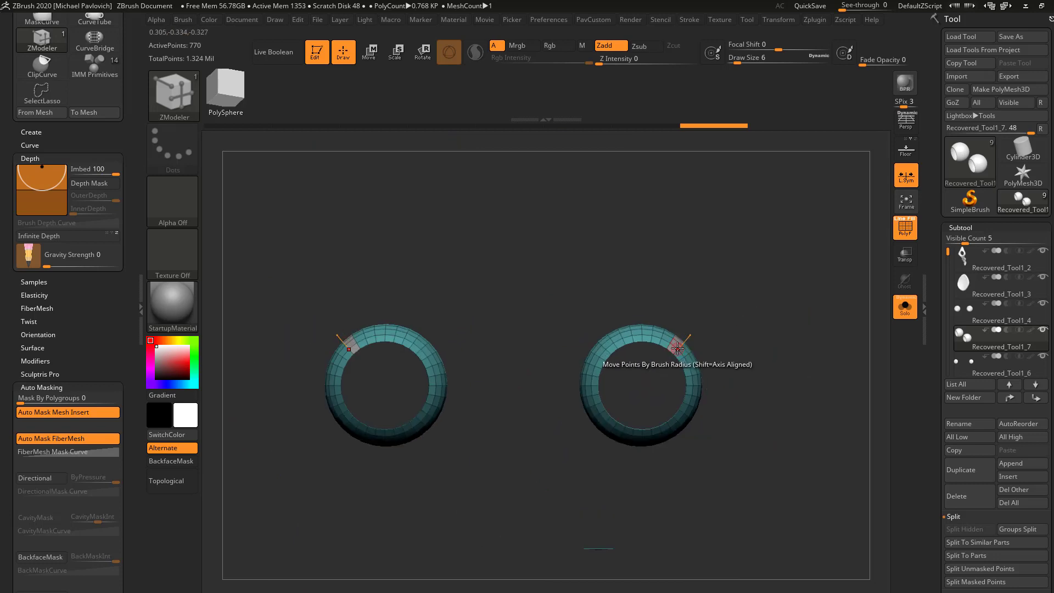
key("ctrl+z")
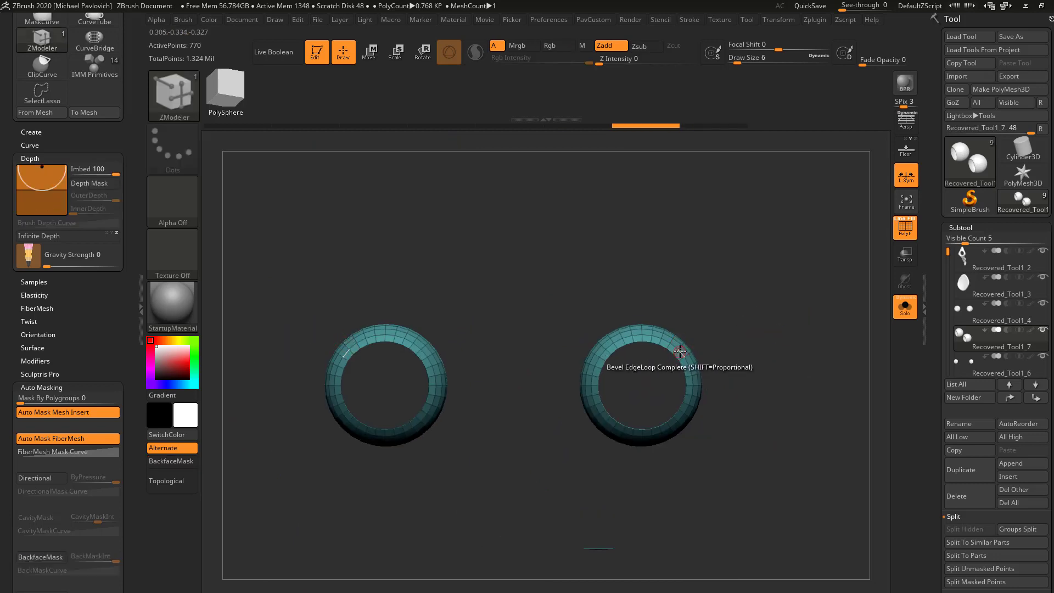
- Hide one of the two shells with a SelectLasso selection and remove it with Del Hidden
key("ctrl+shift")
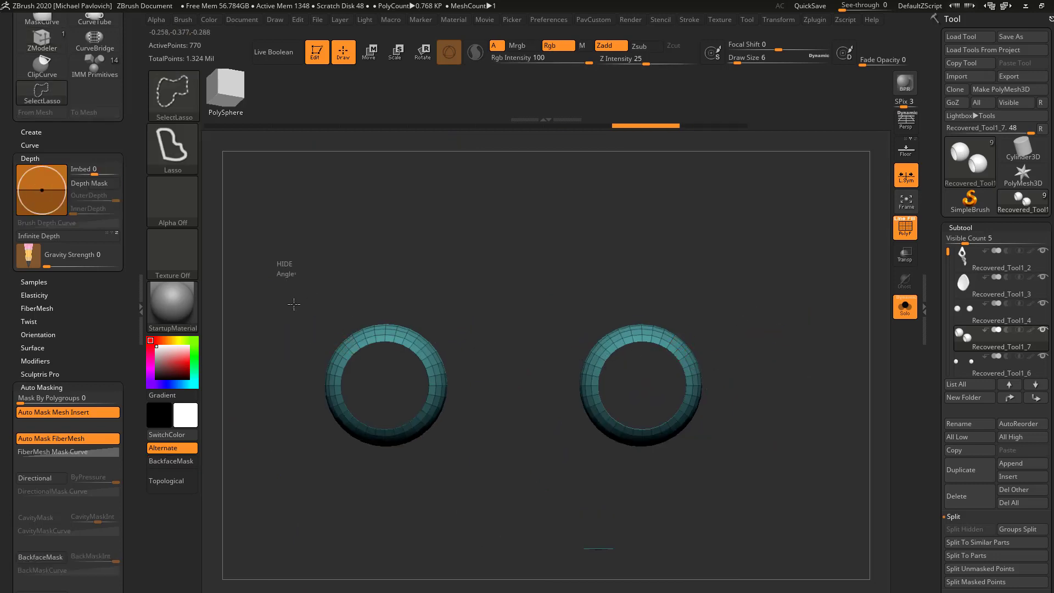
mouse_move(333, 458)
left_mouse_down("ctrl+alt+shift")
mouse_move(486, 309)
mouse_move(395, 270)
left_mouse_up("ctrl+alt+shift")
left_click_drag(829, 291, 792, 314)
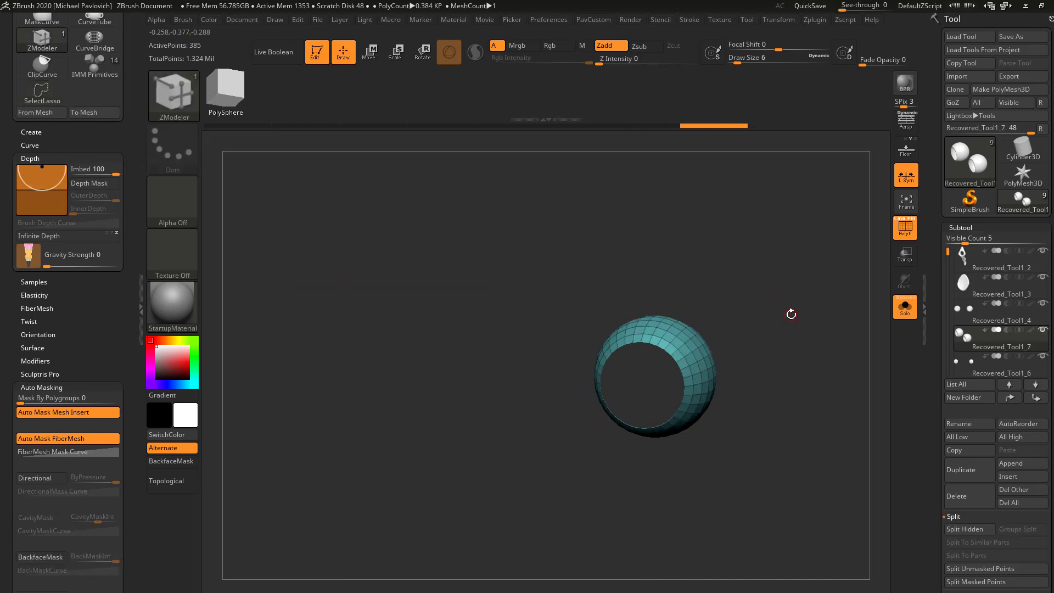
key("3")
left_click(762, 220)
- Dock the Transform palette in the tray and activate Y symmetry in addition to X with local symmetry
left_click_drag(652, 278, 725, 292)
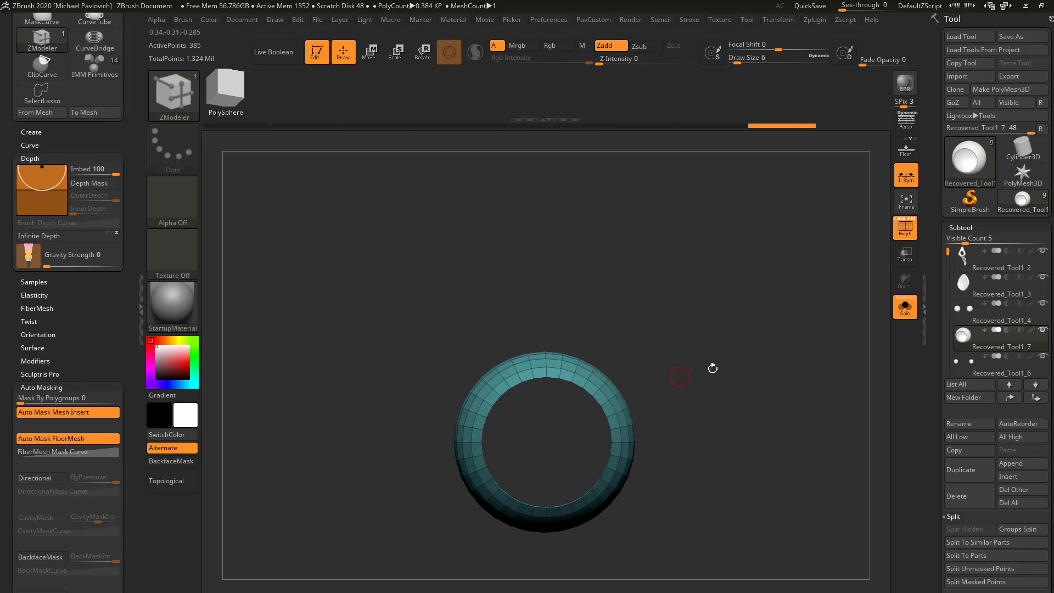
left_click_drag(713, 368, 727, 350, "alt")
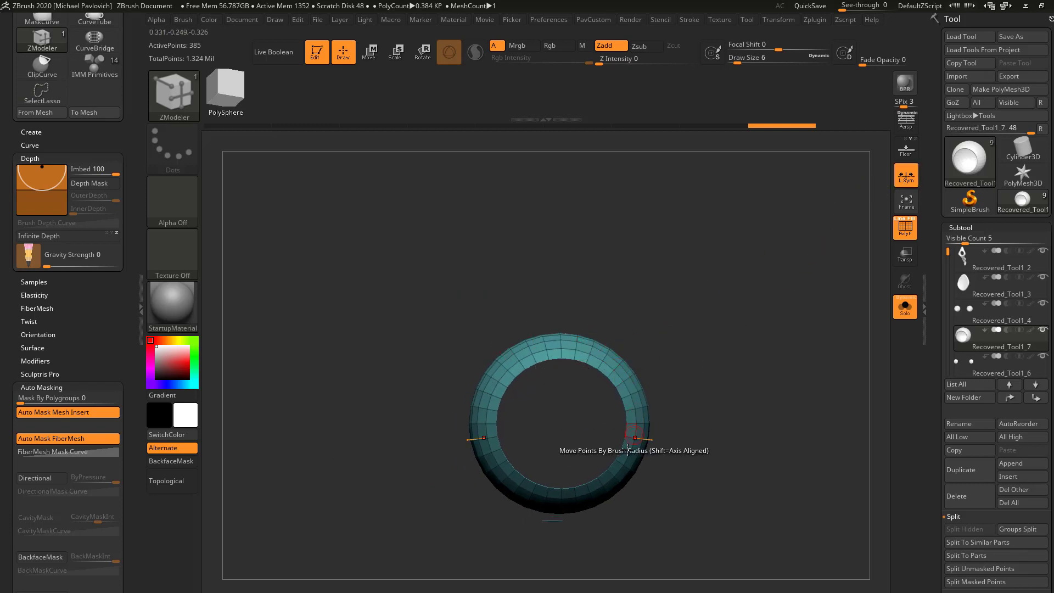
left_click_drag(710, 371, 757, 323)
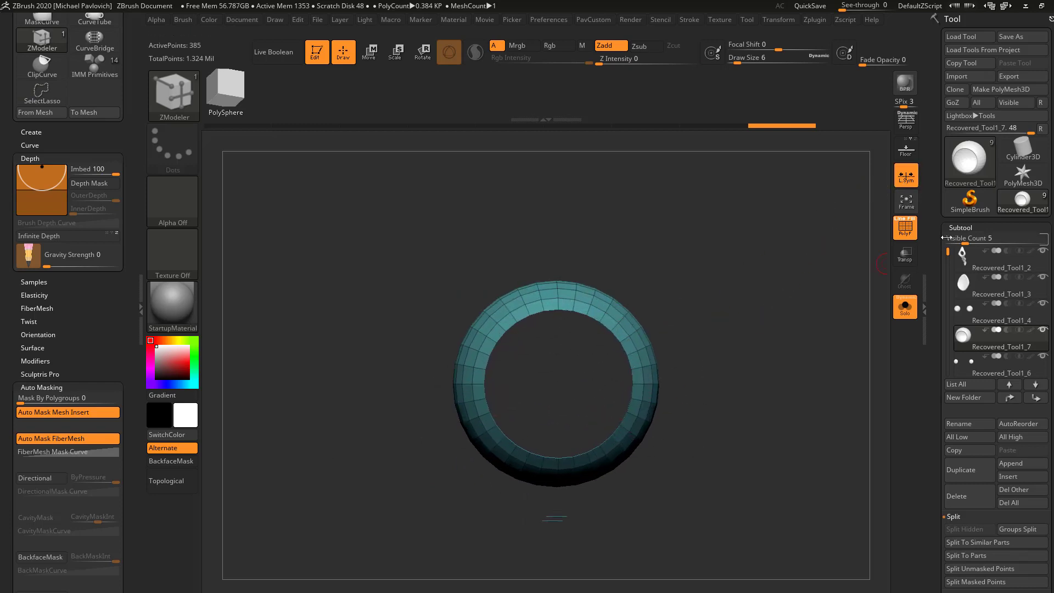
left_click(779, 20)
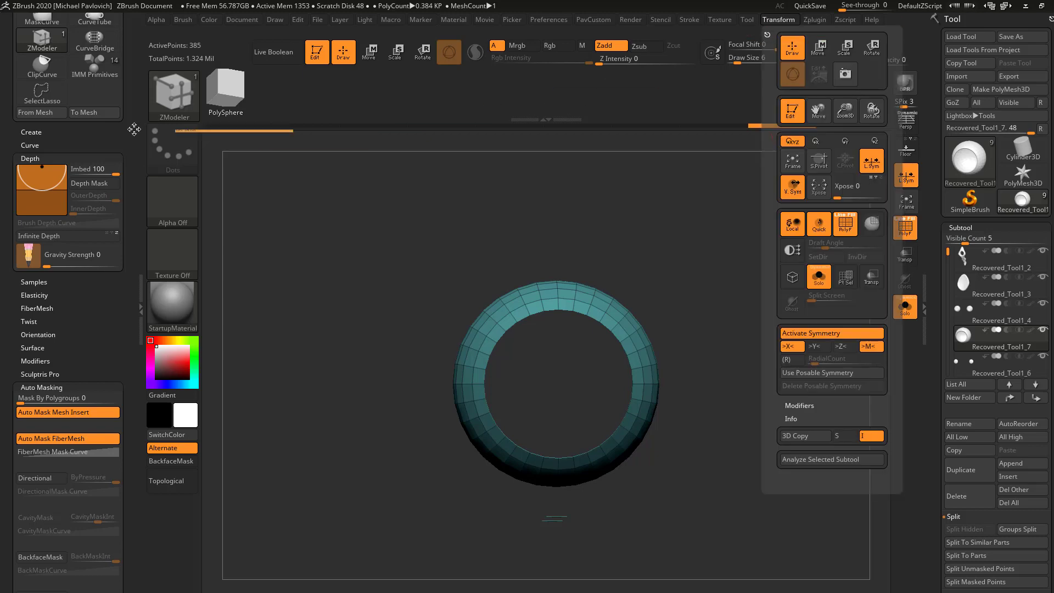
left_click_drag(135, 129, 131, 131)
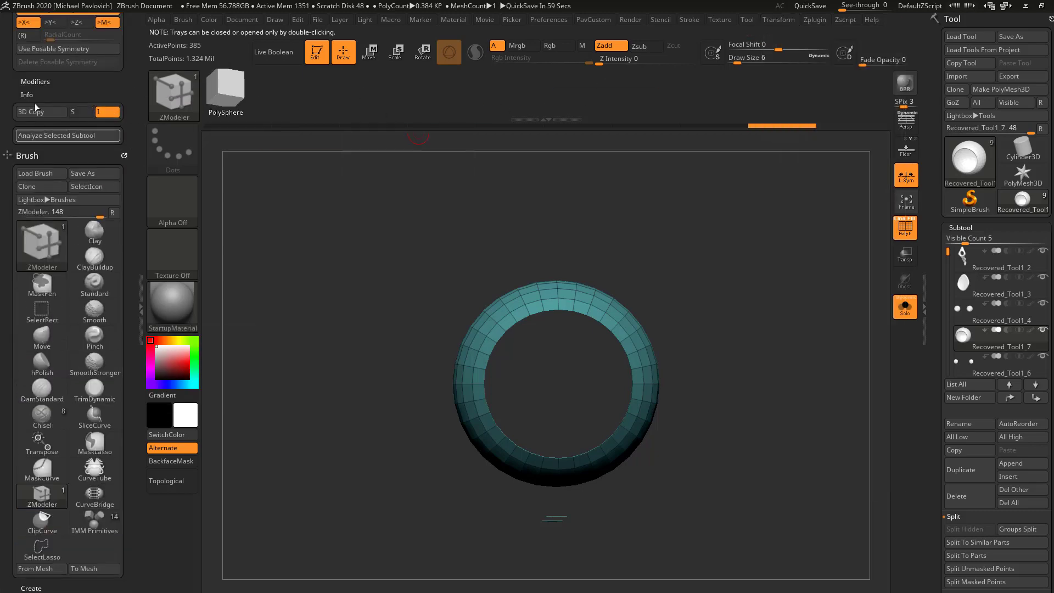
left_click_drag(132, 51, 127, 154)
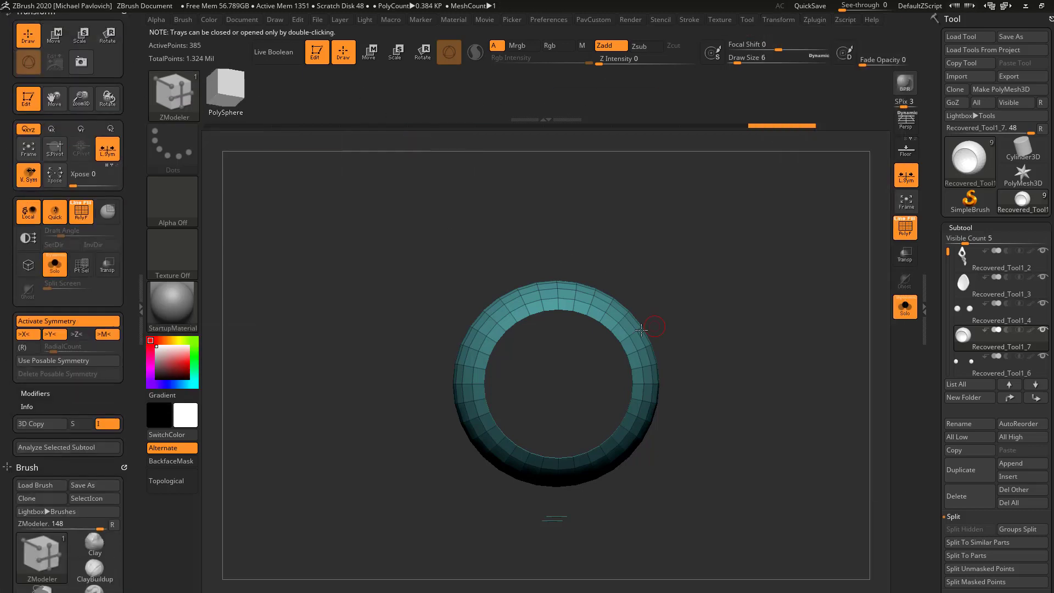
left_click_drag(641, 329, 612, 329)
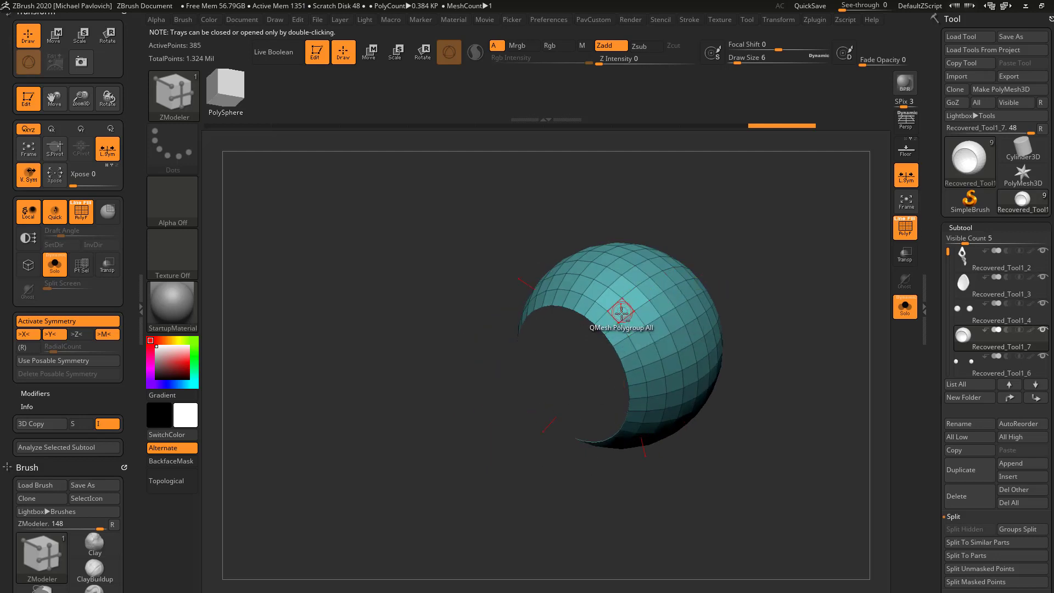
mouse_move(765, 287)
left_mouse_down()
mouse_move(769, 303)
mouse_move(756, 287)
mouse_move(747, 297)
left_mouse_up()
- Apply Mirror And Weld to the remaining shell
key("grave")
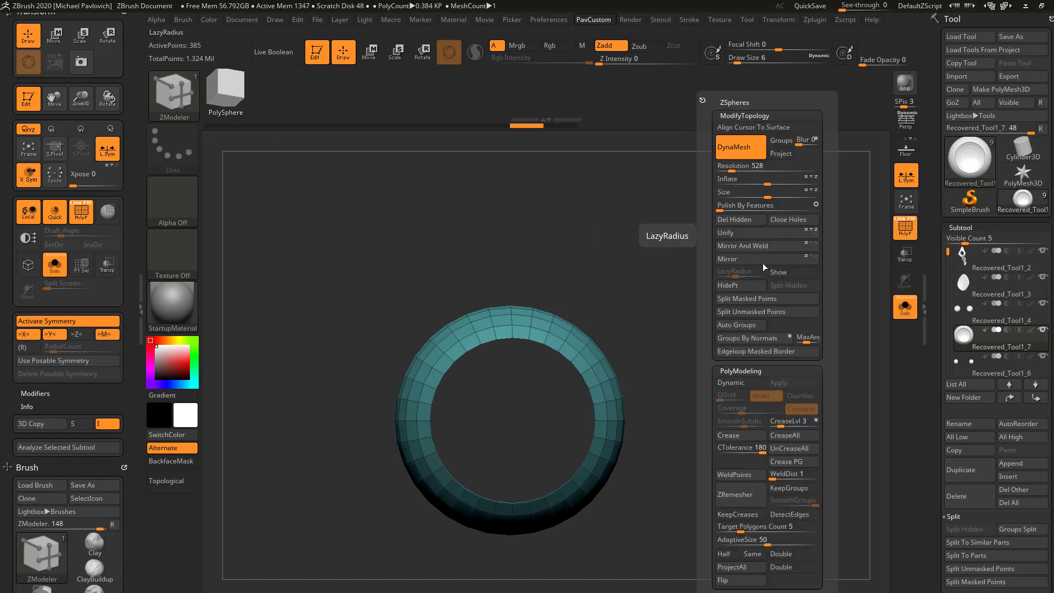
left_click(764, 247)
left_click(818, 247)
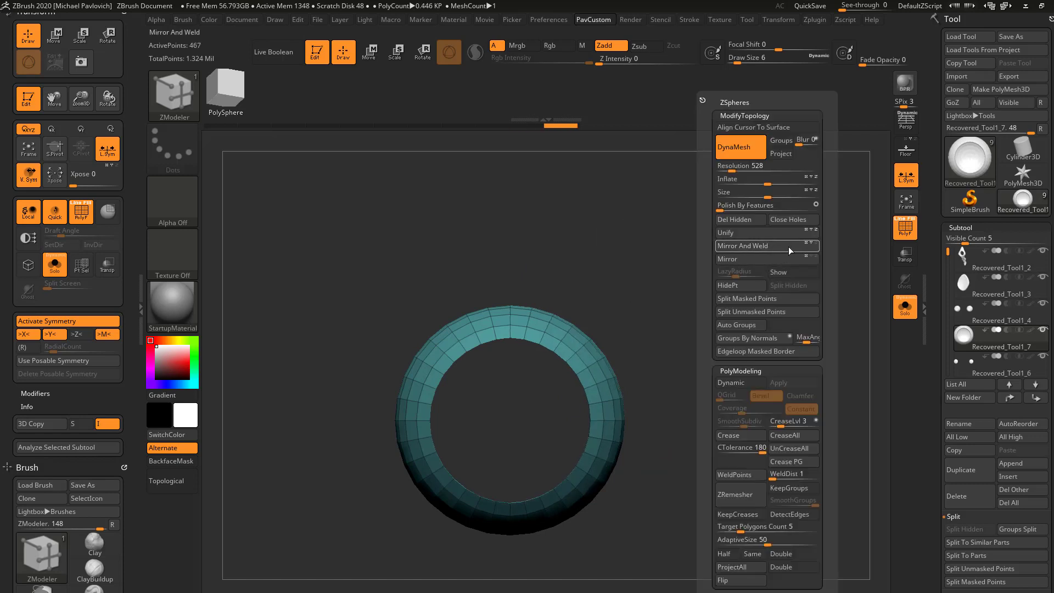
- Mark one band of faces in each quarter of the shell, isolate the bands, delete the rest and check them in the skull
mouse_move(729, 290)
left_mouse_down()
mouse_move(666, 229)
mouse_move(710, 205)
mouse_move(735, 228)
mouse_move(737, 214)
mouse_move(737, 282)
mouse_move(683, 239)
mouse_move(736, 362)
mouse_move(767, 305)
mouse_move(583, 321)
left_mouse_up()
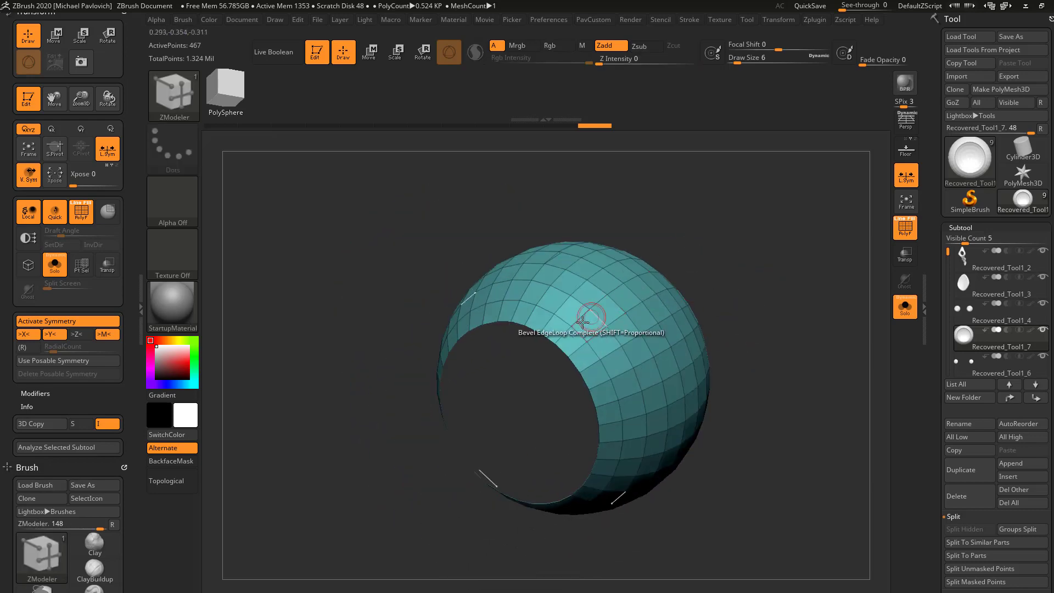
left_click_drag(757, 253, 724, 382)
left_click_drag(659, 324, 653, 297)
left_click(628, 339, "ctrl+shift")
left_click_drag(800, 252, 839, 320, "ctrl+shift")
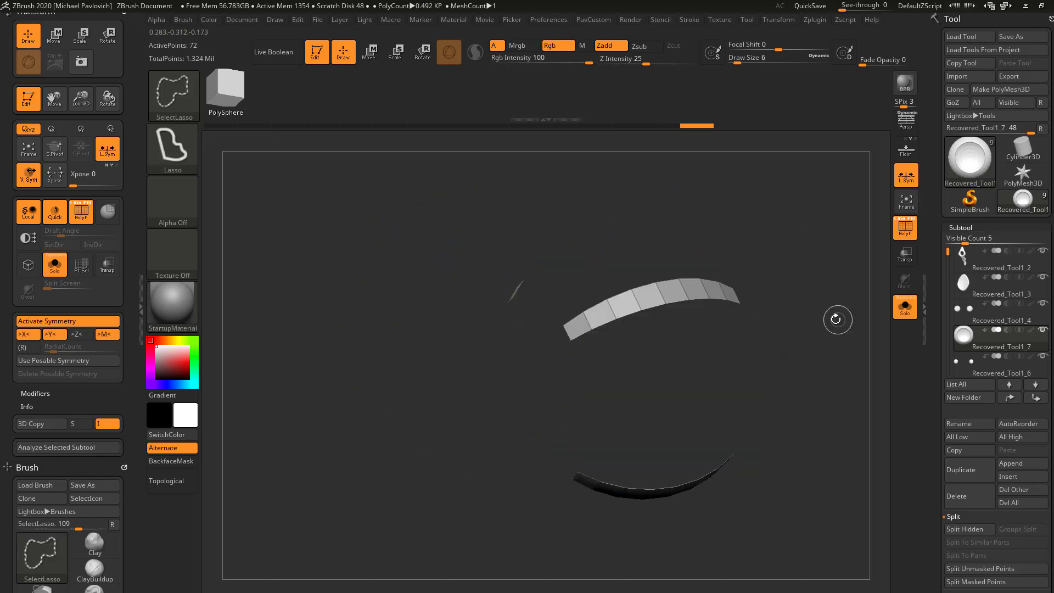
key("g")
left_click(806, 221)
left_click_drag(700, 267, 873, 330)
left_click(904, 307)
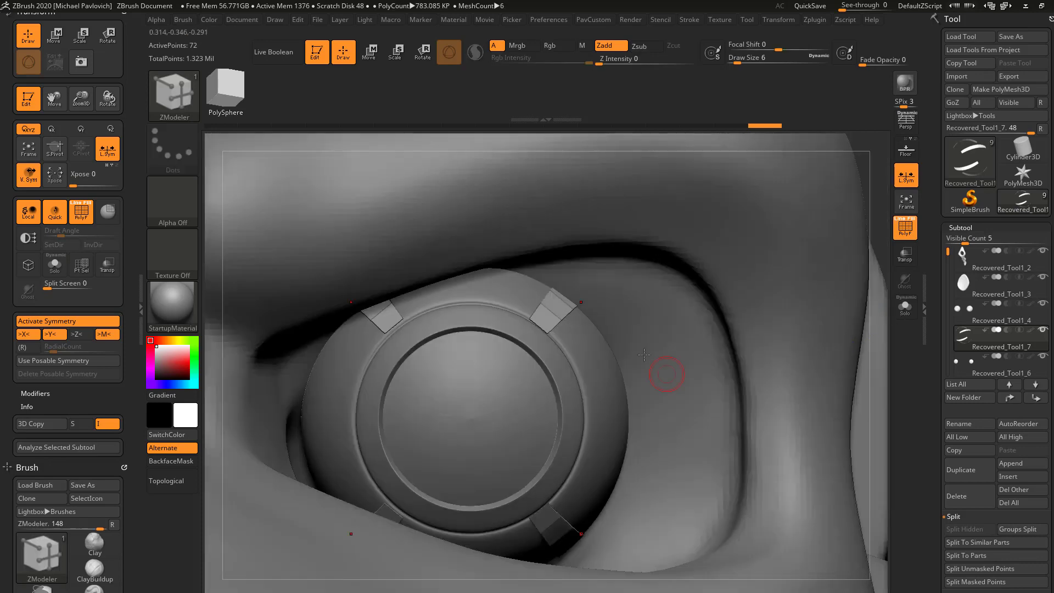
- Isolate the four bands, thicken them into solid strips with ZModeler and preview them with Dynamic Subdiv
left_click(905, 307)
left_click_drag(772, 285, 569, 281)
key("space")
left_click_drag(751, 309, 783, 356, "alt")
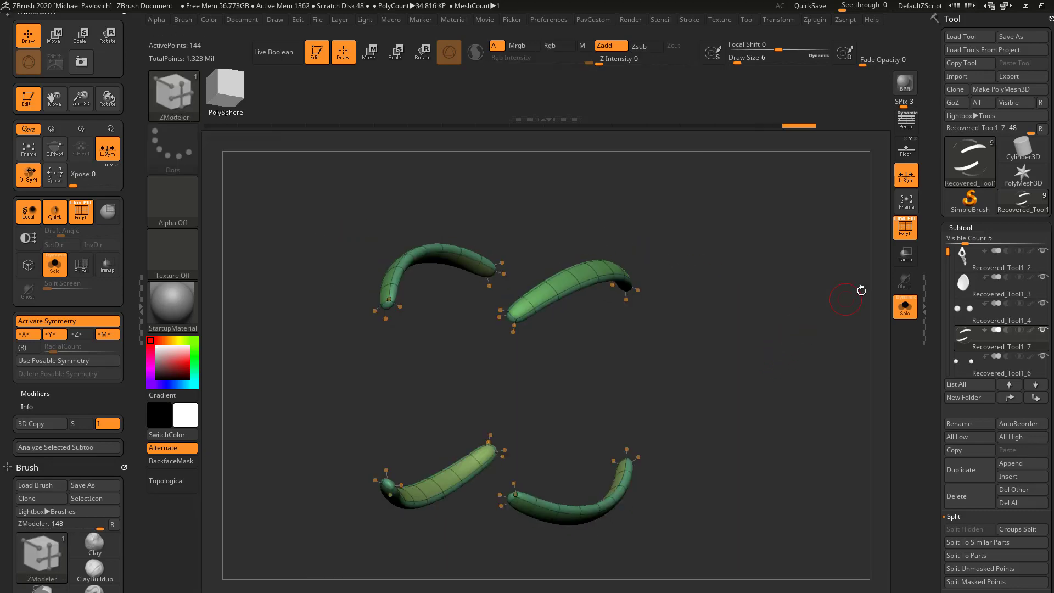
left_click_drag(862, 289, 771, 335)
- Crease the edges of the four strips with a CTolerance of 47
scroll(938, 386, "down", 10)
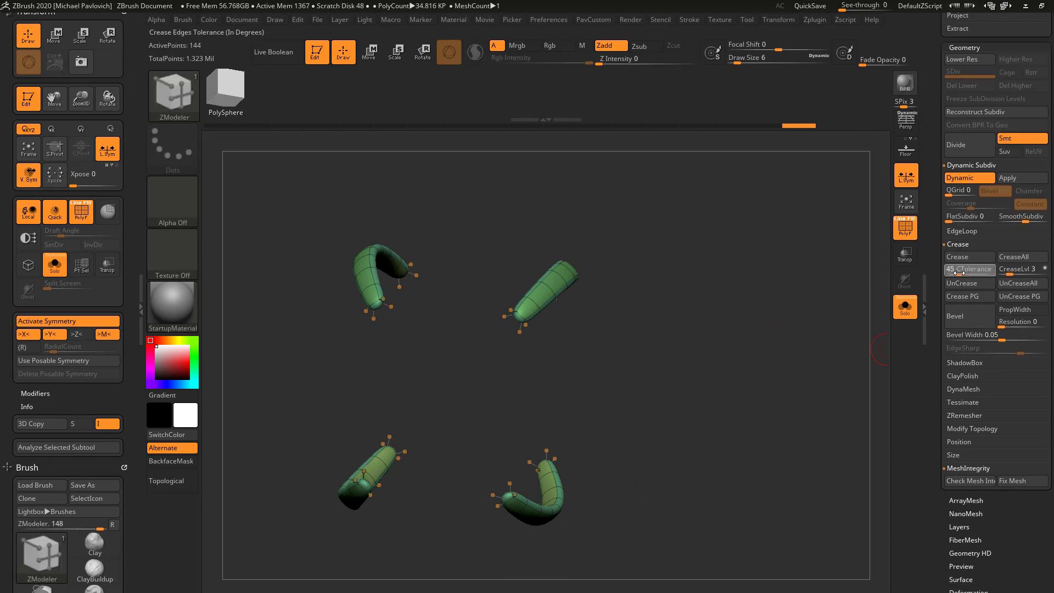
left_click(968, 258)
left_click_drag(742, 292, 756, 349)
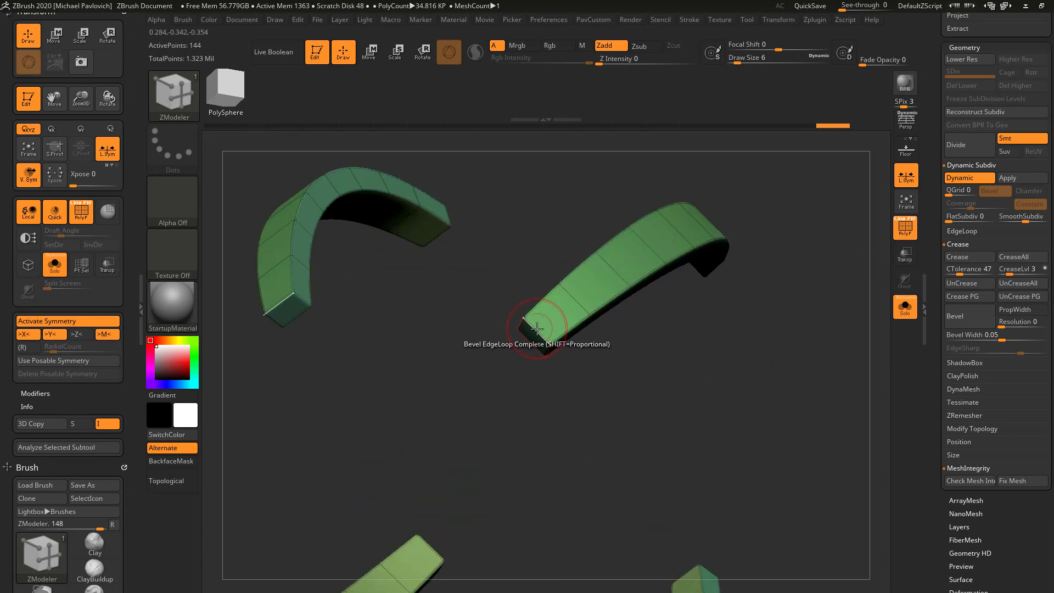
- Use the ZModeler Crease edge action to soften the front end edges of the strips, and bring back the skull
key("space")
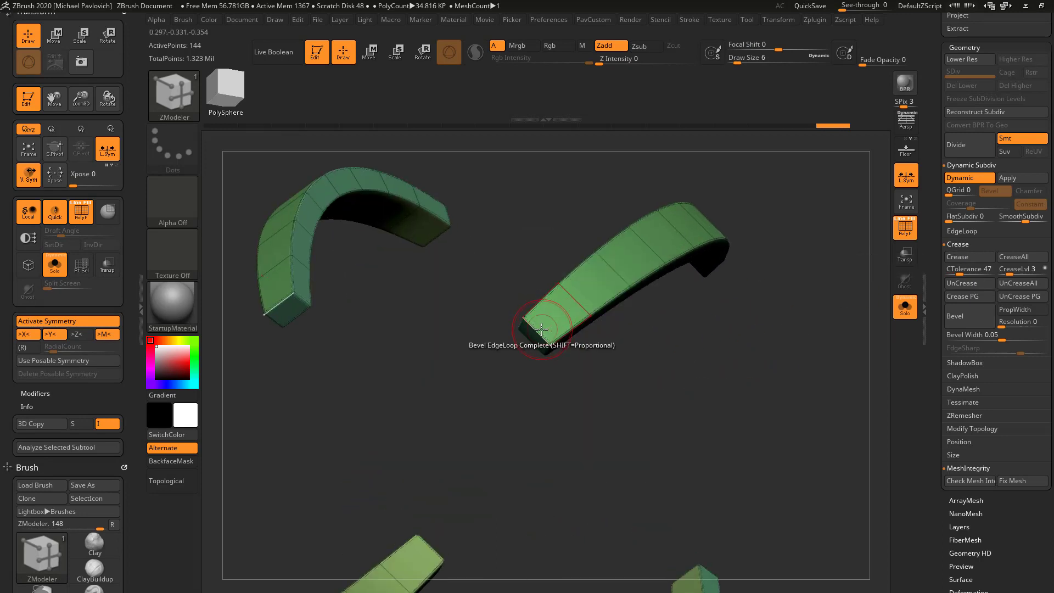
key("space")
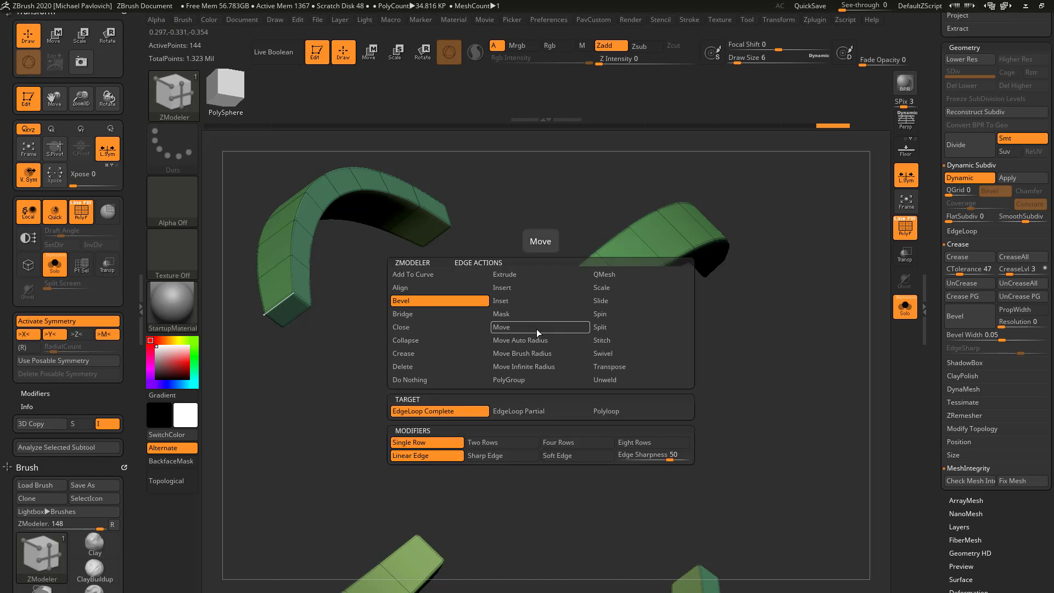
left_click(425, 343)
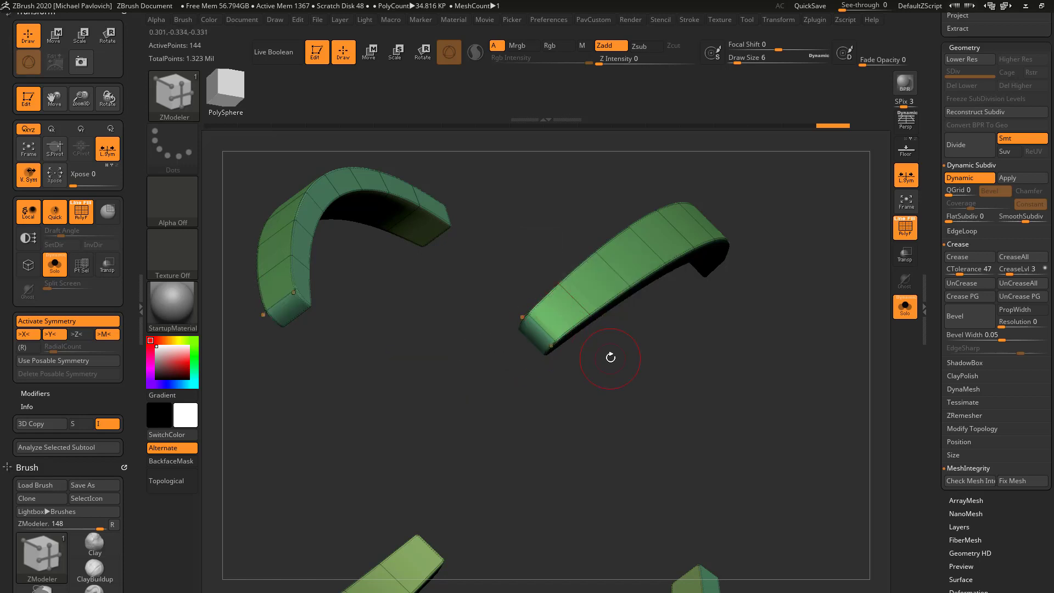
left_click_drag(631, 374, 780, 330)
left_click(895, 309)
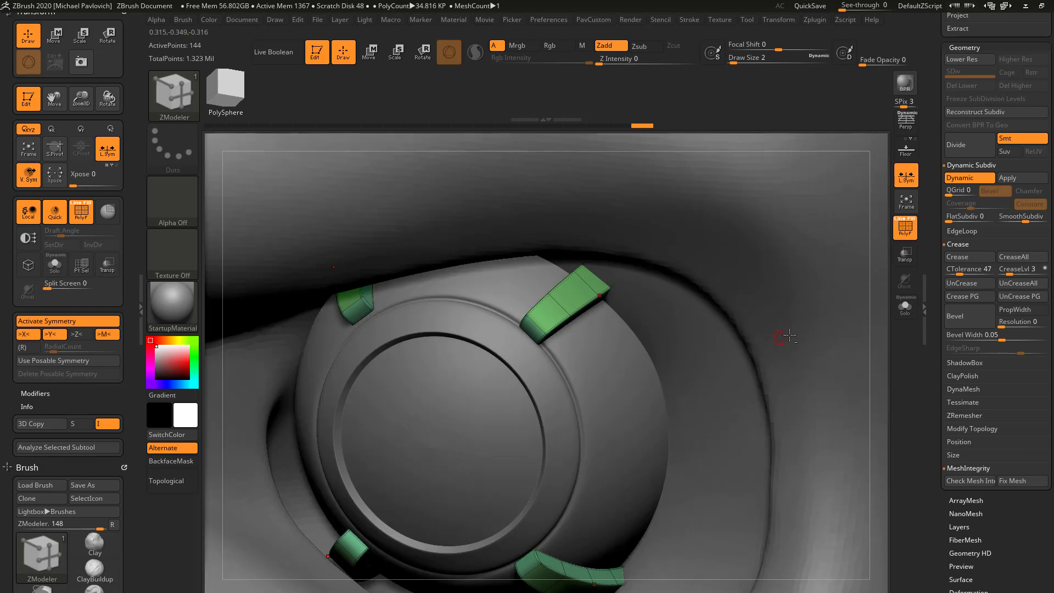
- Set the strips' CreaseLvl to 1 and hide the polyframe to inspect them around the eyeball
left_click_drag(823, 293, 855, 289)
key("5")
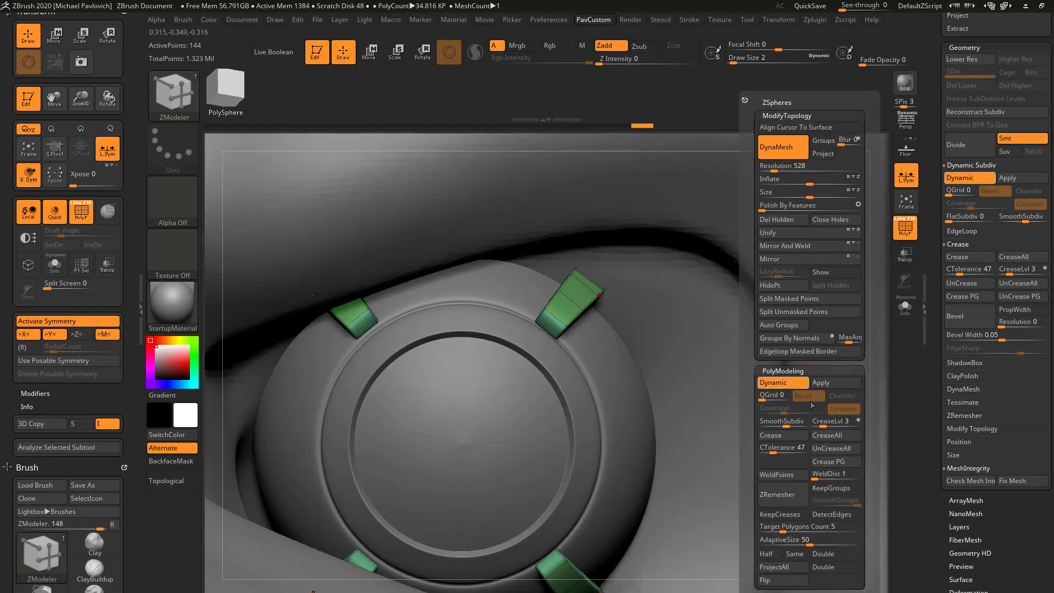
left_click_drag(825, 422, 781, 426)
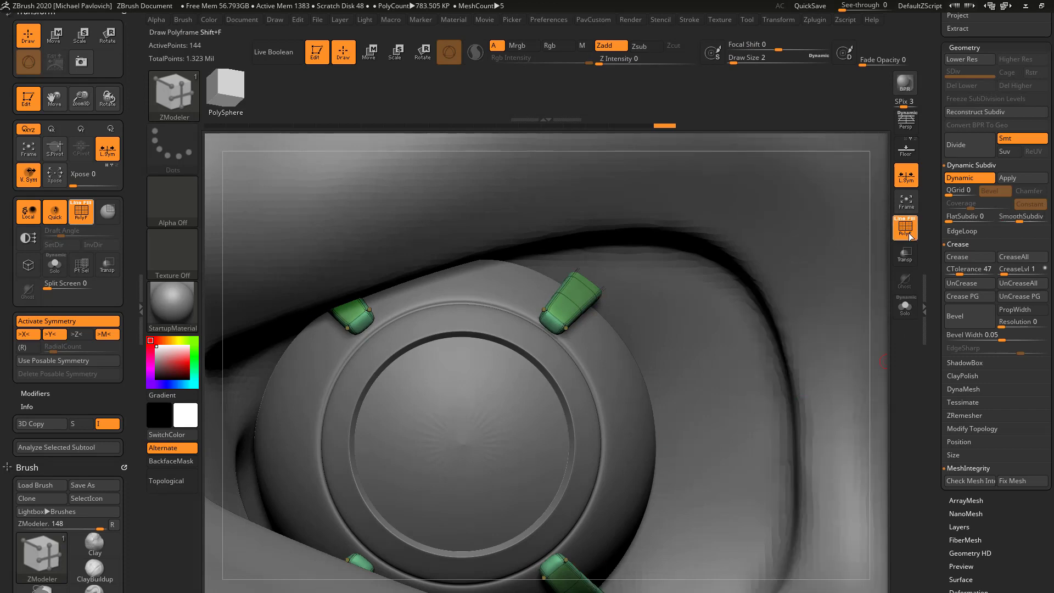
left_click(909, 234)
mouse_move(888, 340)
left_mouse_down("alt")
mouse_move(828, 245)
mouse_move(825, 324)
mouse_move(819, 307)
mouse_move(776, 339)
mouse_move(804, 276)
left_mouse_up("alt")
- Isolate the strips with polyframe on and Dynamic Subdiv off, and mark the faces along both long sides with ZModeler
left_click(909, 304)
left_click(908, 232)
key("shift+d")
mouse_move(451, 377)
left_mouse_down("alt")
mouse_move(539, 363)
mouse_move(652, 418)
left_mouse_up("alt")
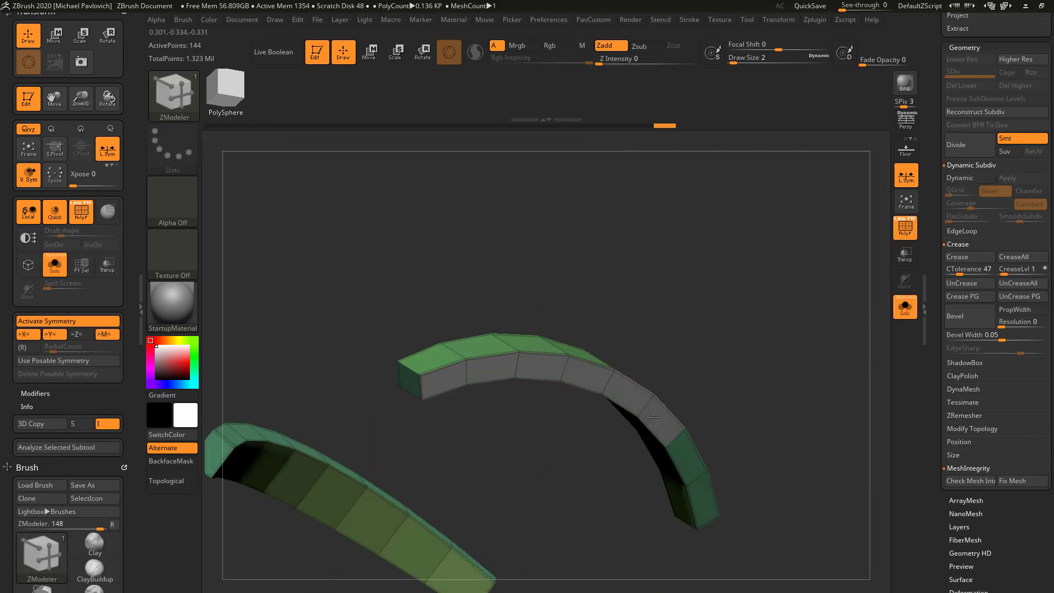
mouse_move(764, 434)
left_mouse_down()
mouse_move(732, 330)
mouse_move(722, 338)
left_mouse_up()
mouse_move(444, 363)
left_mouse_down("alt")
mouse_move(422, 336)
mouse_move(334, 322)
left_mouse_up("alt")
mouse_move(410, 246)
left_mouse_down()
mouse_move(534, 273)
mouse_move(543, 261)
left_mouse_up()
left_click_drag(371, 315, 292, 358, "alt")
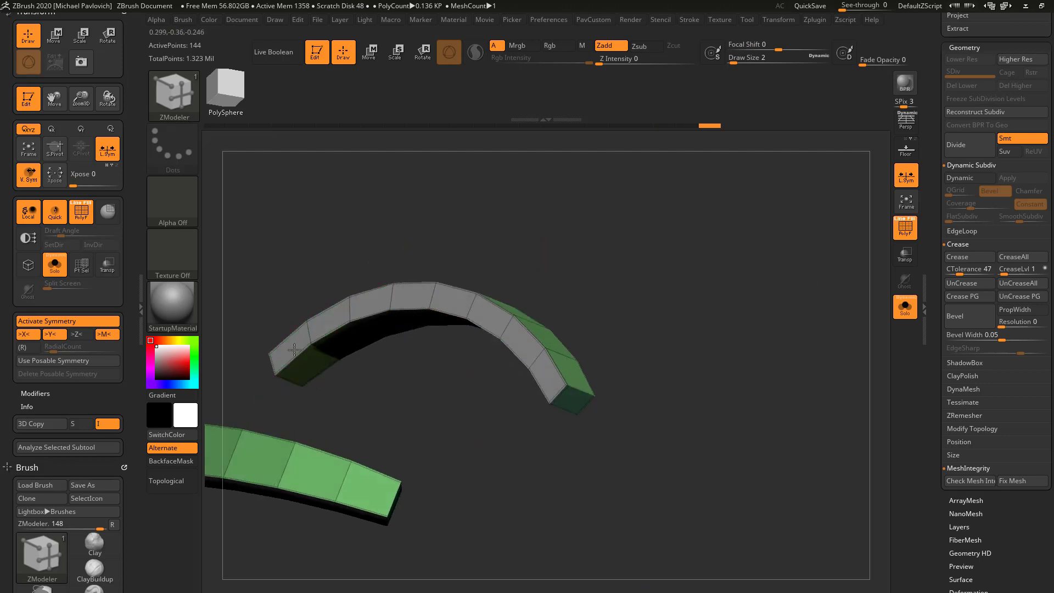
left_click_drag(511, 247, 568, 287)
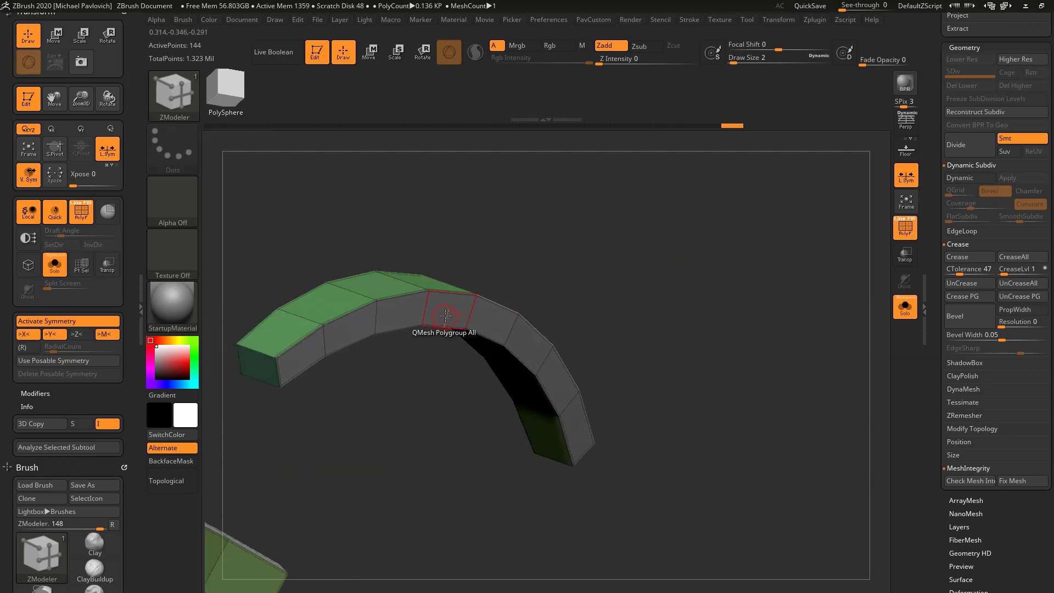
- Try extruding the marked side faces of the strips with QMesh and undo the attempts
left_click_drag(445, 316, 457, 323)
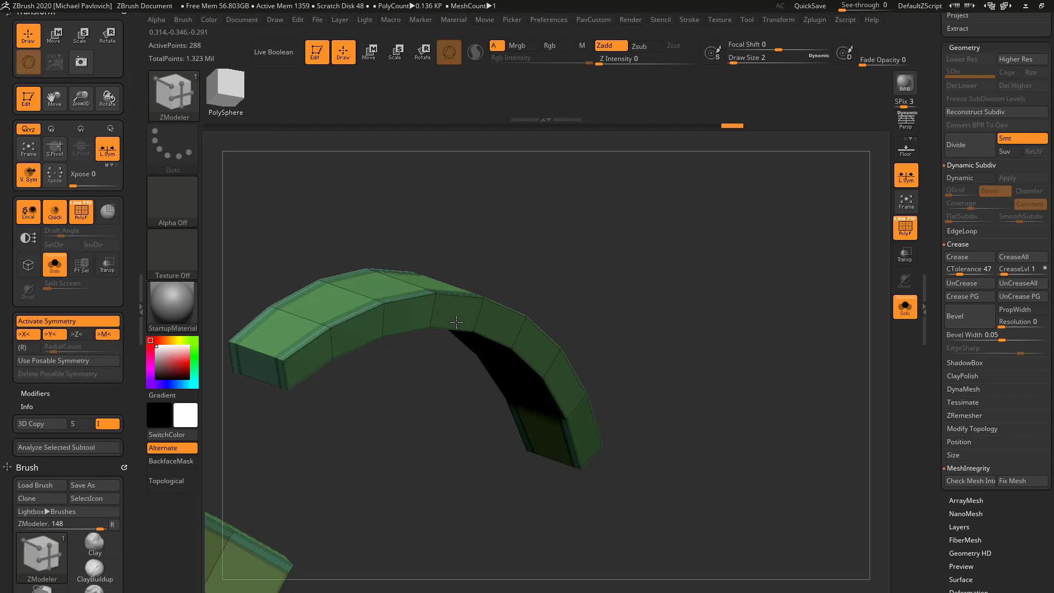
key("ctrl+z")
key("space")
left_click_drag(636, 279, 656, 277)
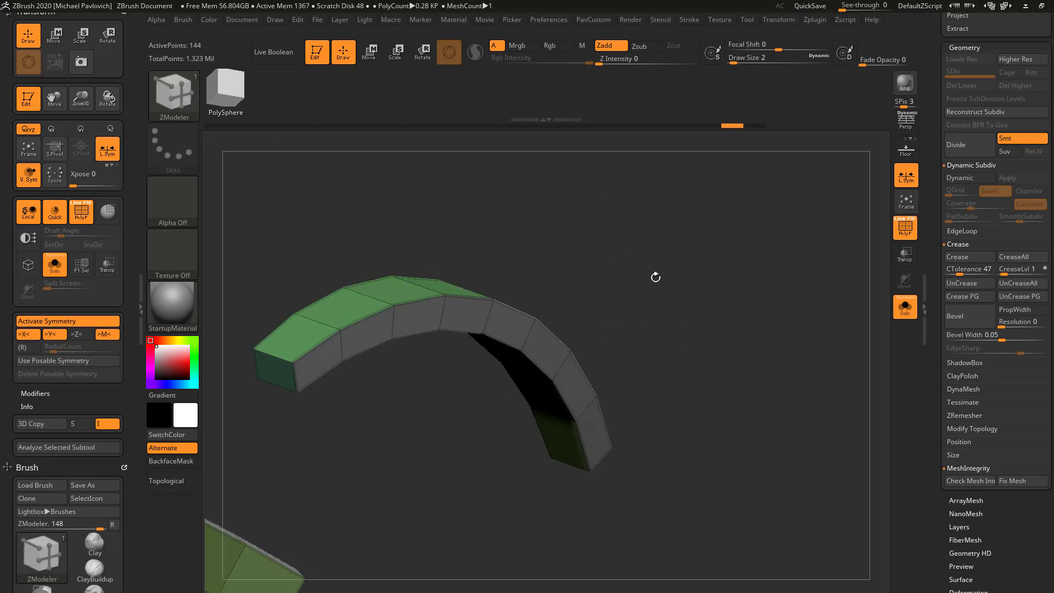
left_click_drag(483, 330, 486, 322)
mouse_move(600, 265)
left_mouse_down()
mouse_move(657, 262)
mouse_move(607, 262)
left_mouse_up()
left_click_drag(462, 336, 467, 341)
key("ctrl+z")
key("ctrl+z")
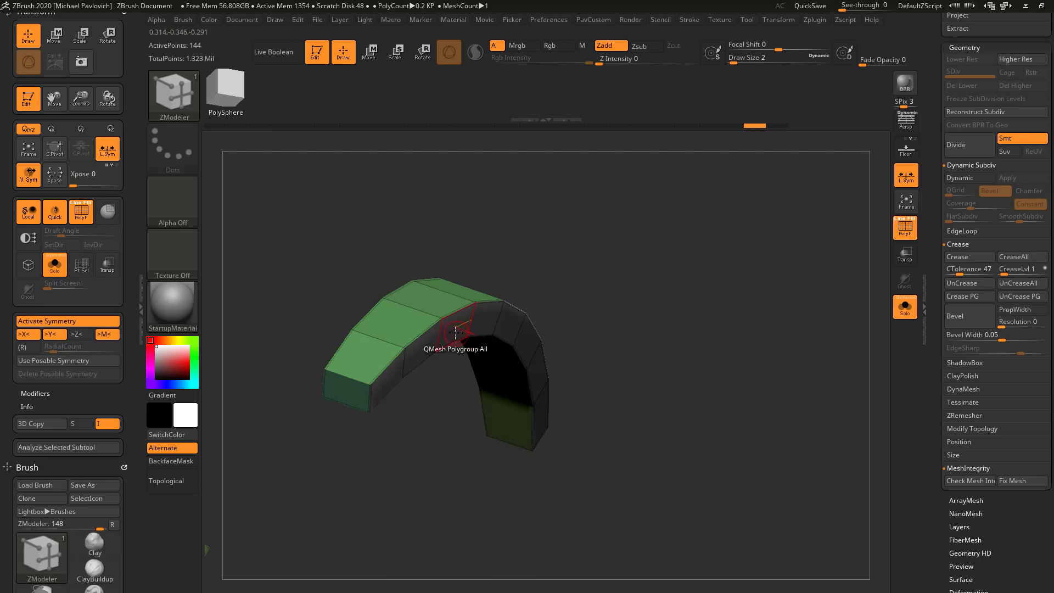
key("ctrl+z")
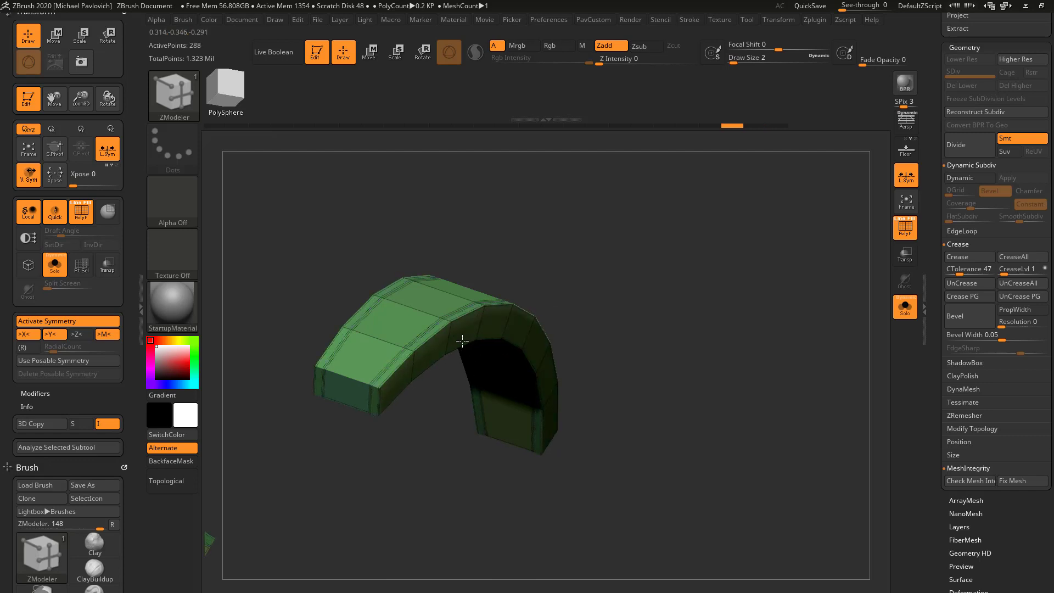
- Build thin separate rails along both sides of each strip with QMesh, and check them with Dynamic Subdiv in the skull and in Solo
left_click_drag(462, 341, 469, 324)
mouse_move(622, 279)
left_mouse_down()
mouse_move(643, 276)
mouse_move(590, 243)
mouse_move(555, 318)
left_mouse_up()
left_click_drag(501, 345, 513, 357)
mouse_move(668, 337)
left_mouse_down()
mouse_move(695, 300)
mouse_move(670, 332)
mouse_move(724, 318)
mouse_move(733, 338)
left_mouse_up()
key("d")
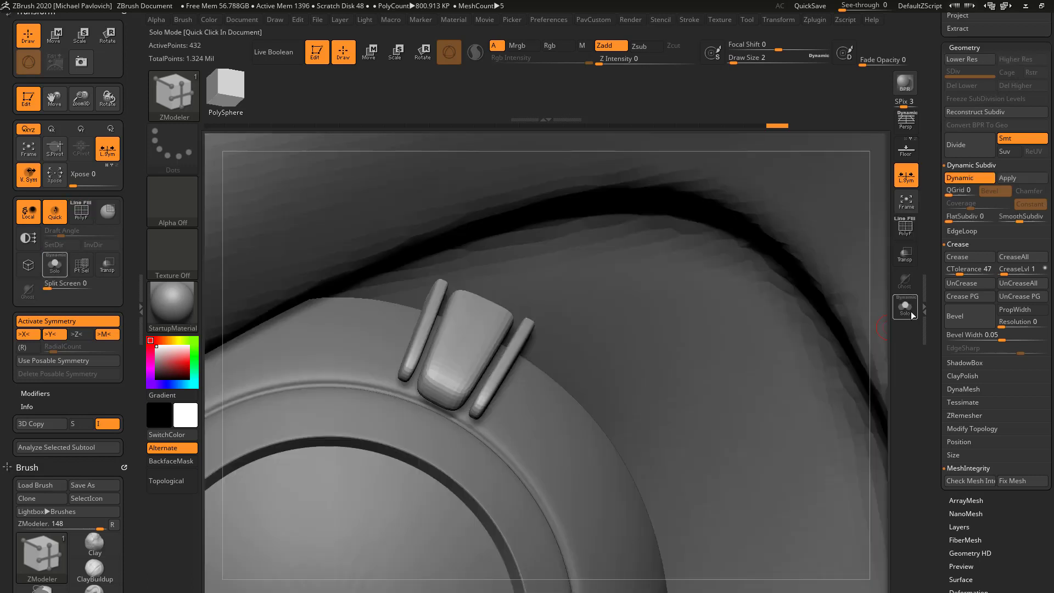
left_click(911, 313)
key("shift+f")
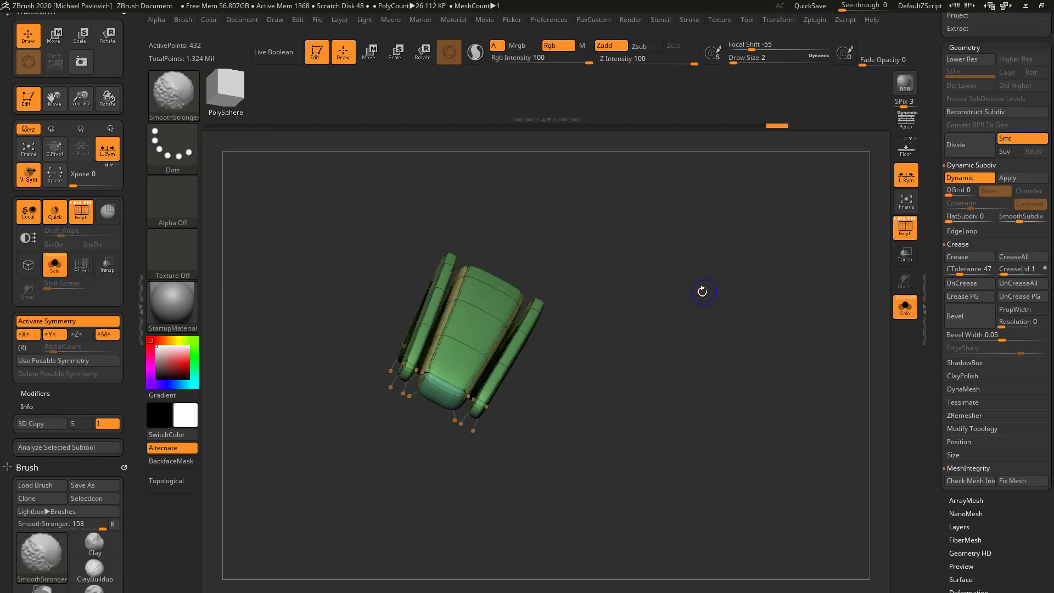
- Turn off Dynamic Subdiv and QMesh the inner side faces by Polygroup Island to narrow the gaps between each strip and its two rails
key("shift+d")
left_click_drag(835, 291, 645, 336)
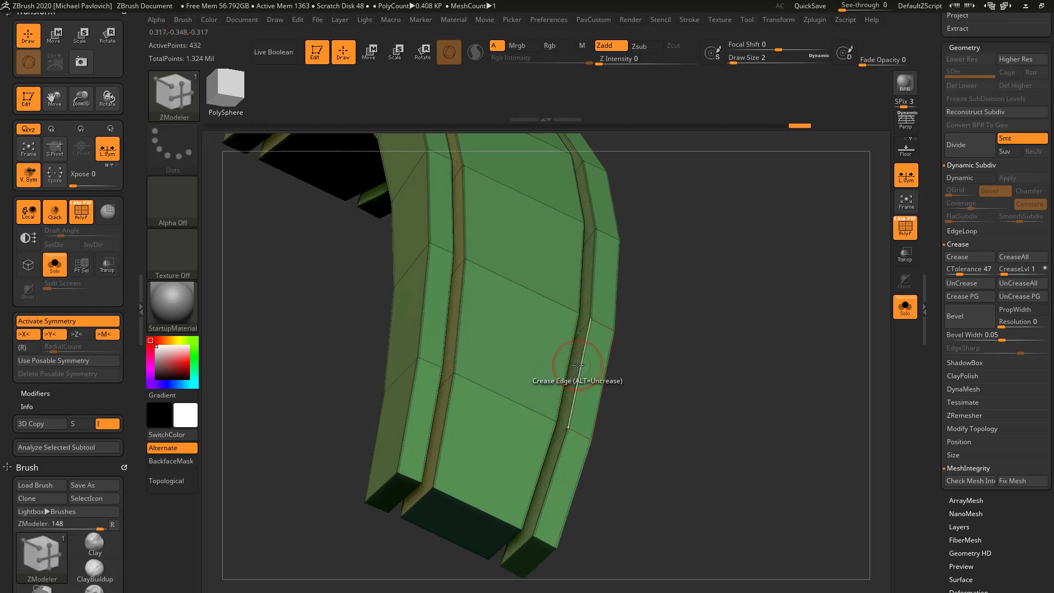
key("space")
key("space")
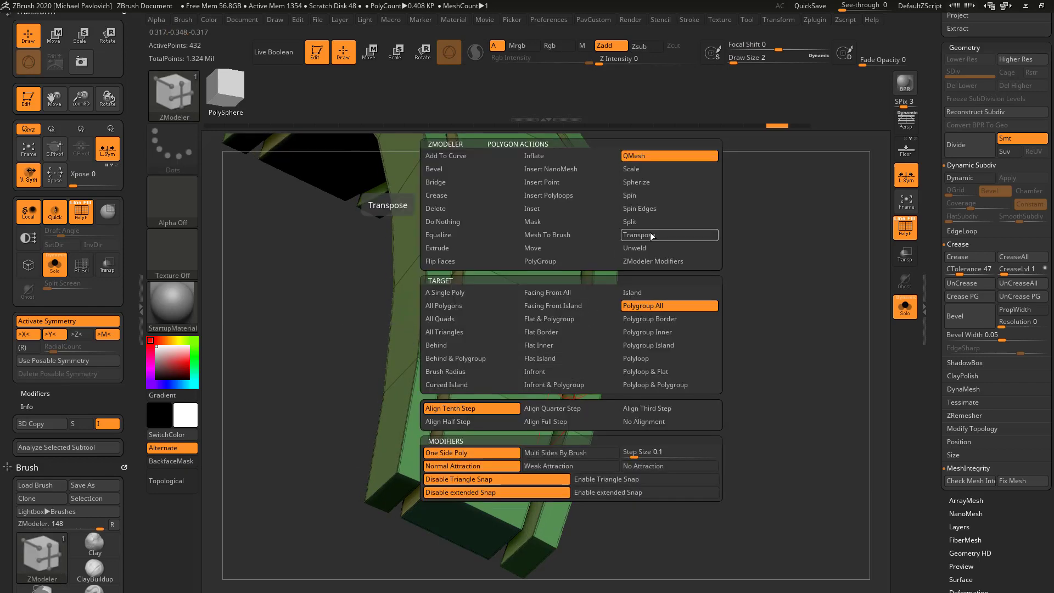
left_click(648, 345)
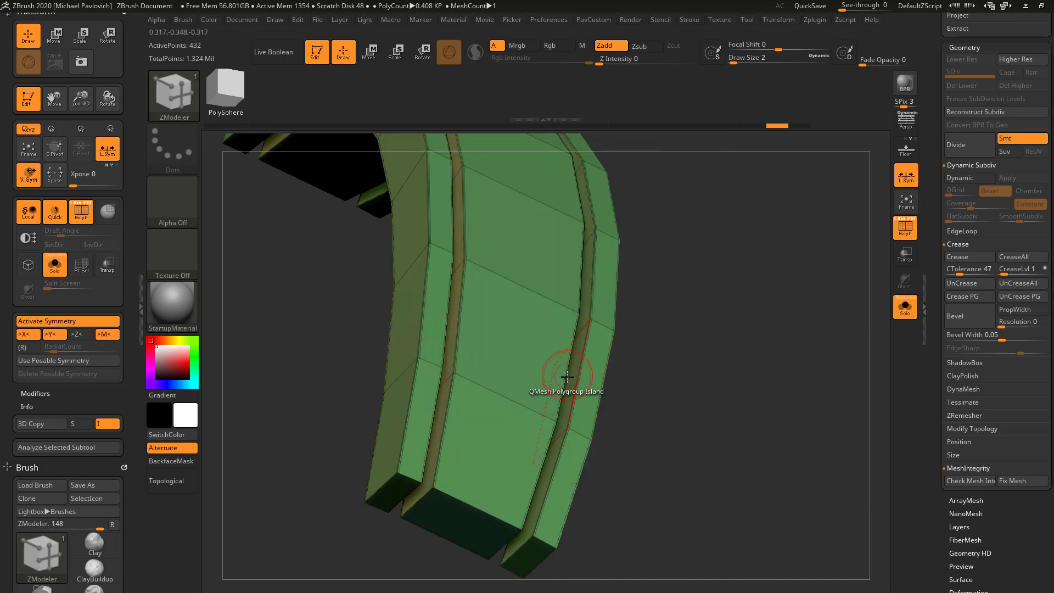
left_click_drag(570, 381, 560, 376)
right_click_drag(560, 376, 456, 313)
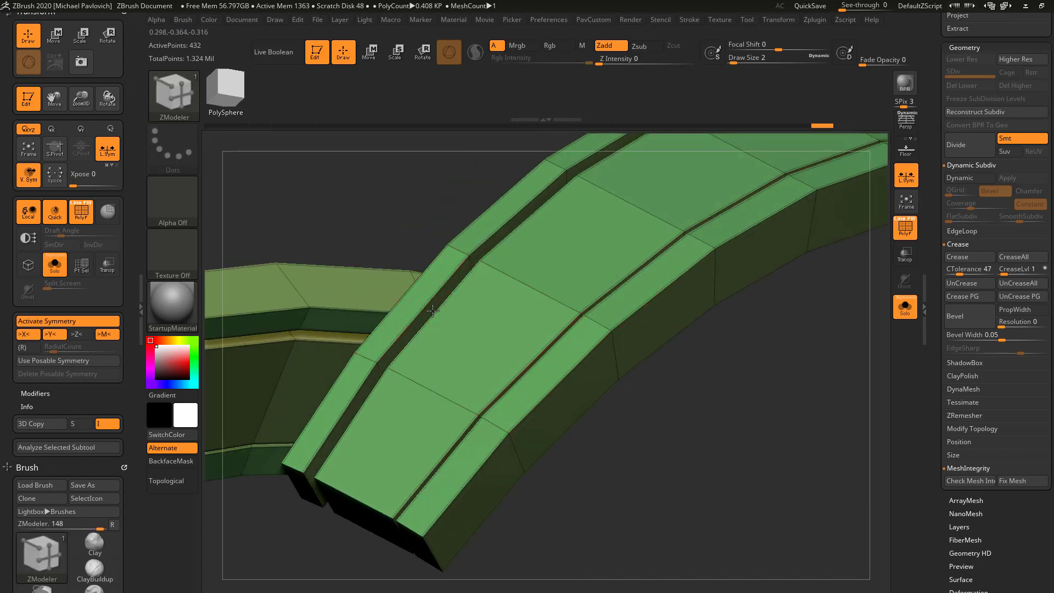
left_click_drag(433, 311, 439, 322)
right_click_drag(724, 414, 744, 405)
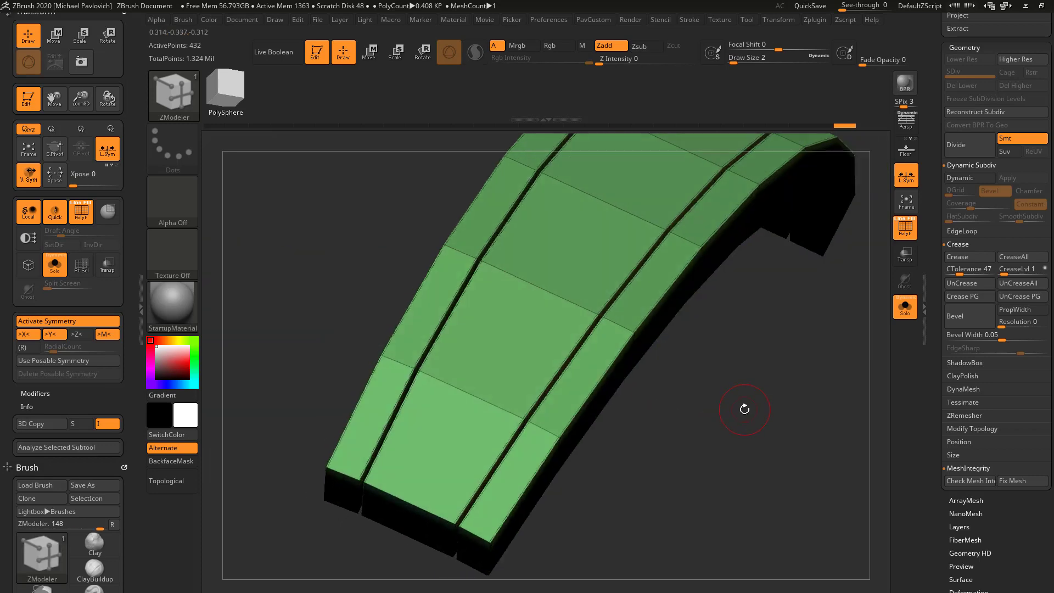
- Turn Dynamic Subdiv on, hide the polyframe and leave Solo to check the strips and rails within the skull
key("d")
left_click(905, 227)
right_click_drag(795, 348, 842, 322)
left_click(905, 306)
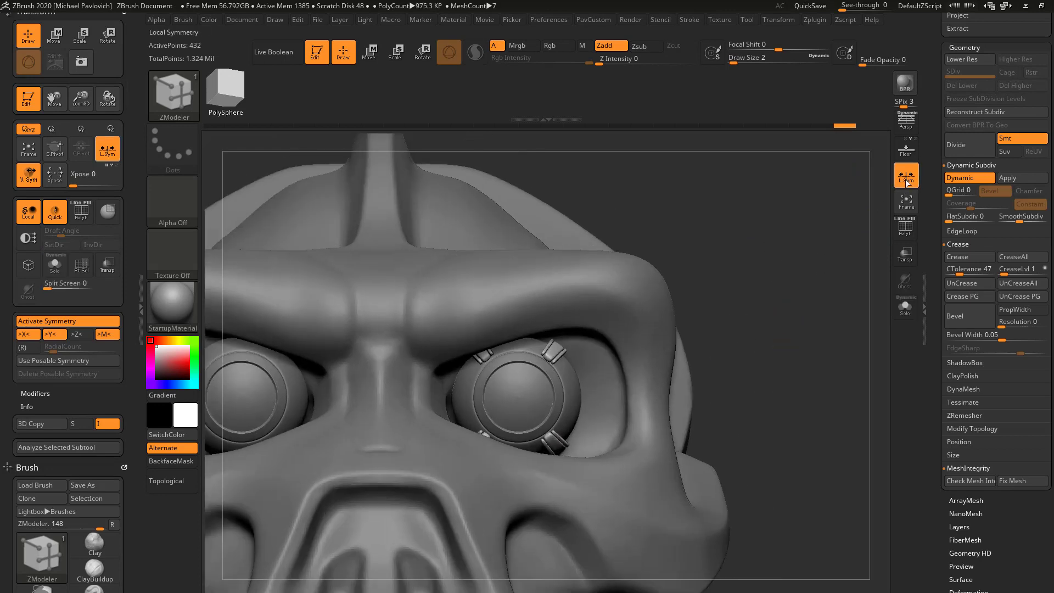
- Turn off Local Symmetry and use Mirror And Weld to copy the strips and rails onto the other eye
right_click_drag(836, 254, 855, 242, "alt")
key("1")
left_click(823, 249)
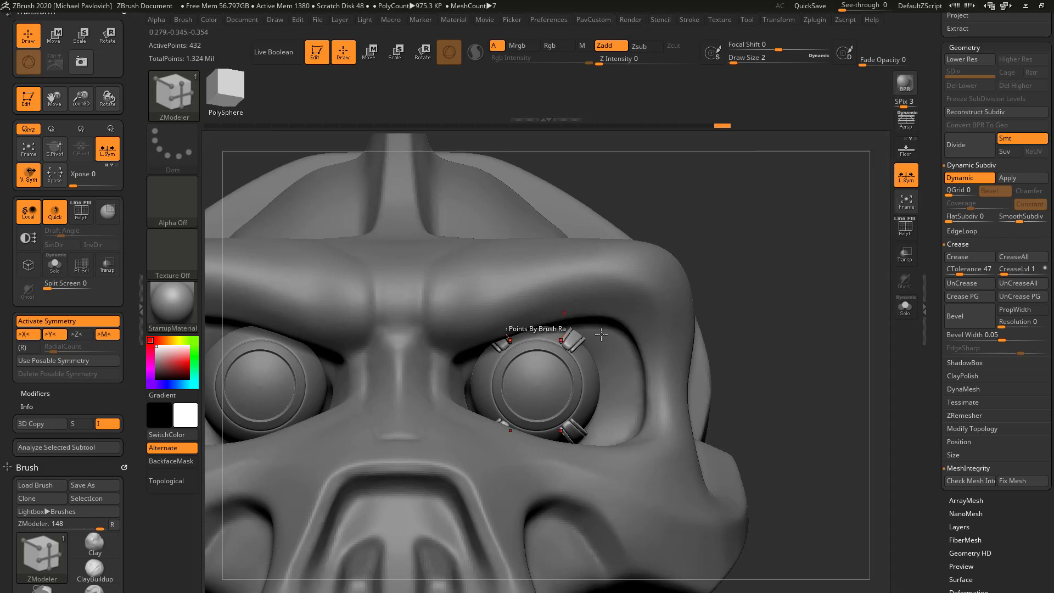
right_click_drag(782, 330, 790, 300, "ctrl")
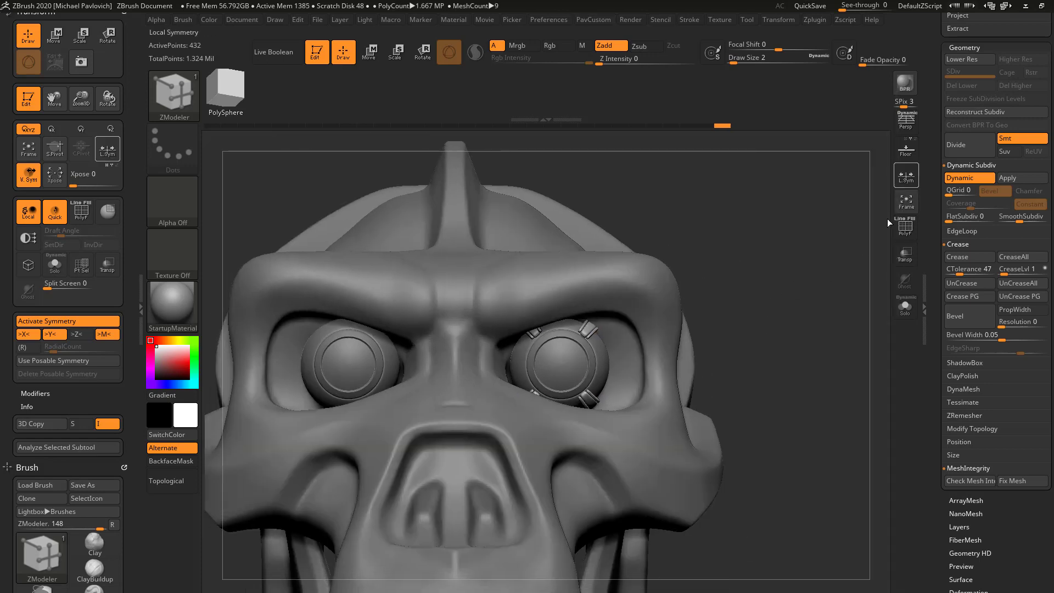
key("space")
left_click(797, 250)
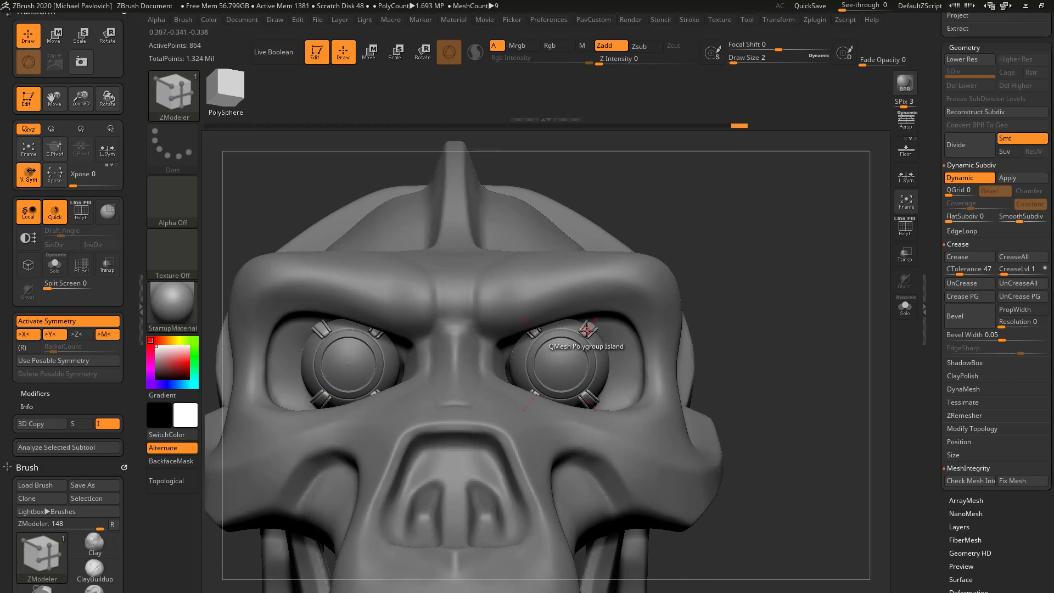
- Try adjusting the mirrored strips with the Move brush under X symmetry, undo the stroke, and switch to the Standard brush
key("x")
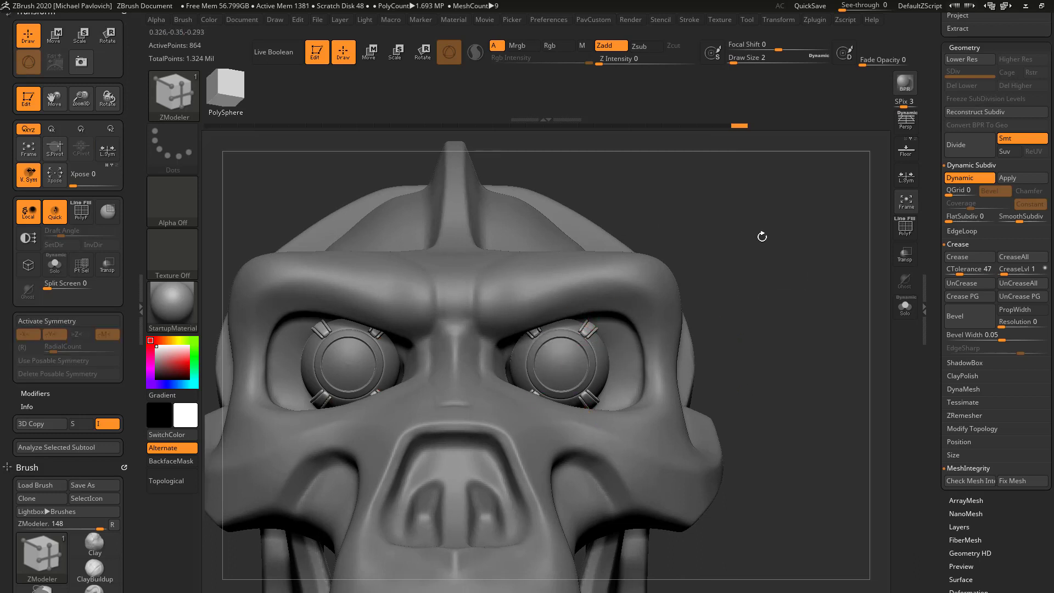
key("b")
key("m")
key("v")
key("x")
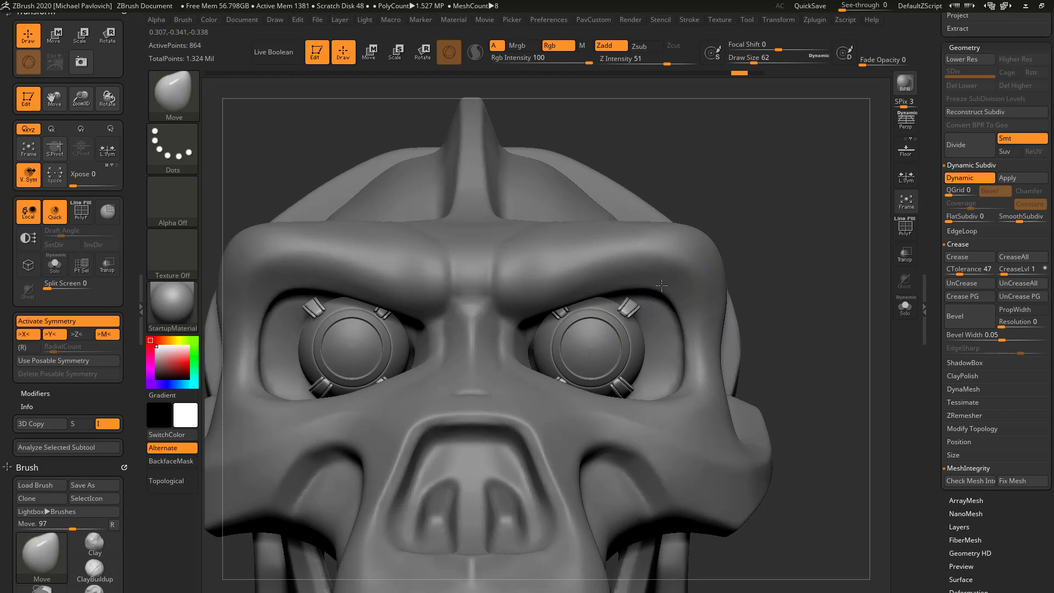
left_click_drag(662, 285, 665, 283)
key("b")
key("s")
key("t")
key("ctrl+z")
left_click_drag(815, 306, 720, 313, "alt")
key("1")
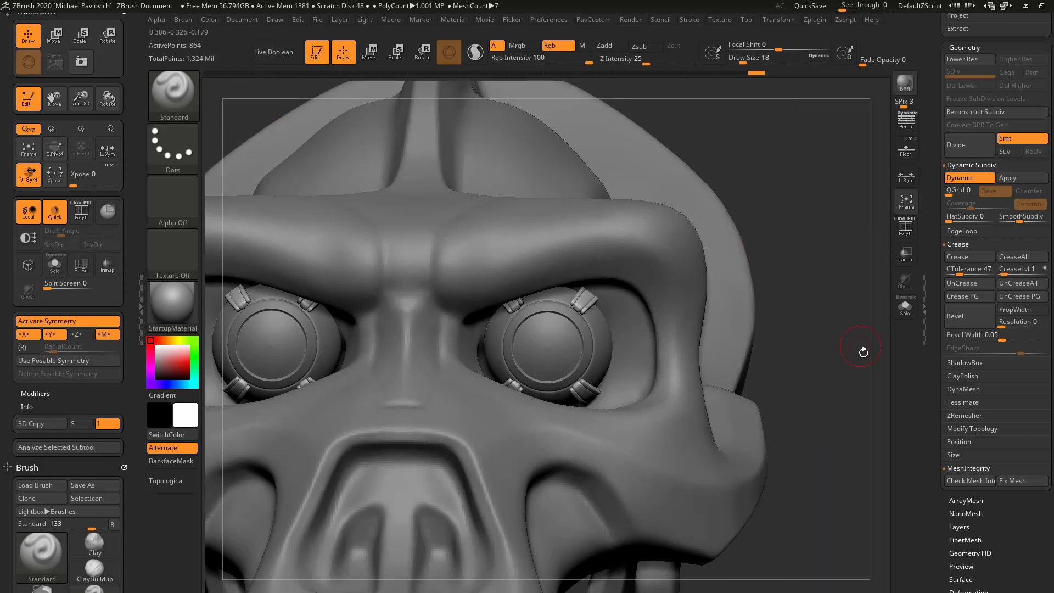
- Select the lens subtool inside the eye ring and move it slightly along its Z axis with the transpose gizmo
key("f")
key("s")
left_click(800, 340)
mouse_move(800, 346)
left_mouse_down("alt")
mouse_move(802, 365)
mouse_move(783, 357)
mouse_move(824, 362)
left_mouse_up("alt")
left_click_drag(823, 363, 791, 395, "alt")
left_click(523, 415, "alt")
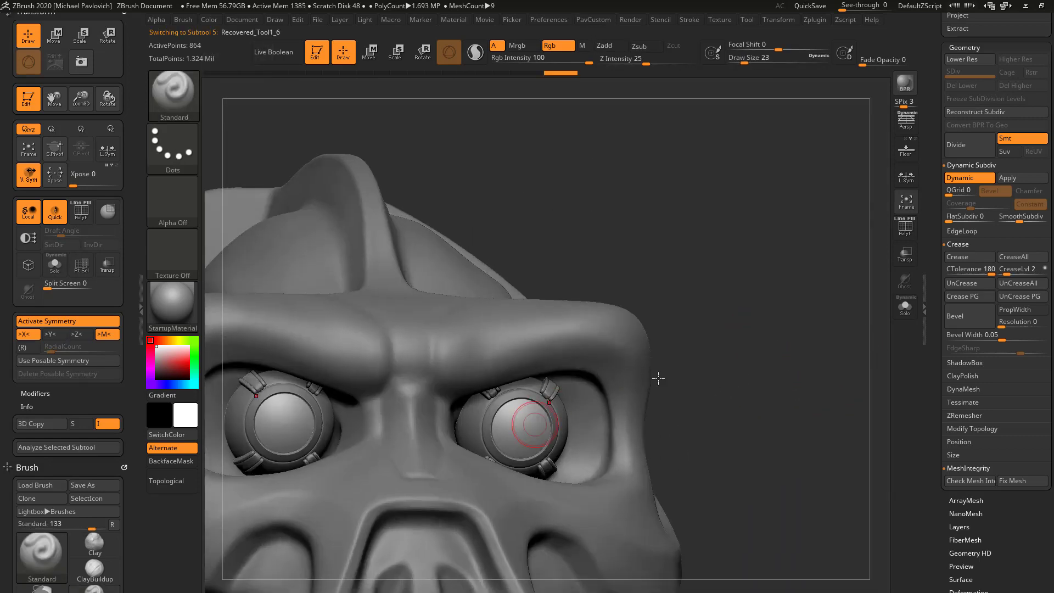
left_click_drag(709, 360, 794, 333)
key("w")
left_click_drag(602, 399, 600, 400)
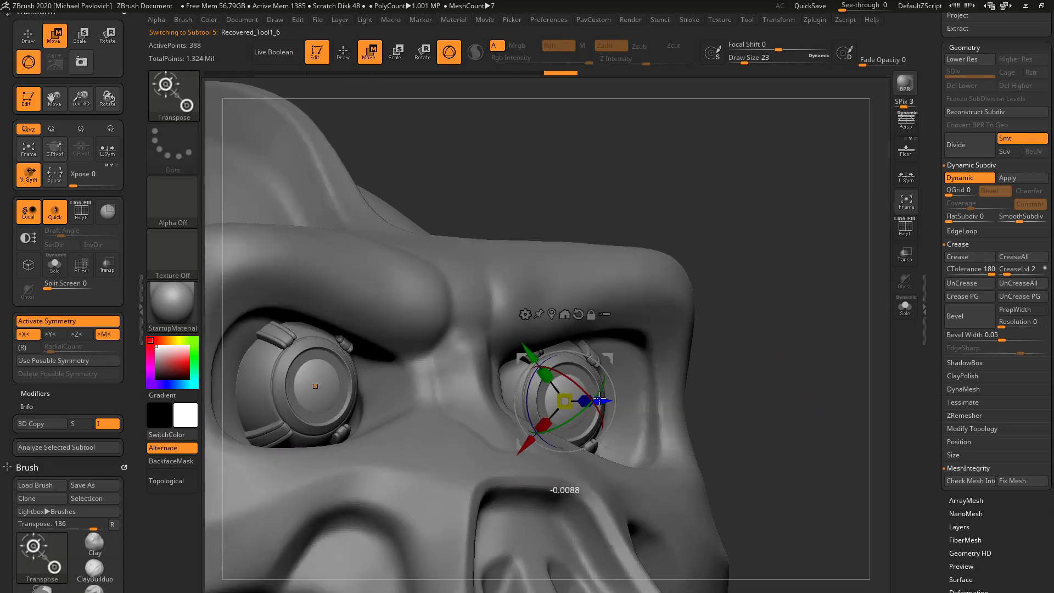
key("q")
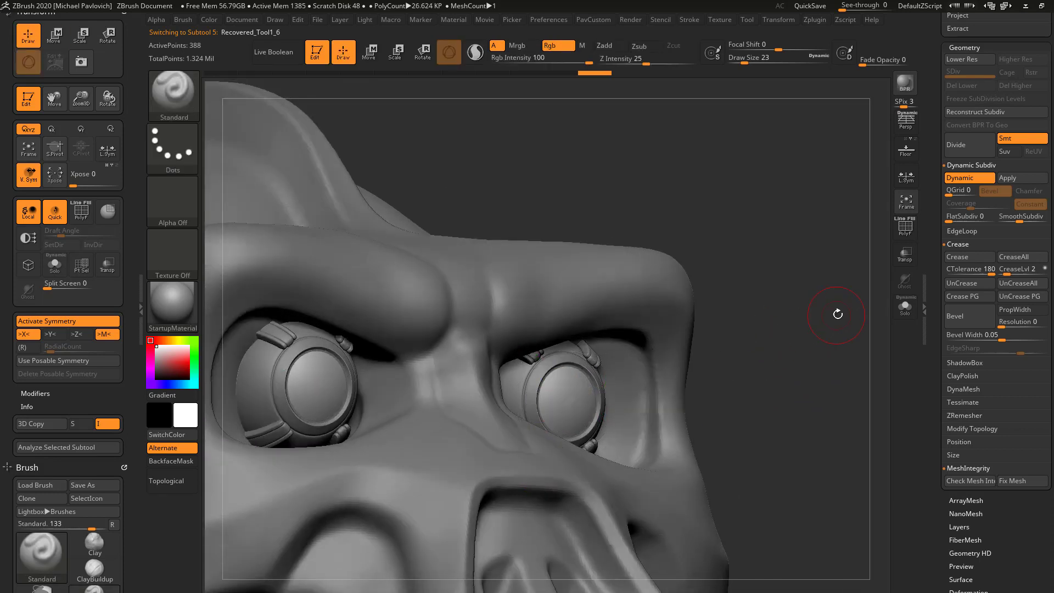
- Select and isolate the eyeball, deepen its recessed front disc with QMesh Polygroup Island, and return to the full skull without polyframe
left_click(583, 383, "alt")
left_click(905, 308)
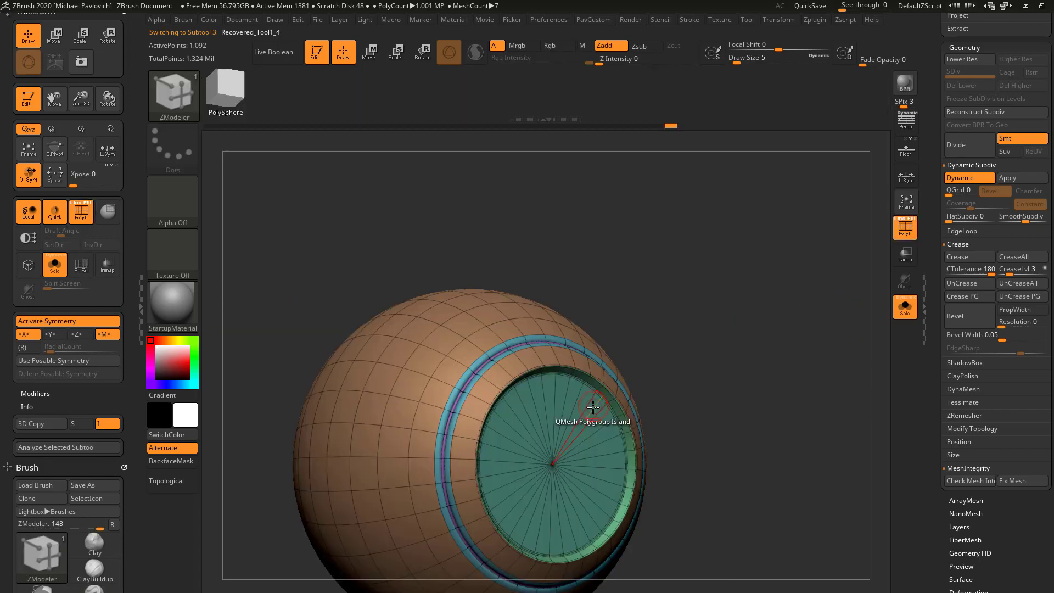
key("space")
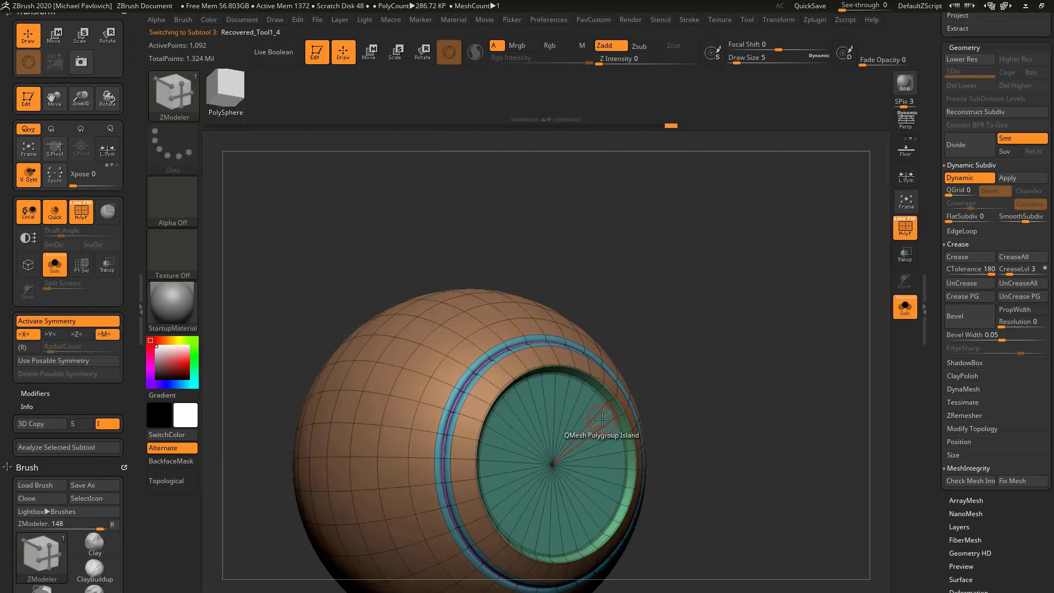
left_click_drag(598, 420, 617, 382)
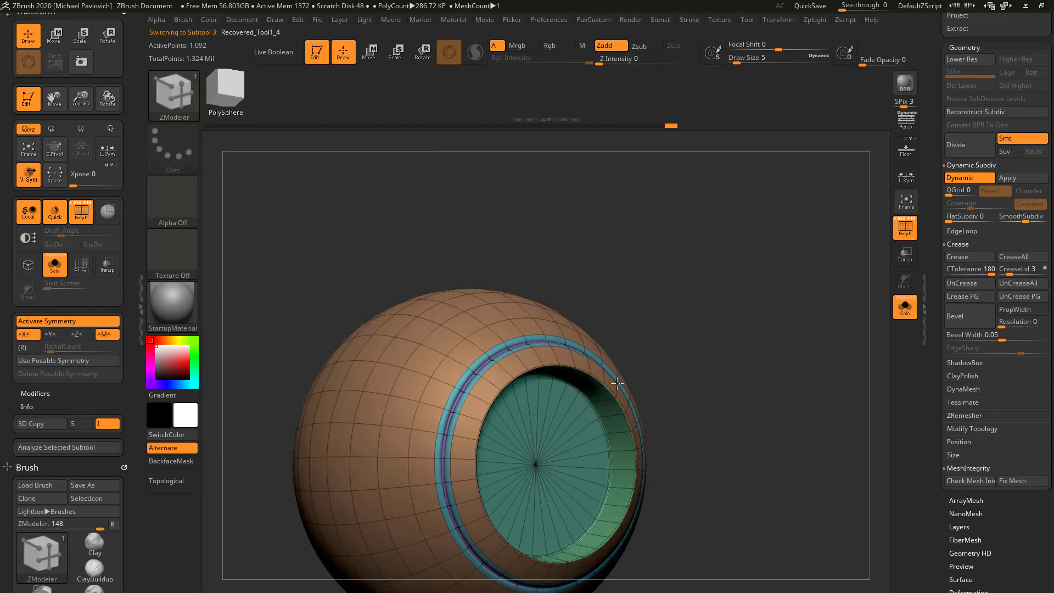
left_click(905, 307)
key("shift+f")
mouse_move(871, 380)
left_mouse_down("alt")
mouse_move(843, 313)
mouse_move(839, 378)
mouse_move(852, 379)
left_mouse_up("alt")
- Select the lens subtool again and move it along its Z axis into the deepened socket
key("s")
key("b")
key("s")
key("t")
left_click(577, 415, "alt")
key("w")
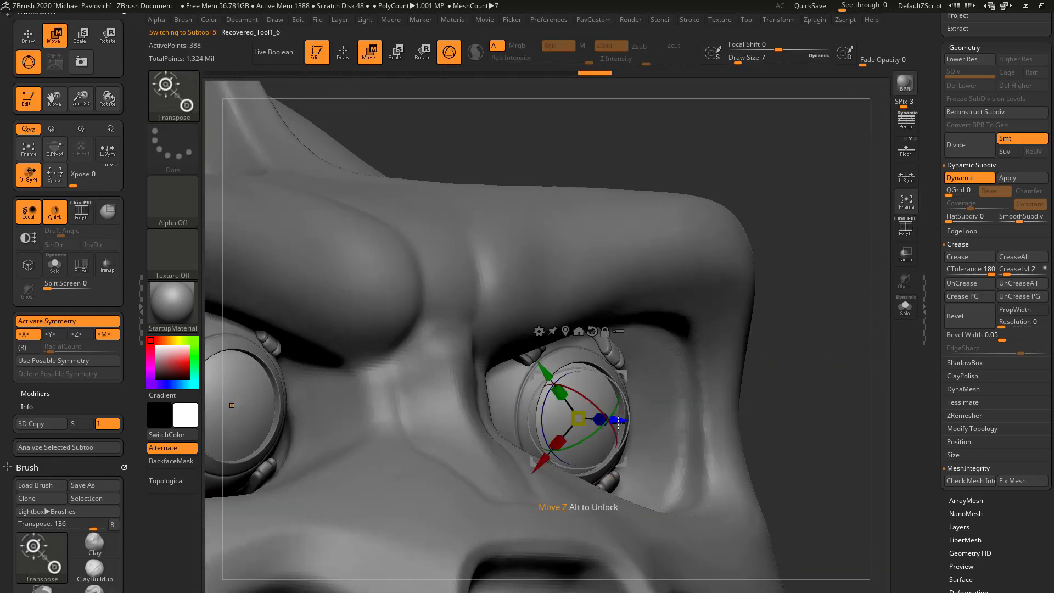
left_click_drag(601, 418, 593, 418)
key("q")
- Select the eyeball again and isolate it with polyframe on and Dynamic Subdiv off
left_click_drag(835, 385, 810, 387)
key("s")
left_click_drag(643, 408, 653, 408)
left_click(695, 389, "alt")
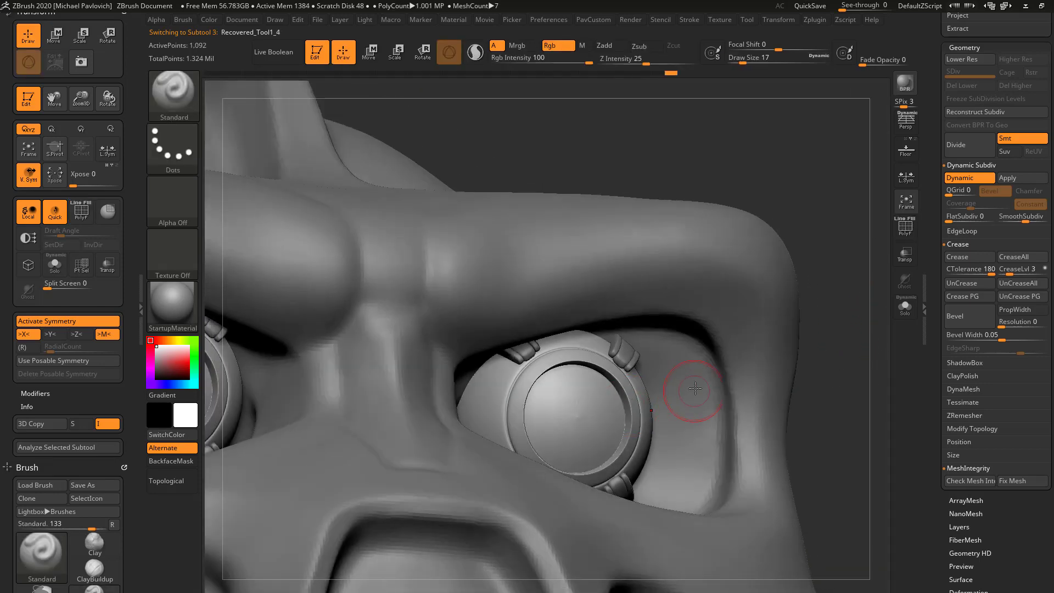
left_click(909, 310)
left_click(910, 231)
left_click_drag(833, 355, 812, 363, "alt")
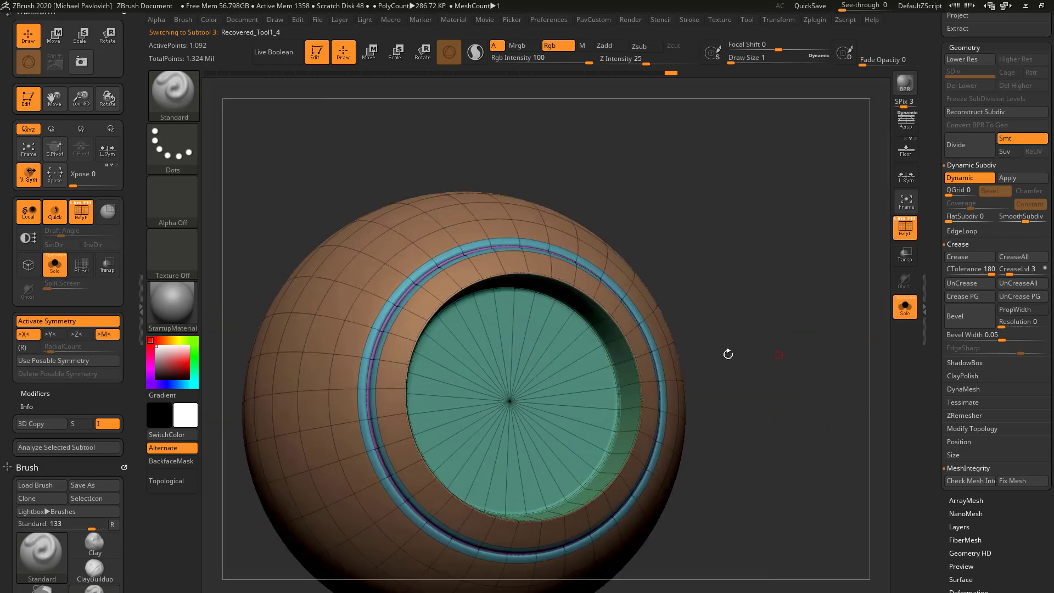
key("shift+d")
left_click_drag(730, 352, 715, 334)
- Bevel the edge loop around the front socket's rim with ZModeler
key("b")
key("z")
key("m")
key("space")
left_click(555, 314)
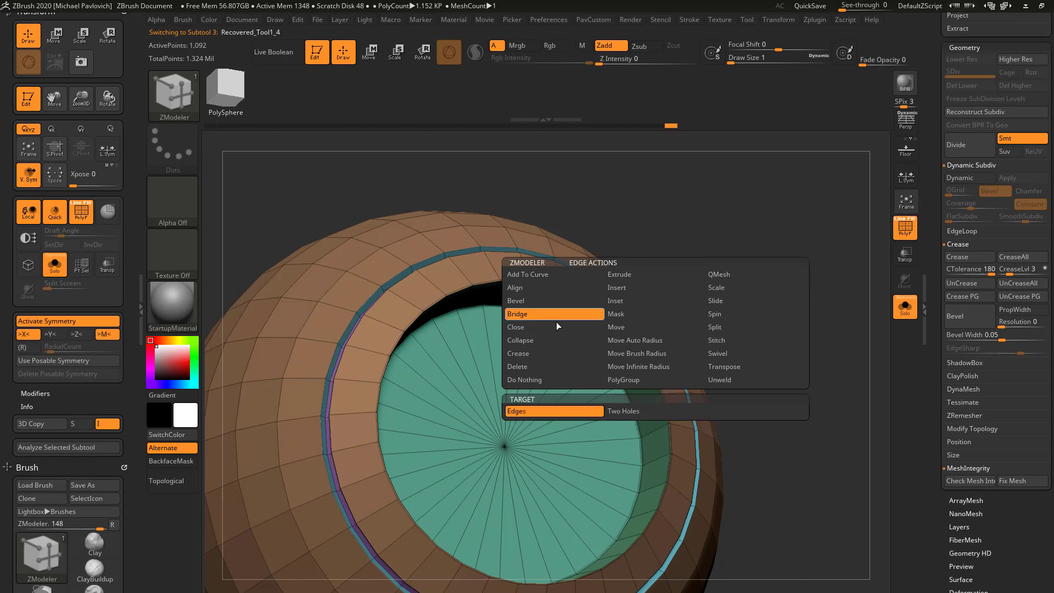
left_click(557, 303)
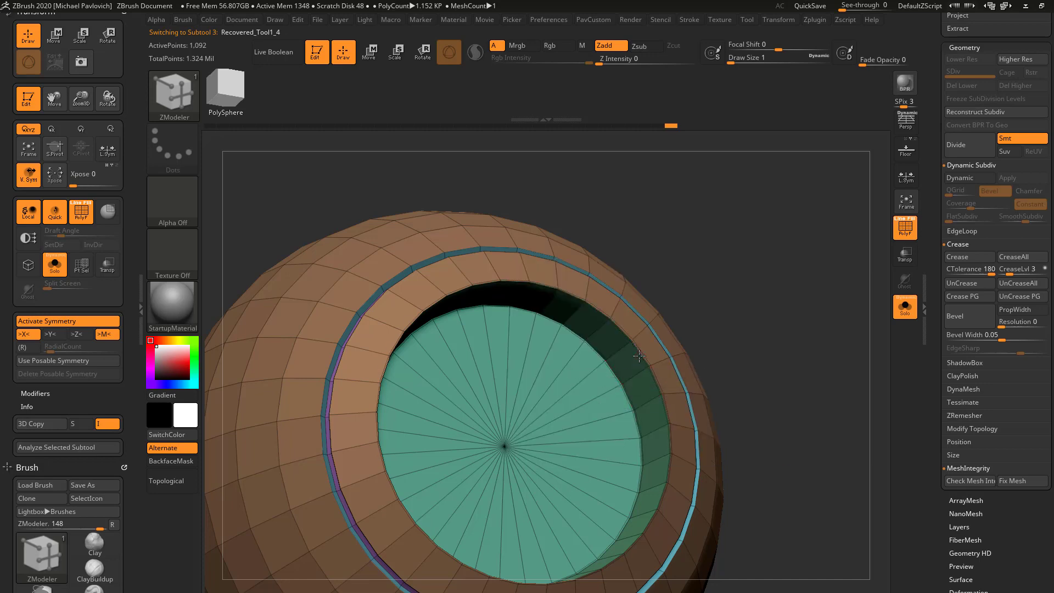
left_click(641, 358)
- Set the eyeball's CreaseLvl to 2 and turn Dynamic Subdiv on
key("4")
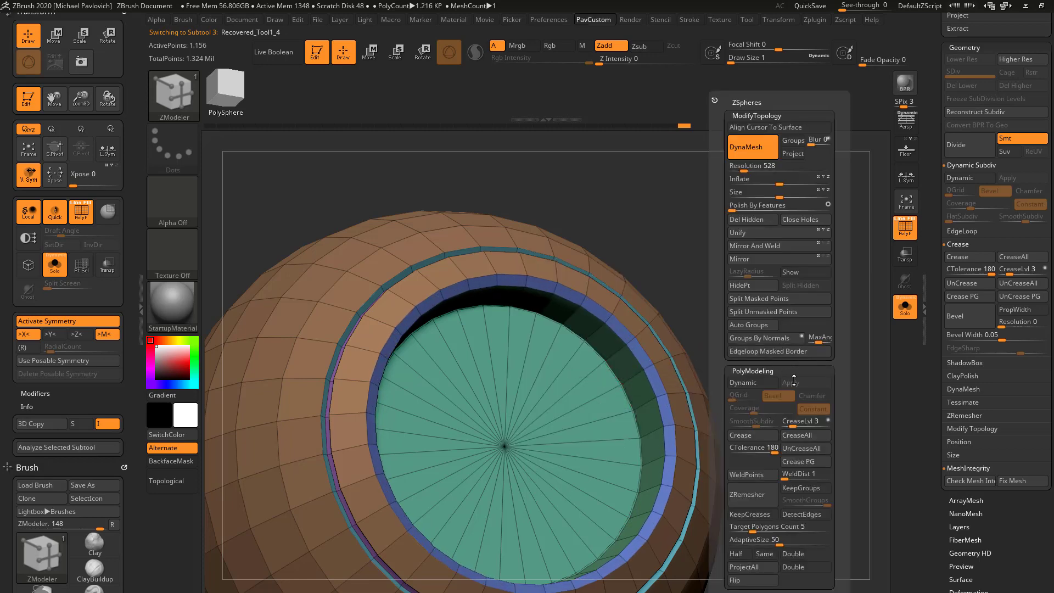
left_click(799, 462)
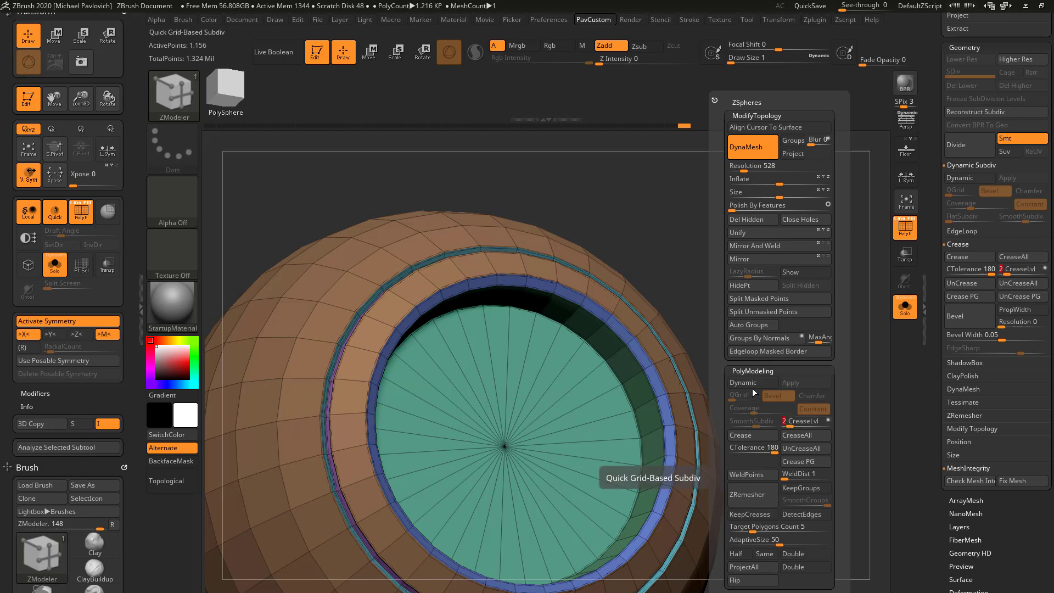
key("d")
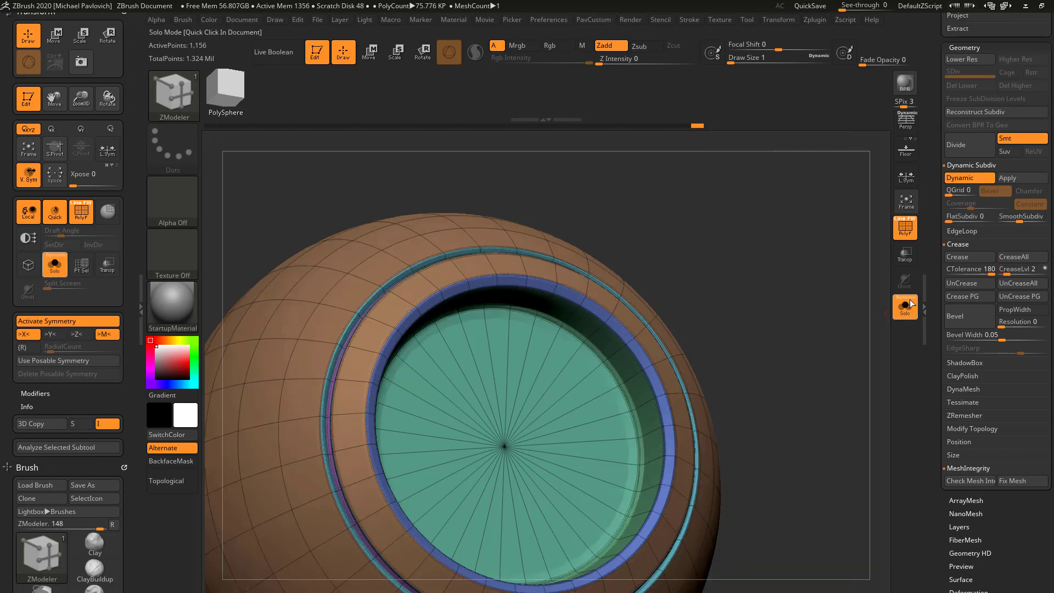